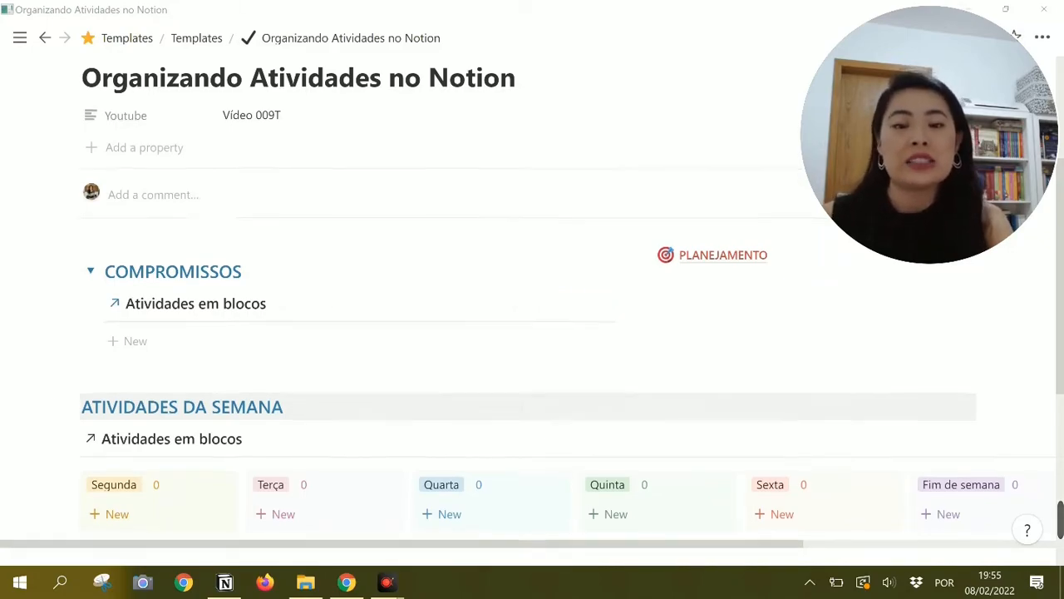
- Review the weekly and important activity sections, then open the PLANEJAMENTO page and expand its PROJETOS toggle
scroll(532, 303, down, 2)
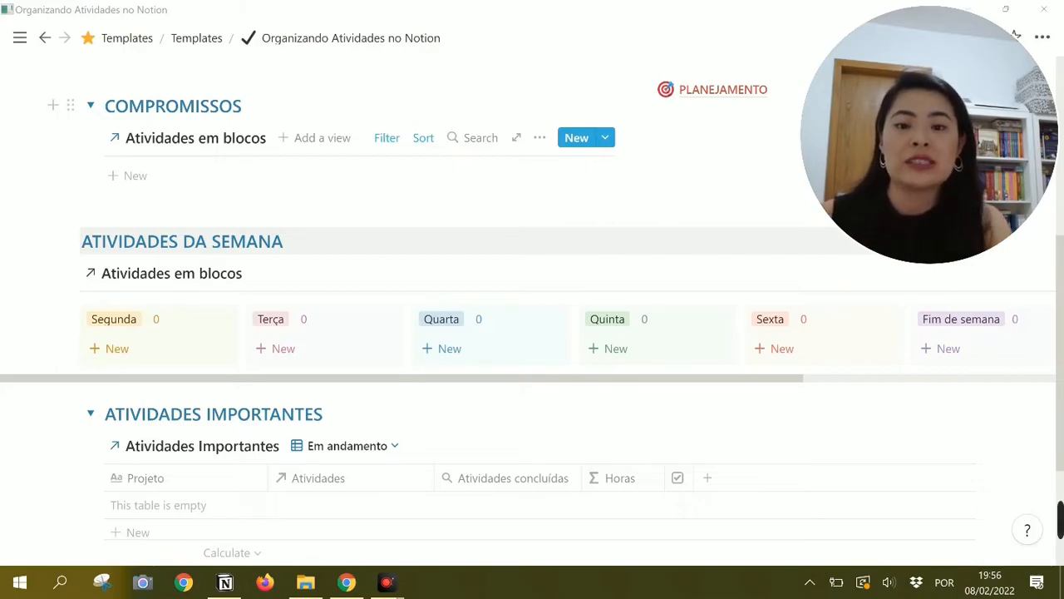
scroll(378, 399, down, 2)
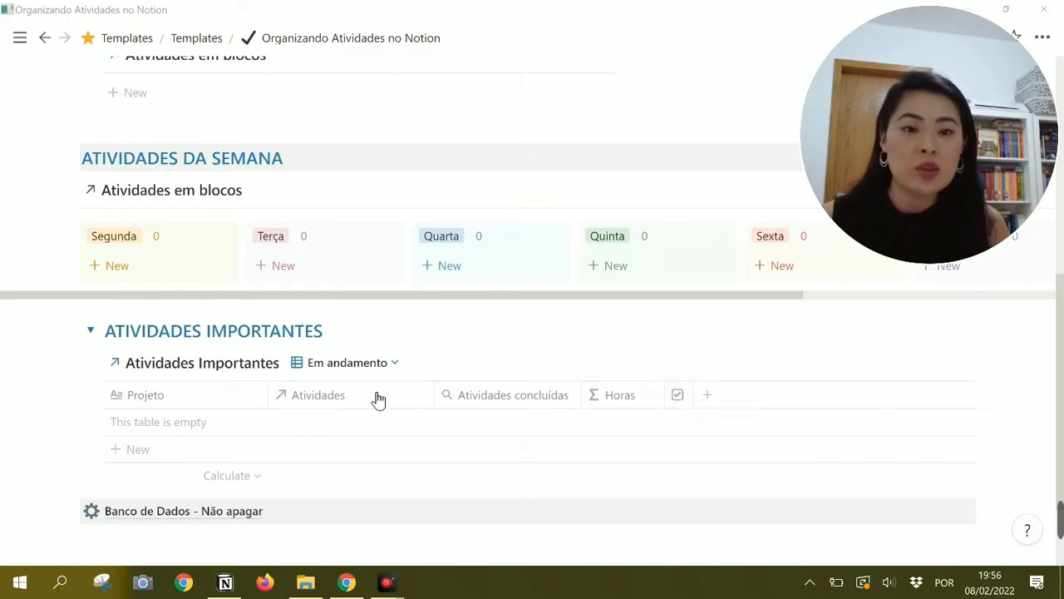
scroll(379, 400, up, 5)
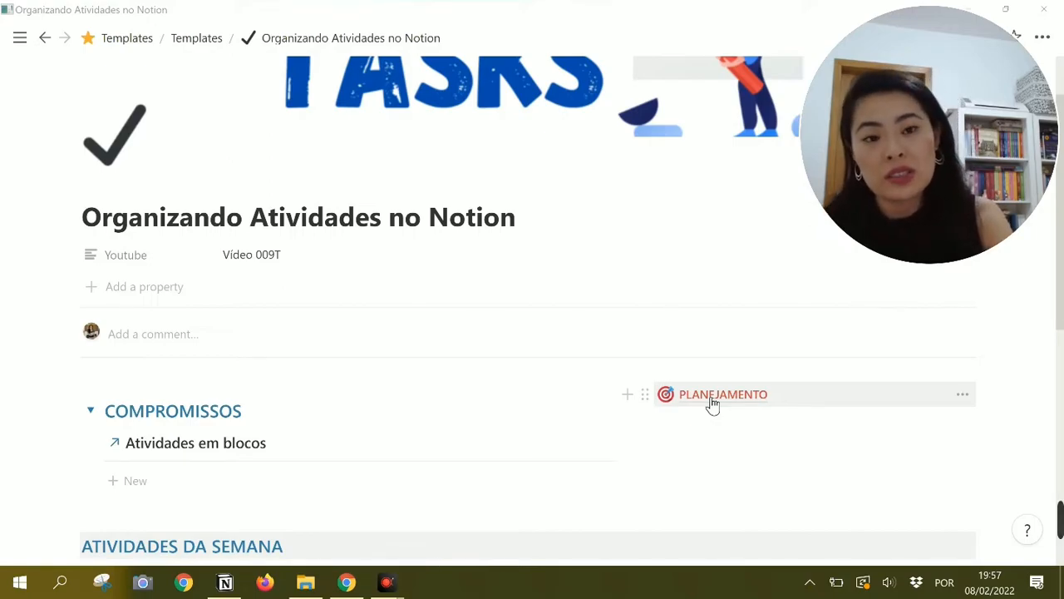
click(713, 400)
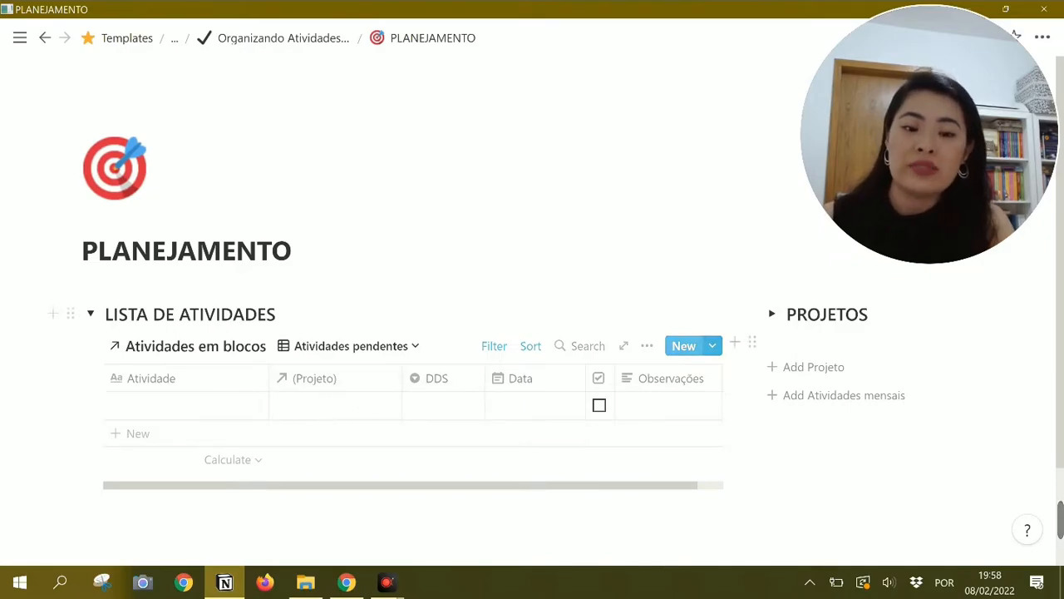
click(774, 315)
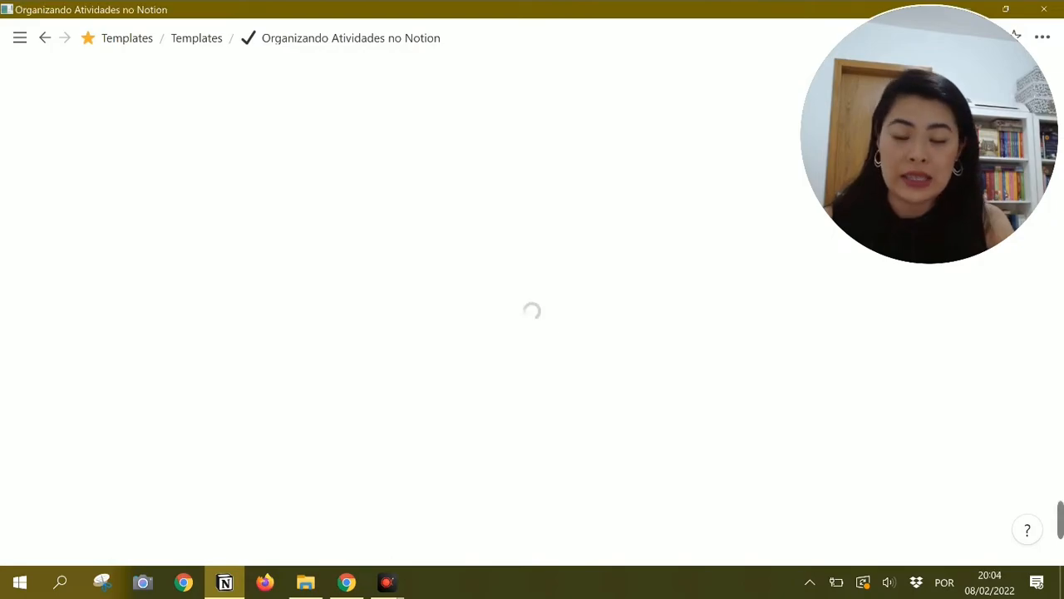
- Open the PLANEJAMENTO page from Organizando Atividades no Notion and reveal the hidden No (Projeto) group under PROJETOS
scroll(348, 430, down, 8)
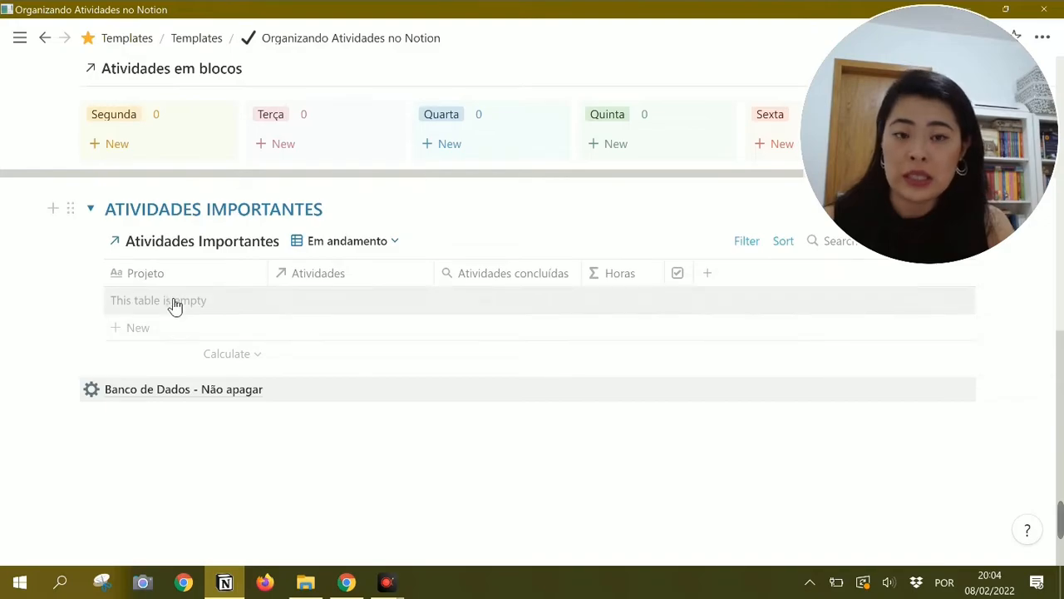
scroll(455, 277, up, 8)
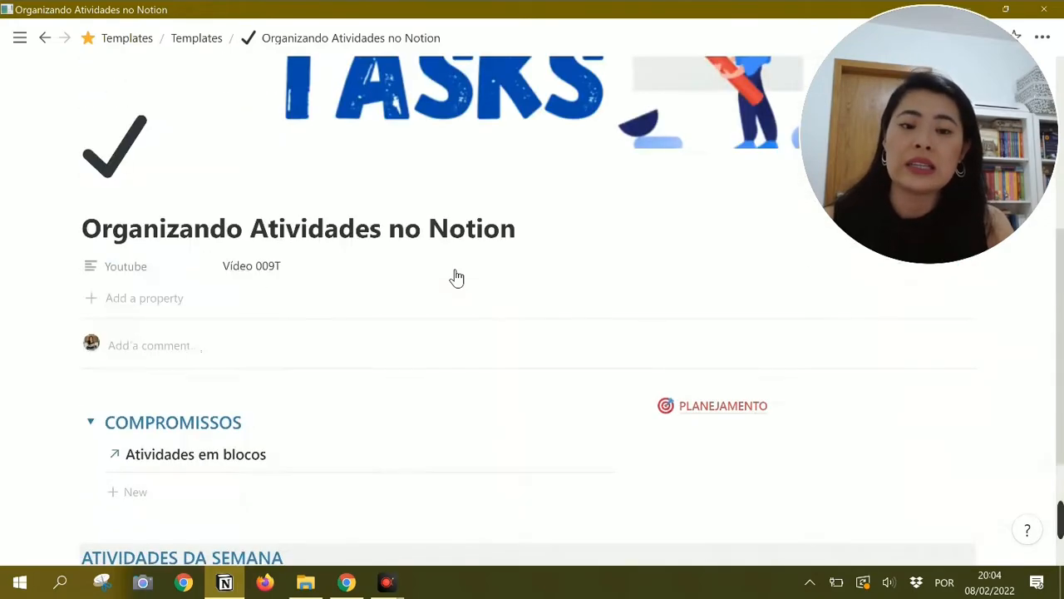
click(711, 483)
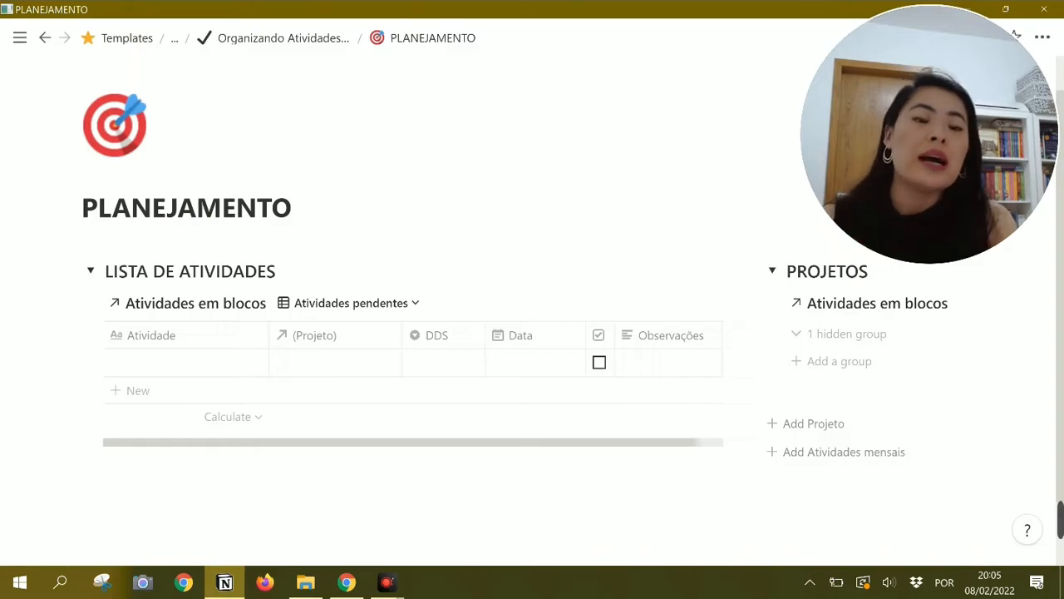
click(803, 335)
scroll(837, 380, down, 1)
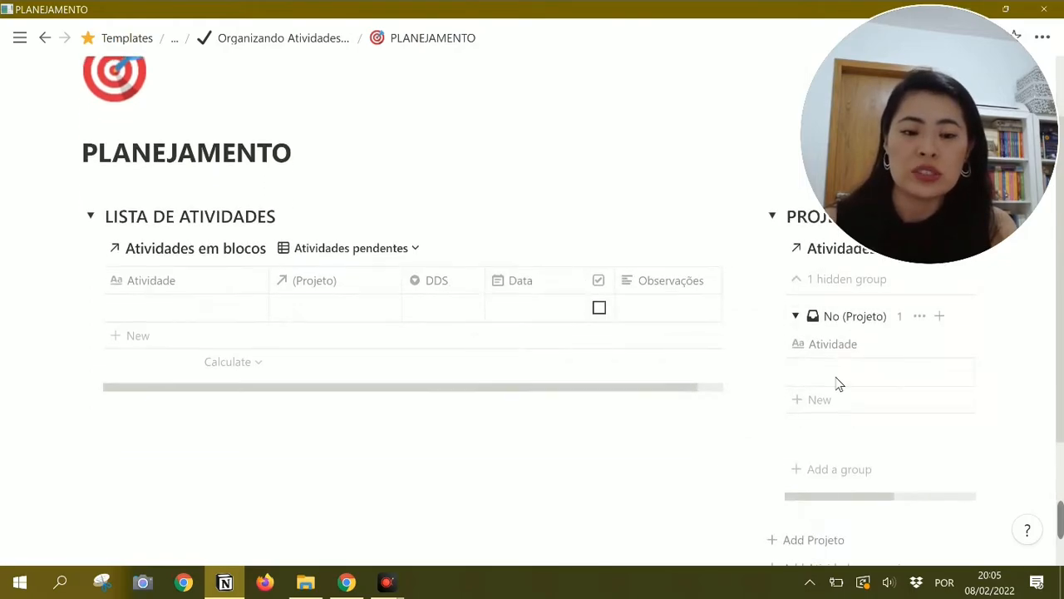
- Name the blank entry in the No (Projeto) group Atividade 1
click(835, 374)
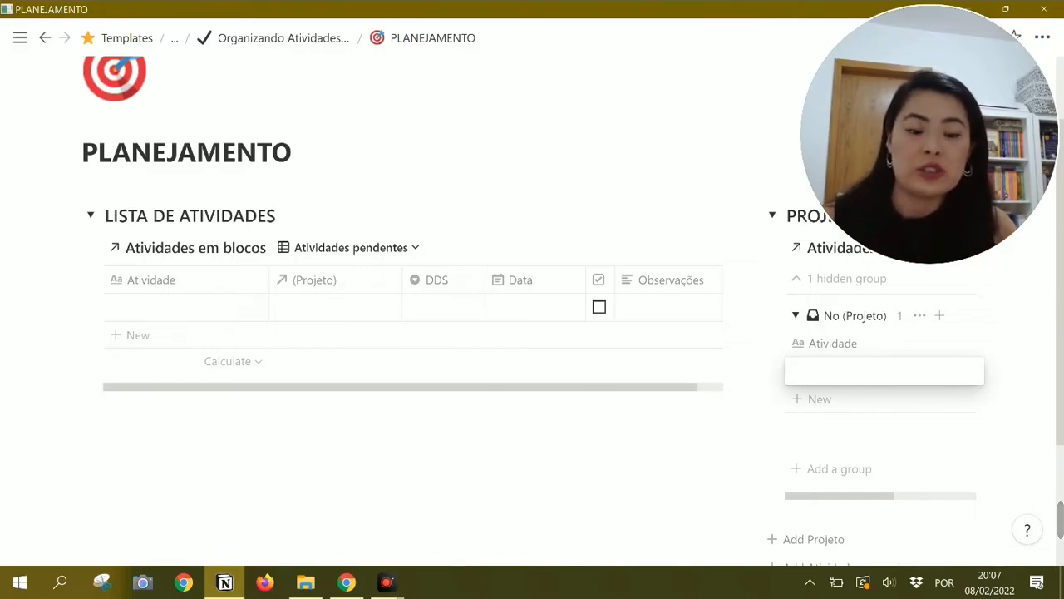
text(Ati)
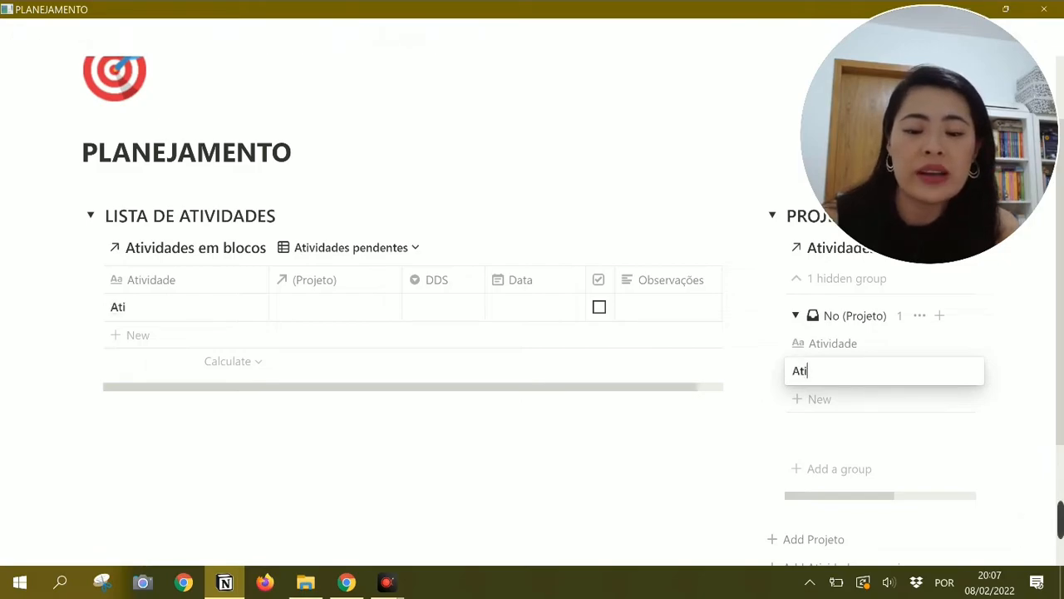
text(vidade 1)
key(Escape)
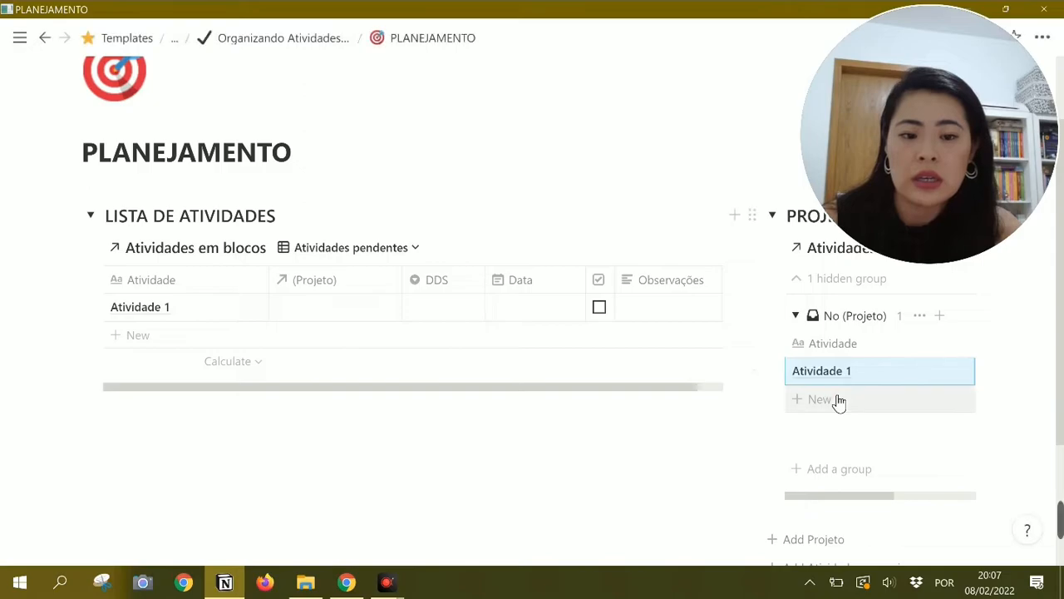
- Add two more entries to the No (Projeto) group, named Atividade 2 and Atividade
click(838, 401)
text(Atividad)
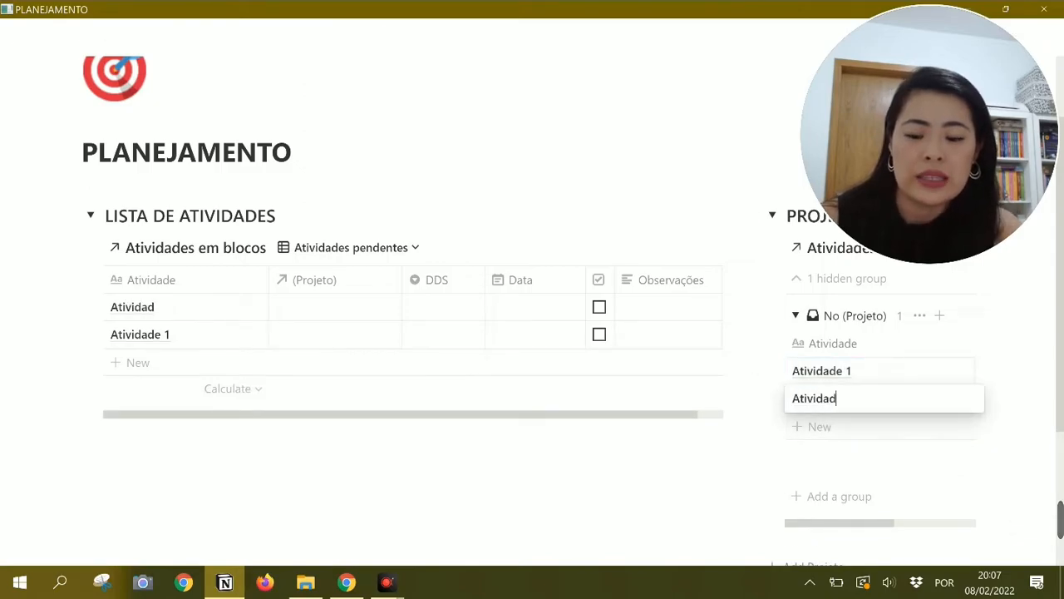
text(e 2)
key(Escape)
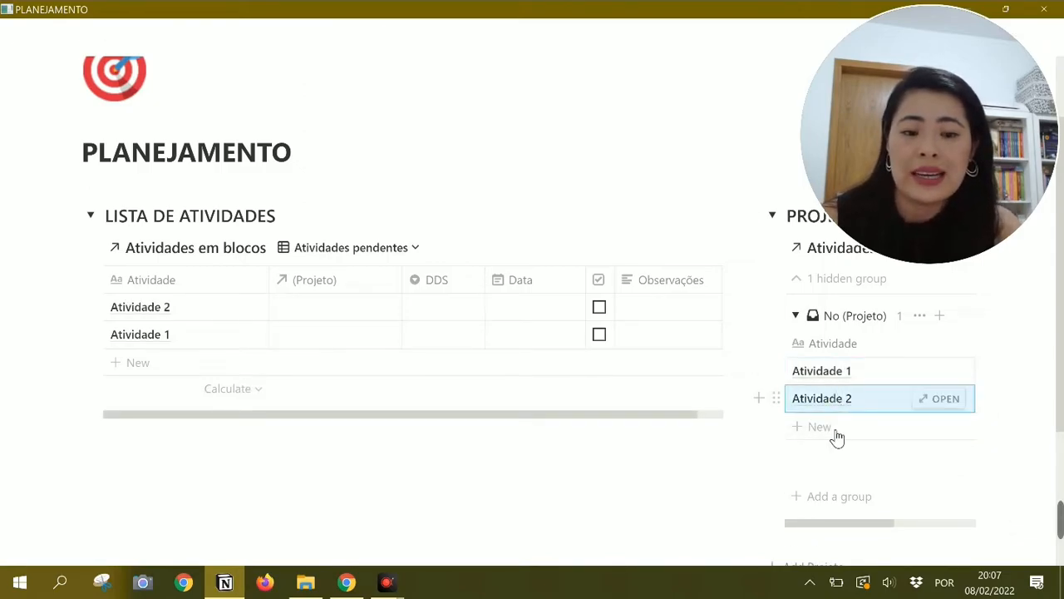
click(837, 436)
text(Ativi)
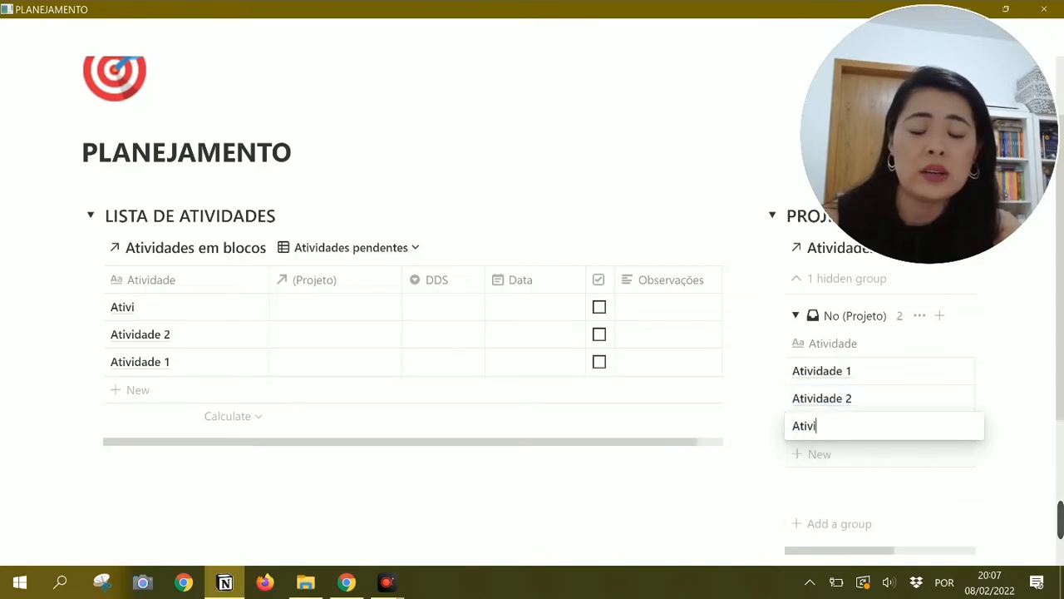
text(dade)
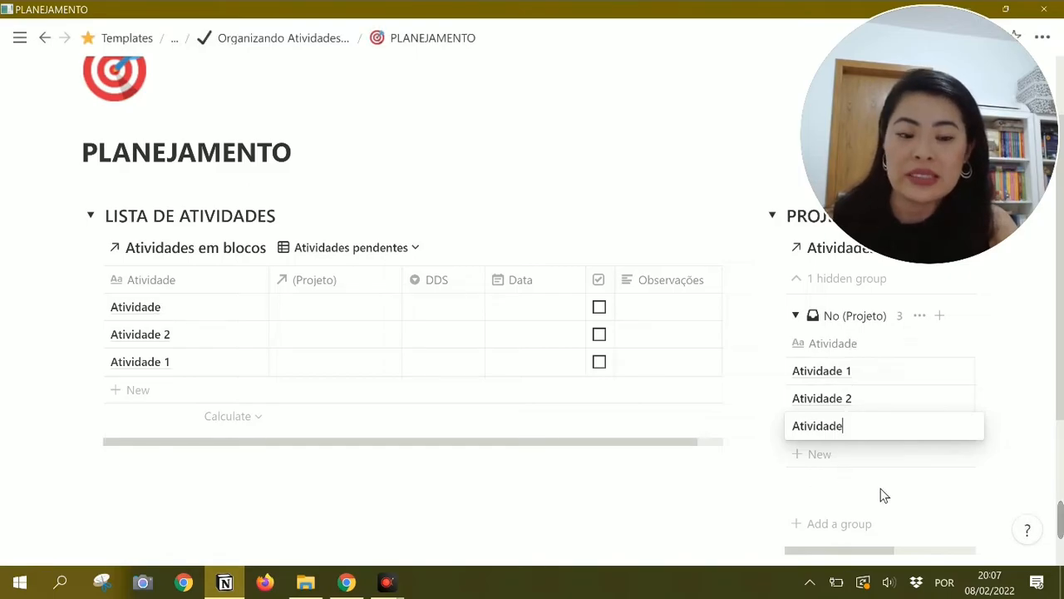
key(Escape)
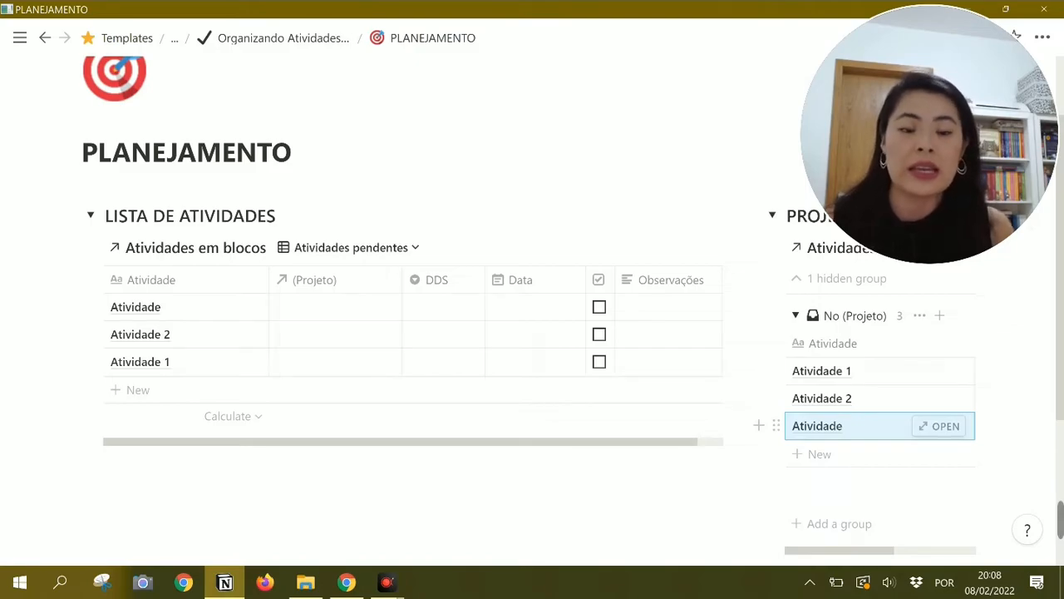
- Move all three activities from the No (Projeto) group into the Add Projeto button's template and close its configuration
scroll(532, 332, up, 1)
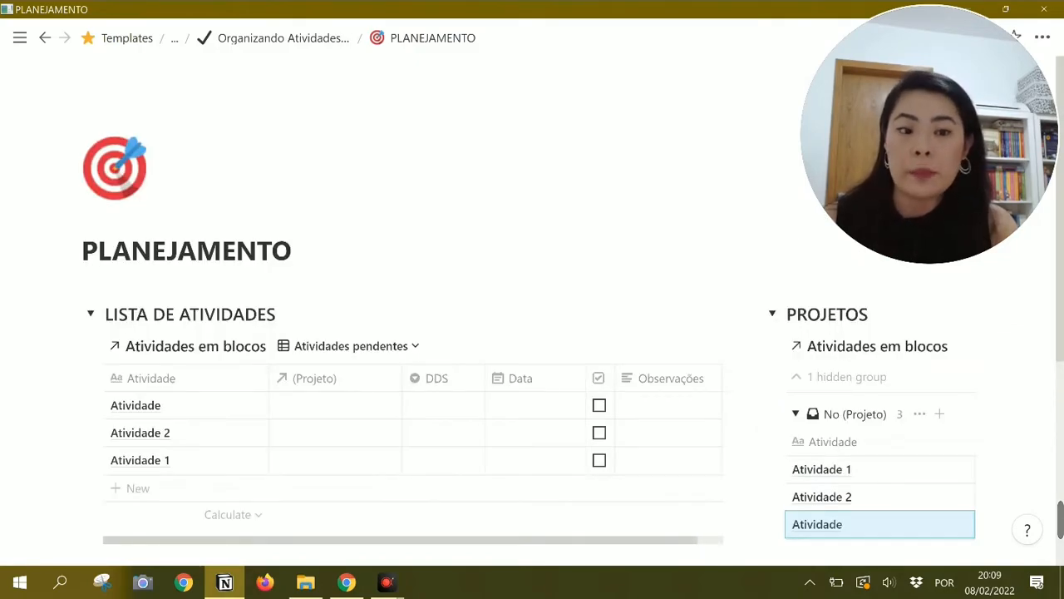
scroll(532, 333, down, 1)
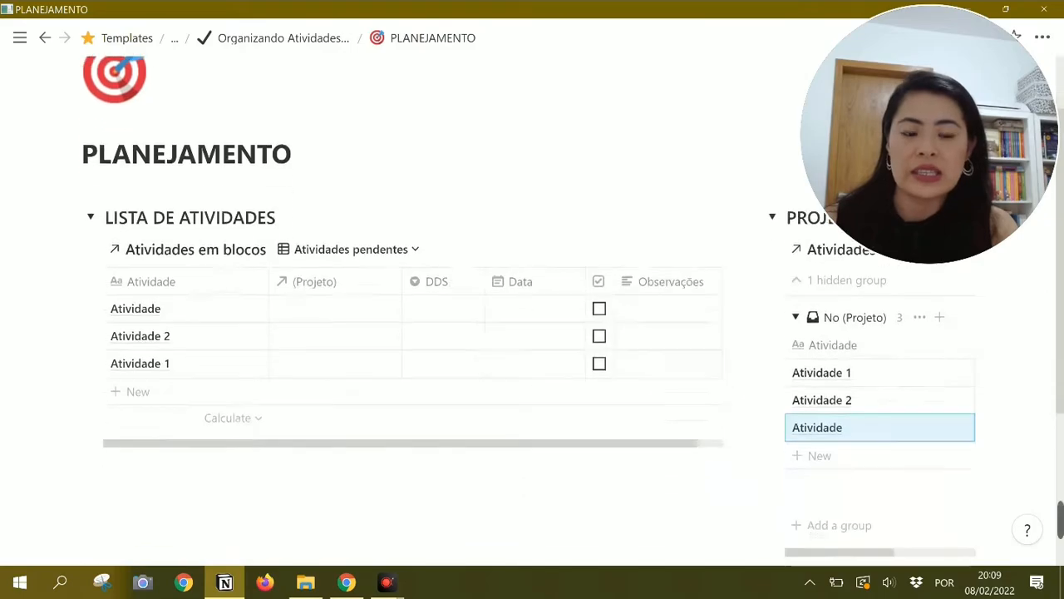
scroll(845, 337, down, 1)
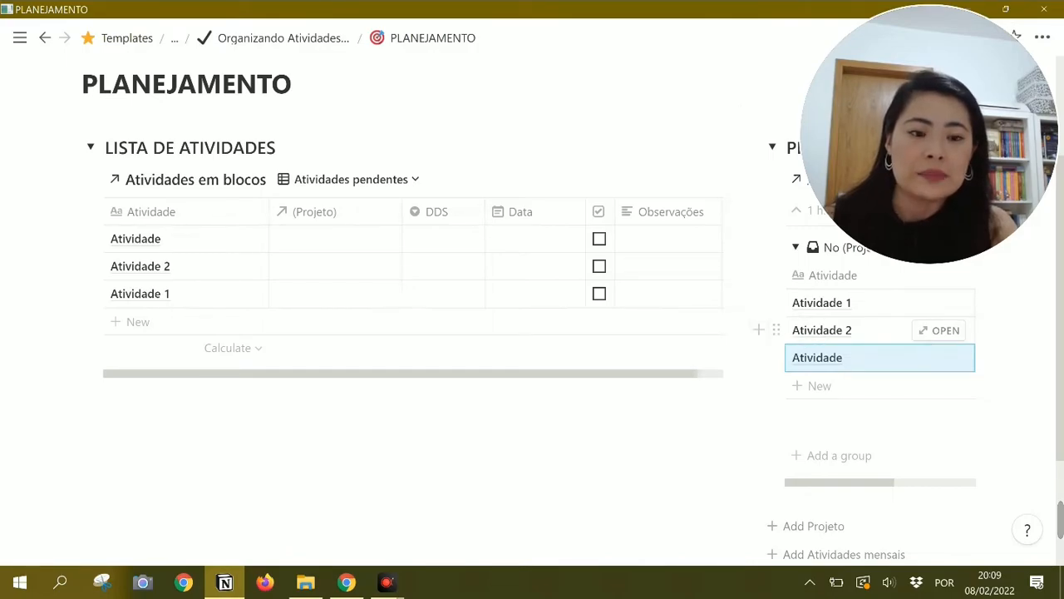
click(893, 340)
drag(977, 291, 872, 364)
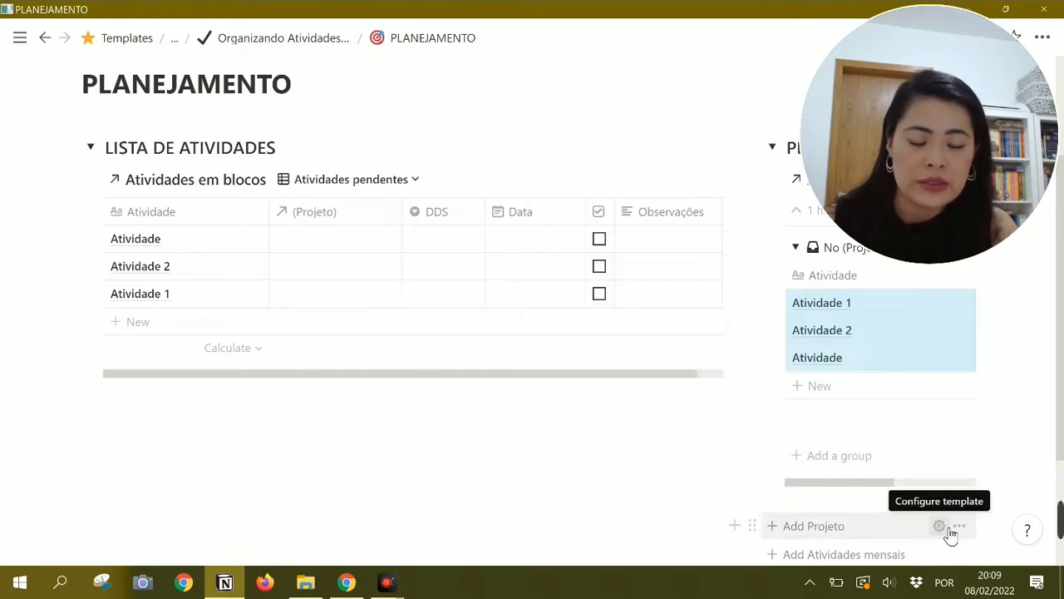
click(942, 527)
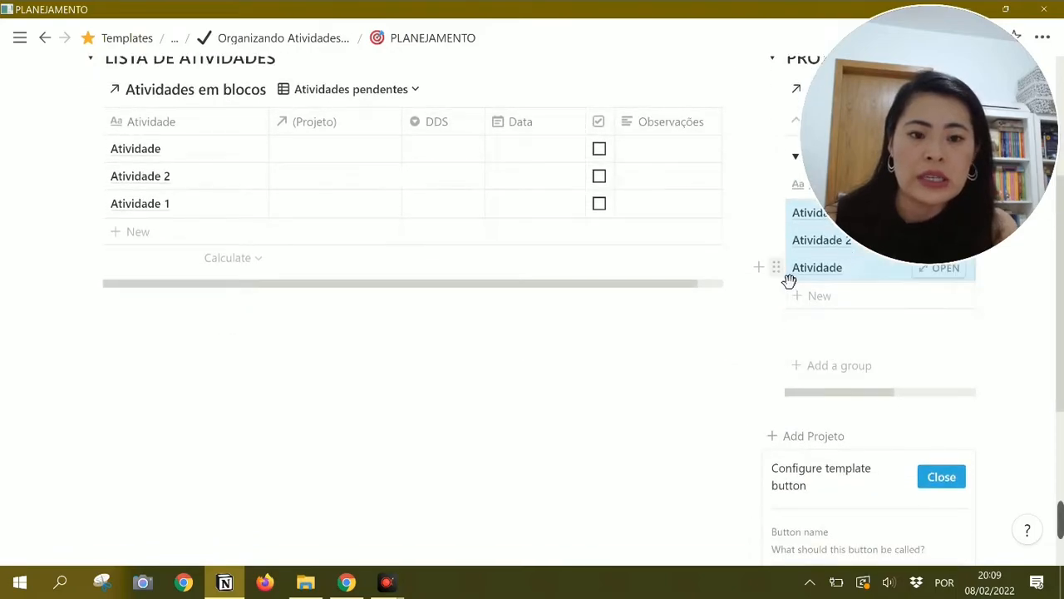
drag(789, 280, 808, 530)
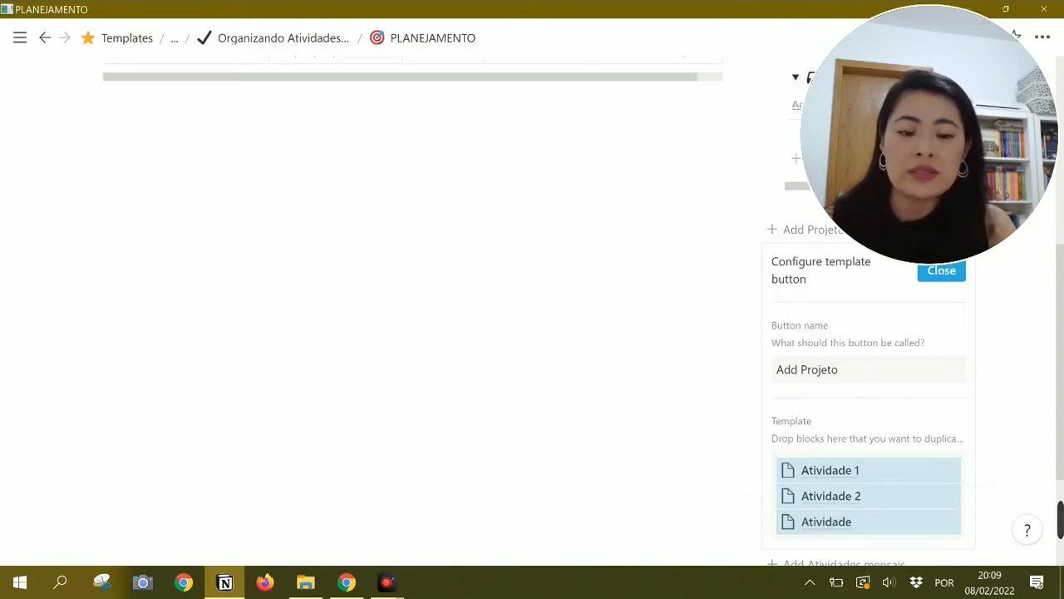
click(960, 280)
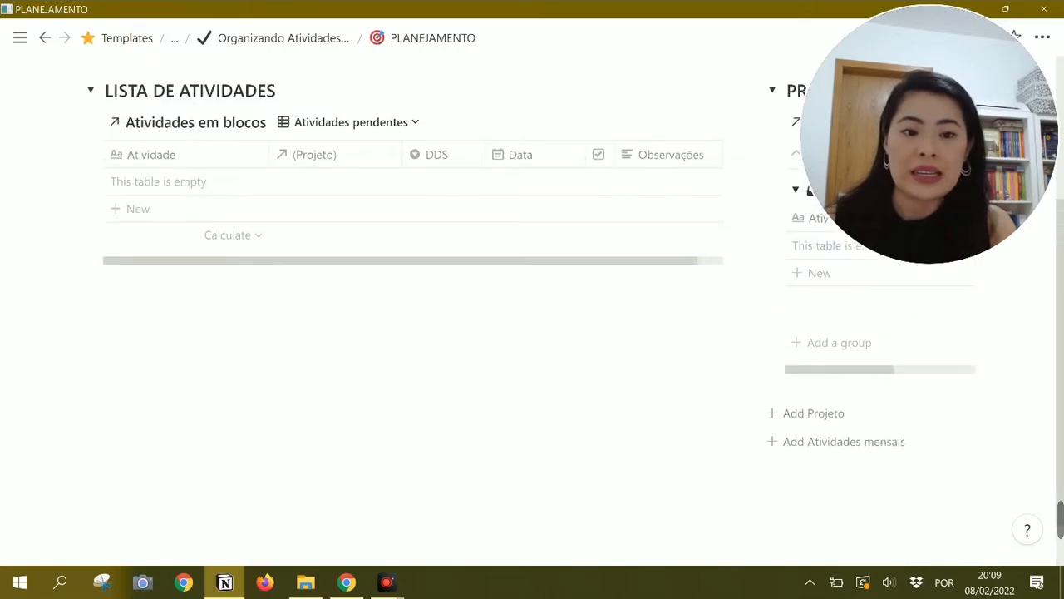
- Add an entry named Atividade a to the empty No (Projeto) group
scroll(532, 310, up, 2)
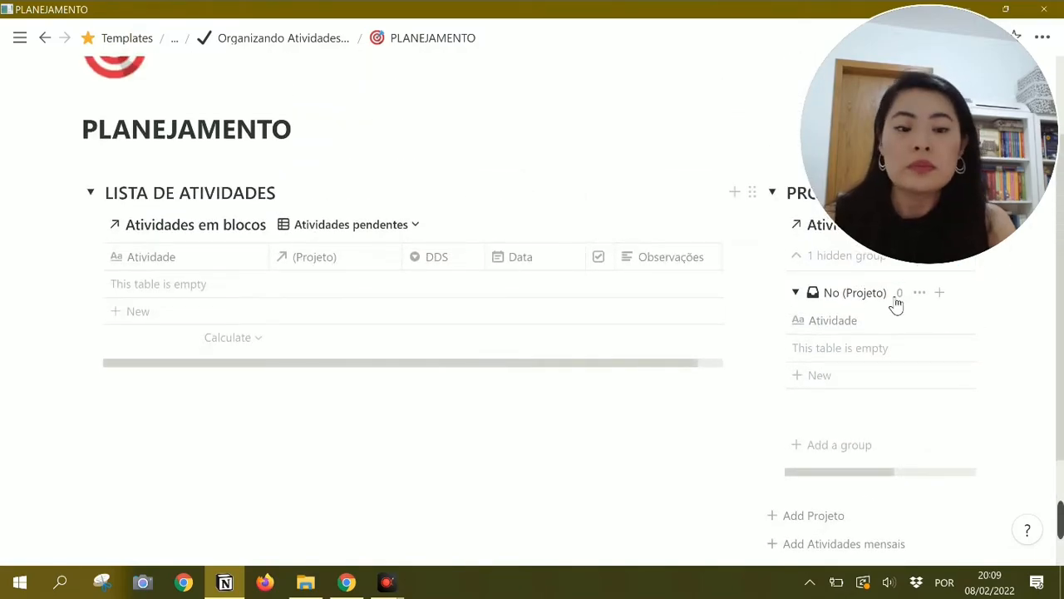
click(837, 353)
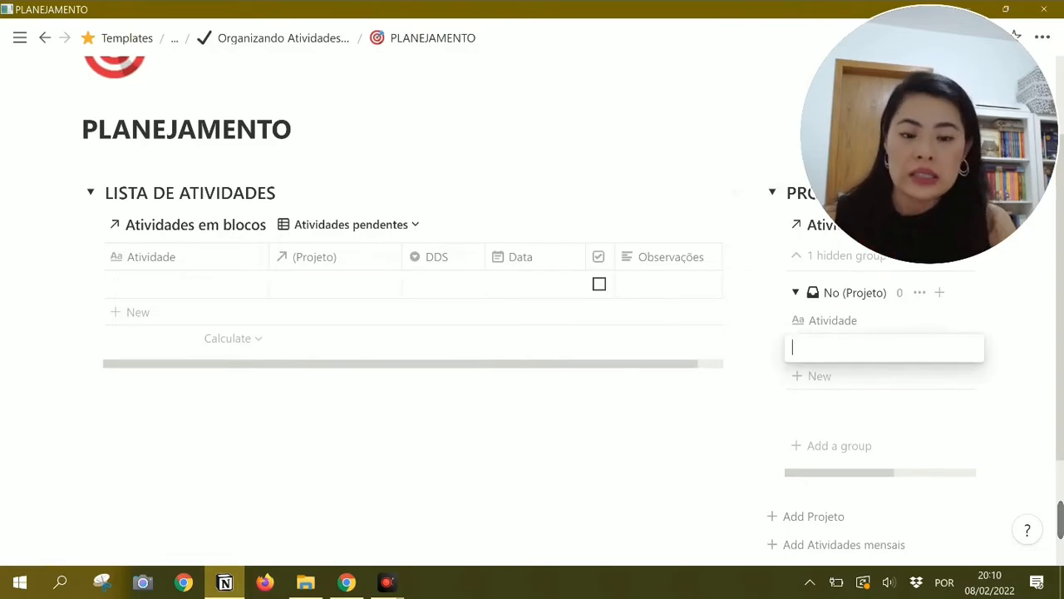
text(Atividade 1)
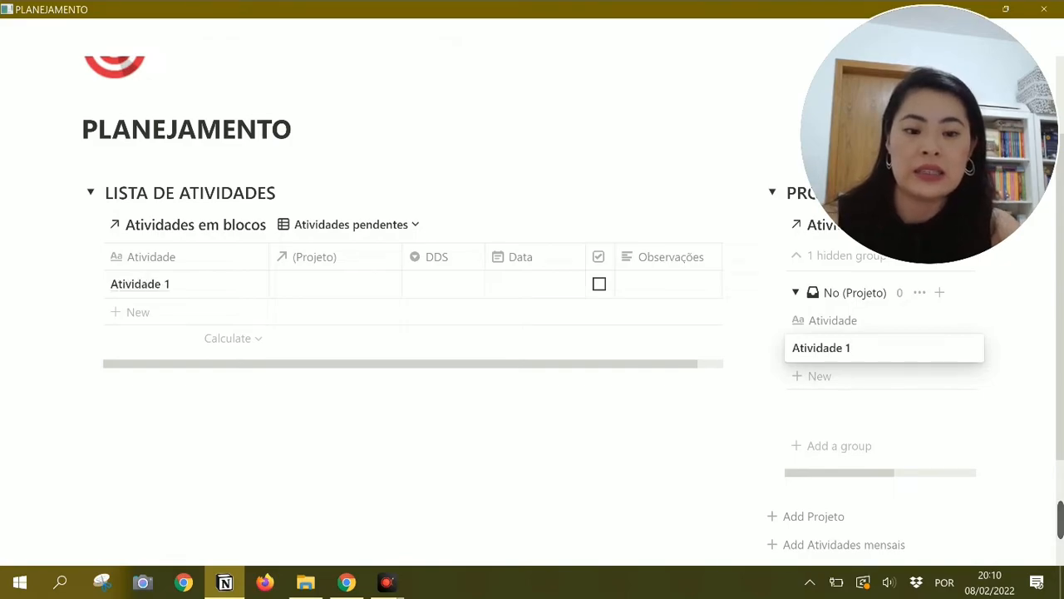
key(BackSpace)
text(a)
key(Escape)
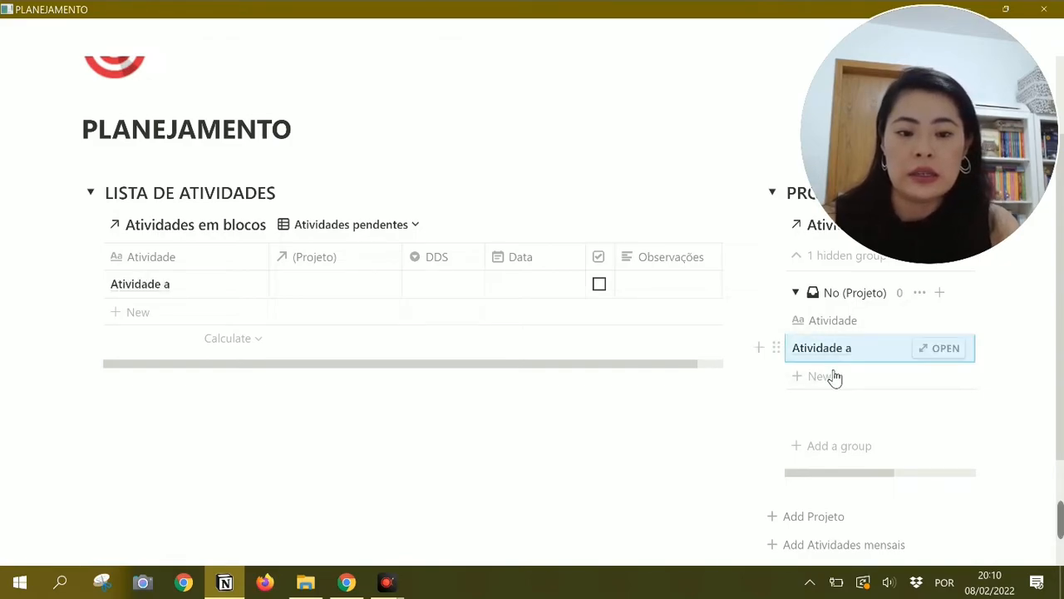
- Add the entries Atividade b and Atividade c below Atividade a in the No (Projeto) group
click(834, 378)
text(Atividade b)
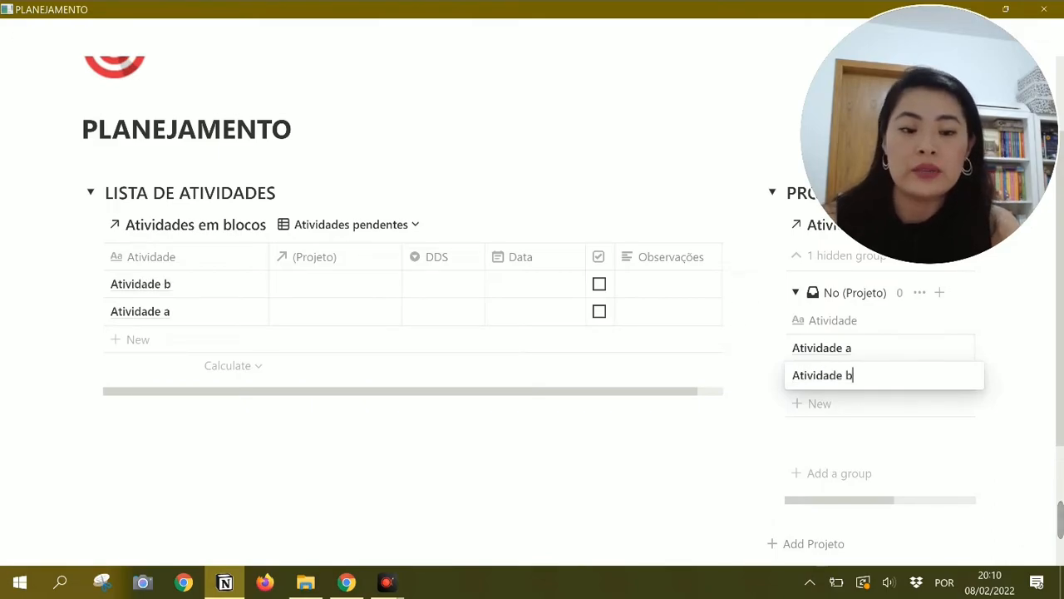
key(Escape)
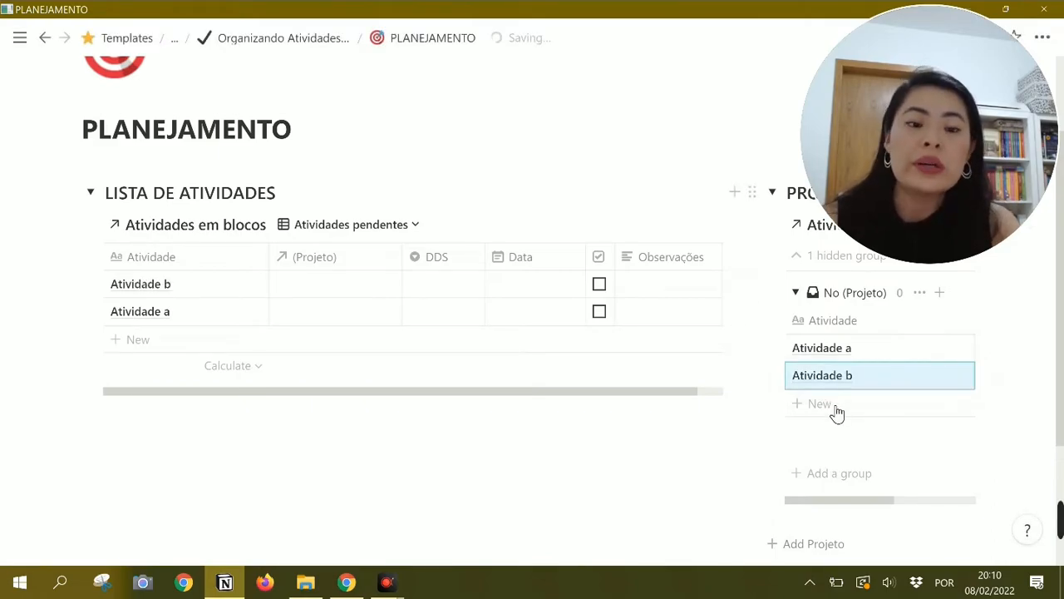
click(836, 407)
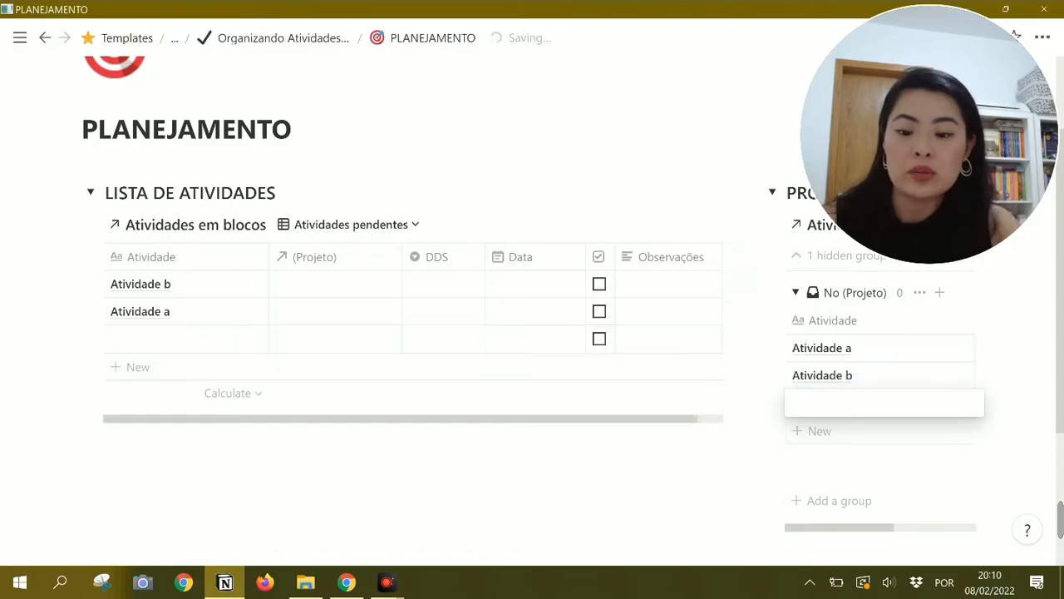
text(Ativida)
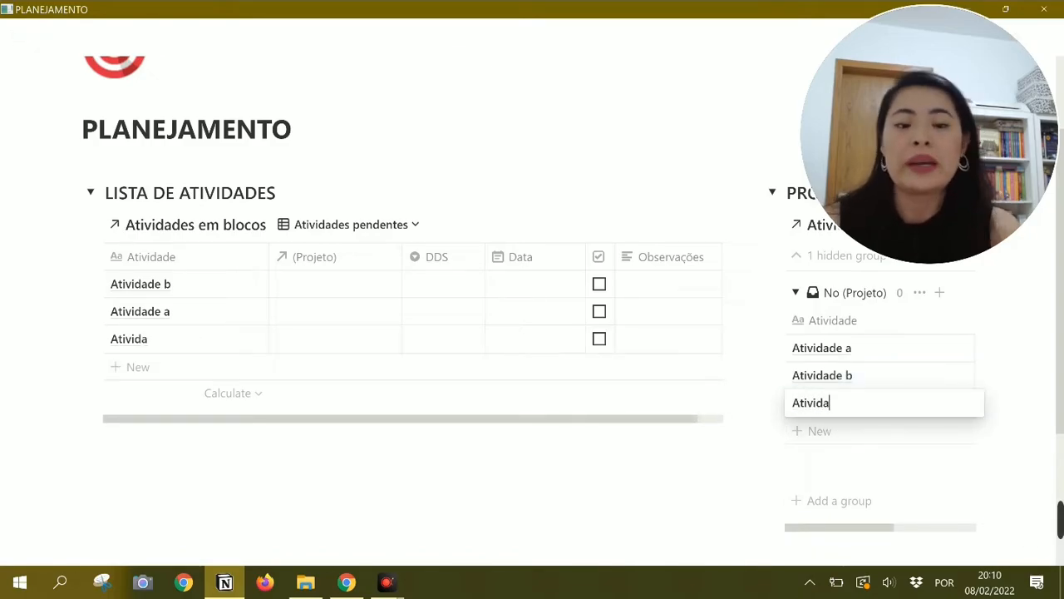
text(de c)
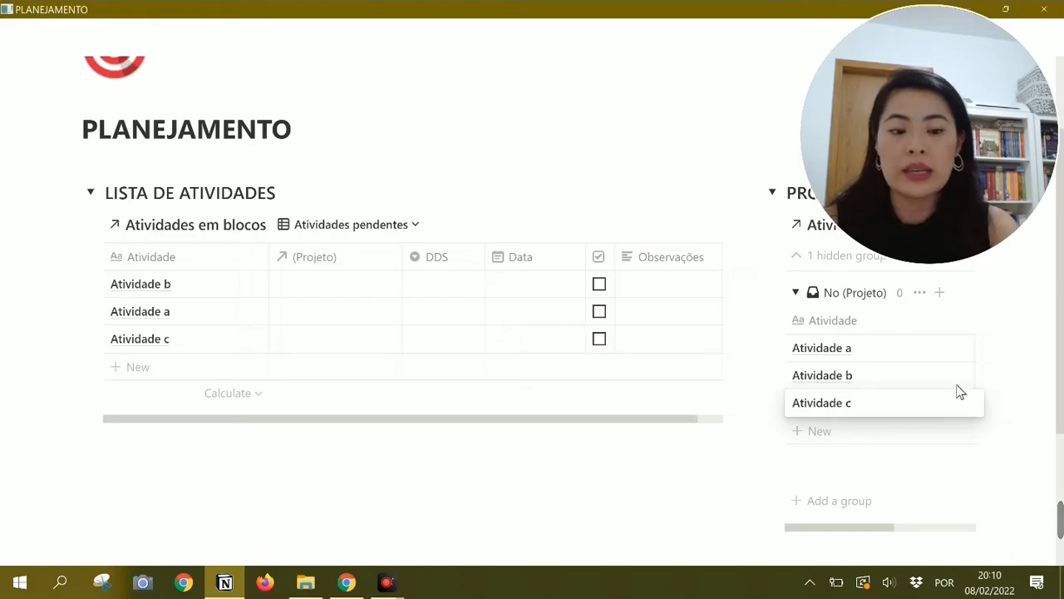
click(1014, 391)
- Move Atividade a, b and c from the No (Projeto) group into the Add Atividades mensais button's template and close its configuration
click(1013, 394)
drag(1013, 390, 943, 394)
scroll(942, 395, down, 2)
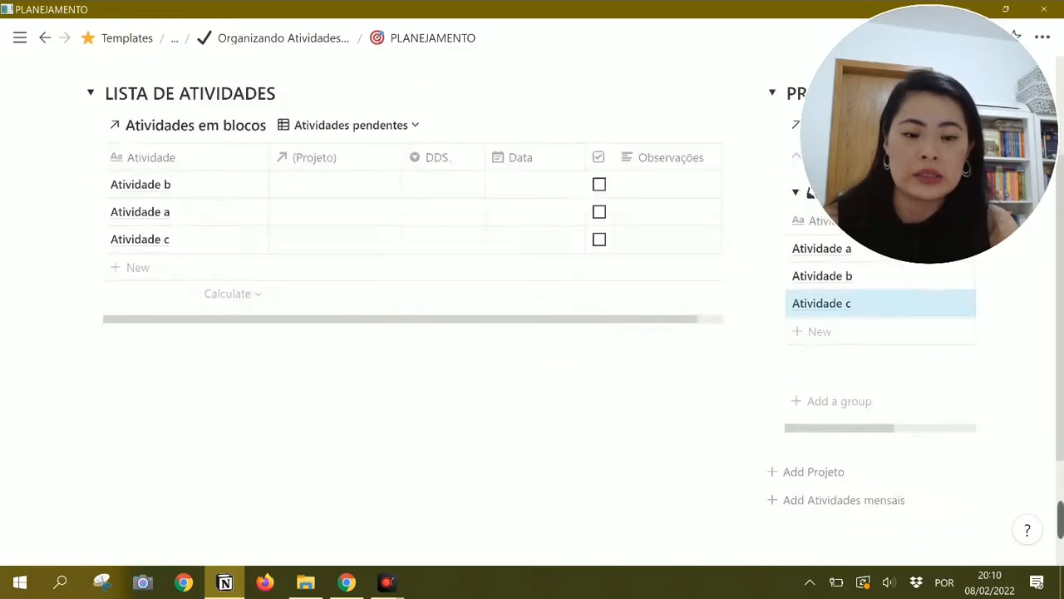
scroll(942, 390, down, 2)
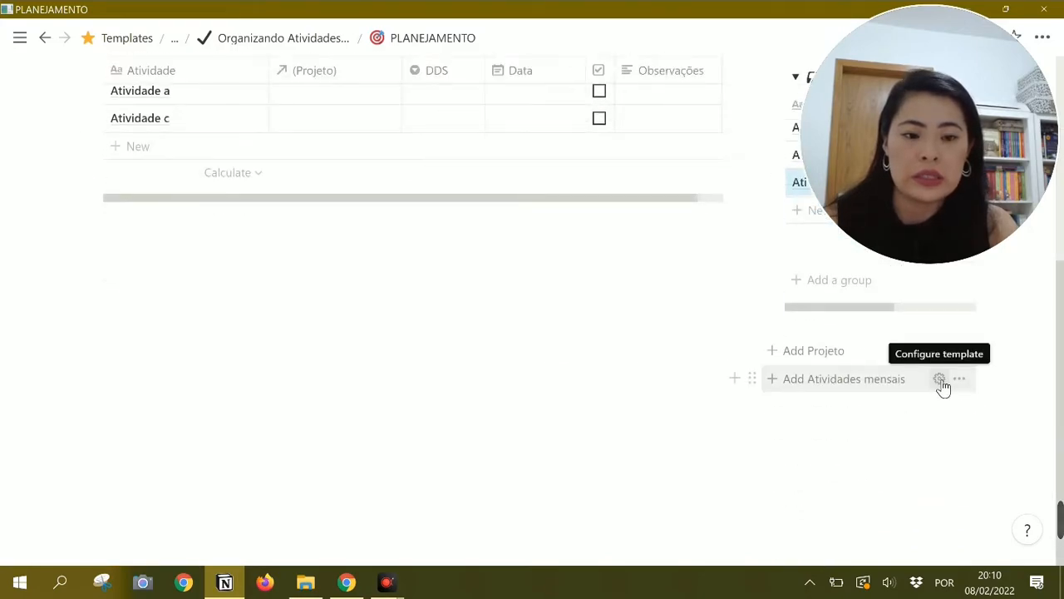
click(939, 379)
scroll(940, 382, up, 2)
scroll(941, 382, up, 2)
drag(1006, 385, 841, 343)
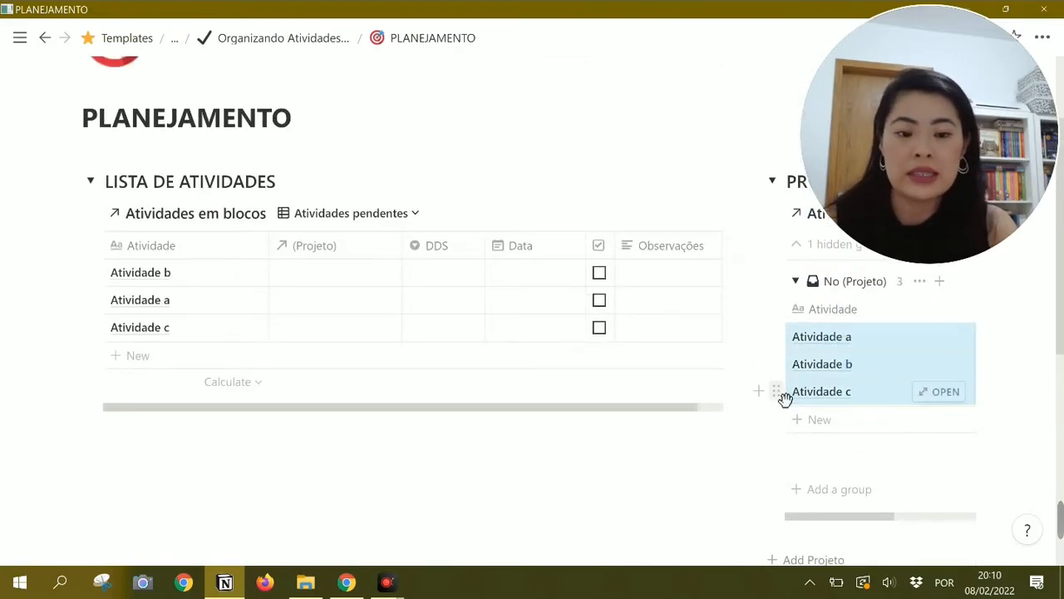
drag(785, 399, 820, 527)
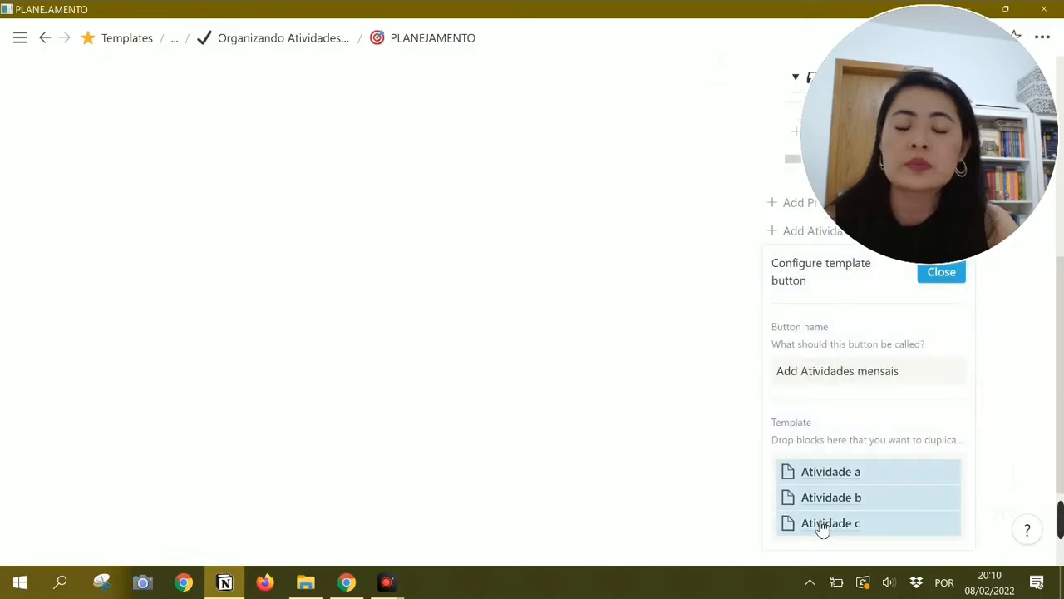
click(942, 273)
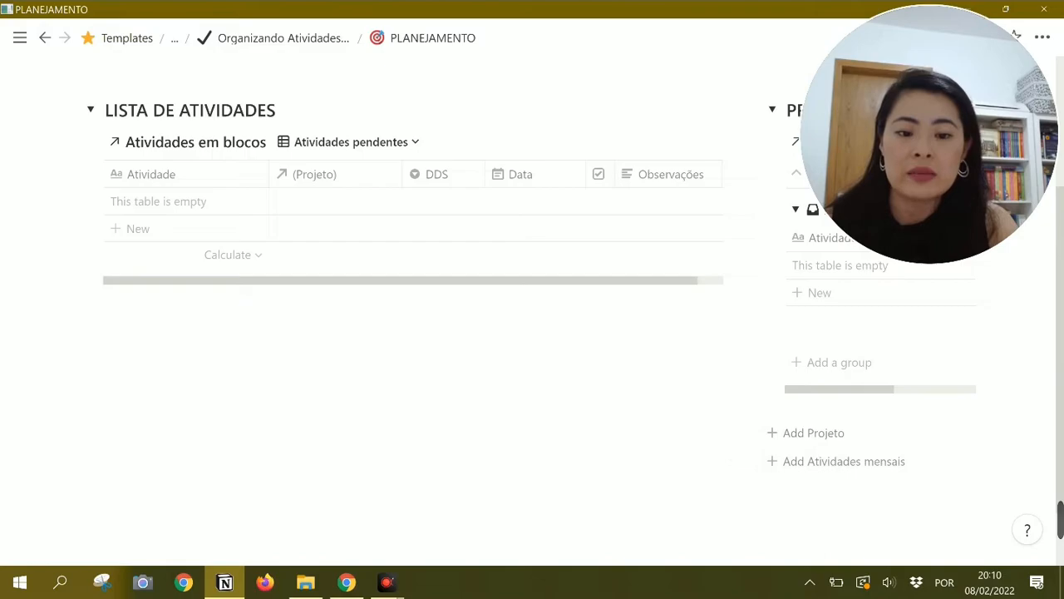
click(786, 489)
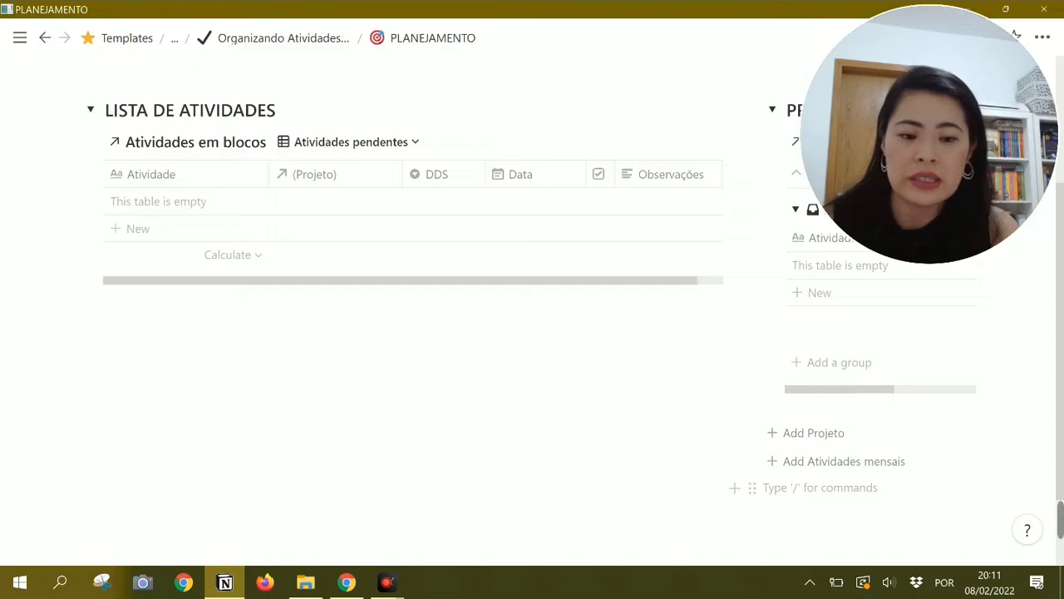
text(/templ)
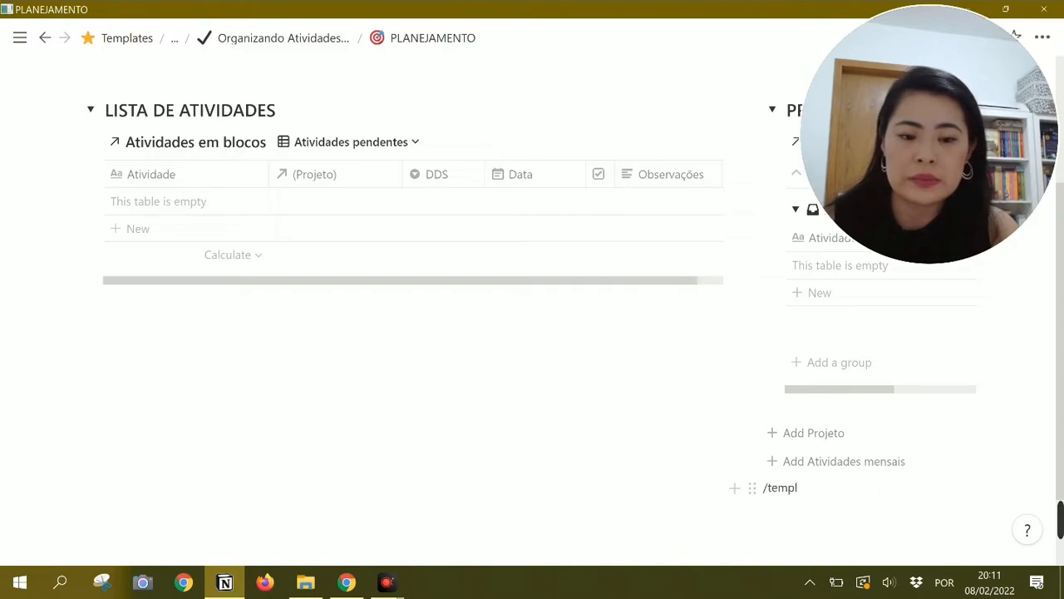
key(BackSpace)
key(BackSpace)
key(BackSpace)
key(BackSpace)
key(BackSpace)
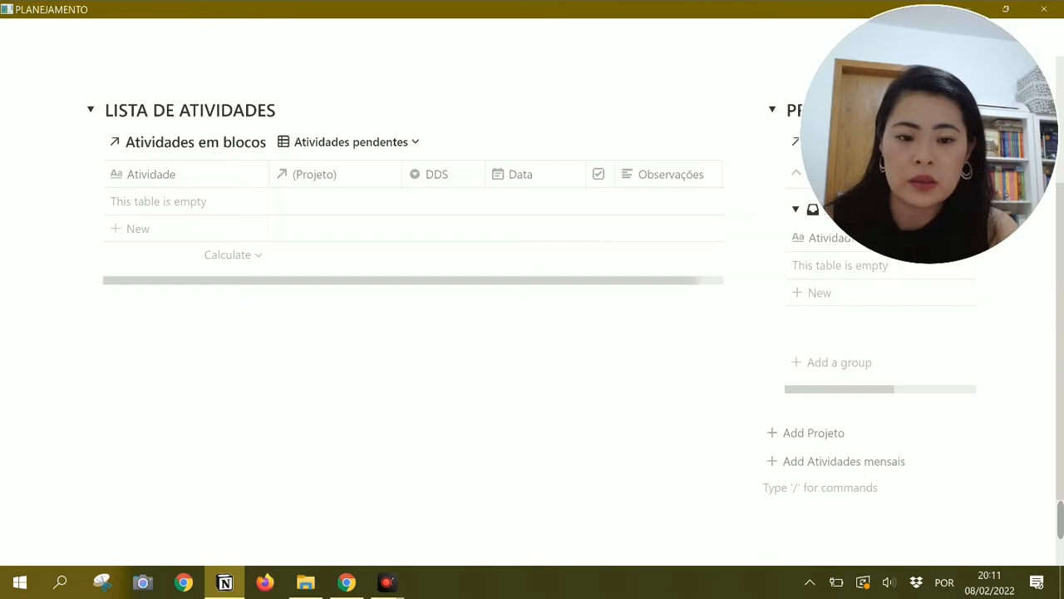
text(/)
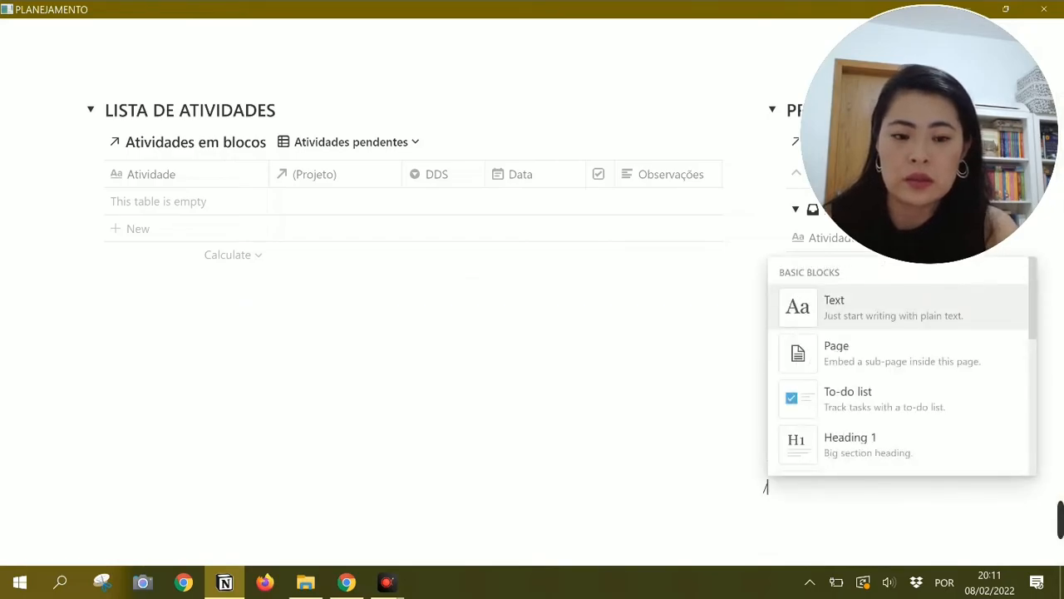
text(temp)
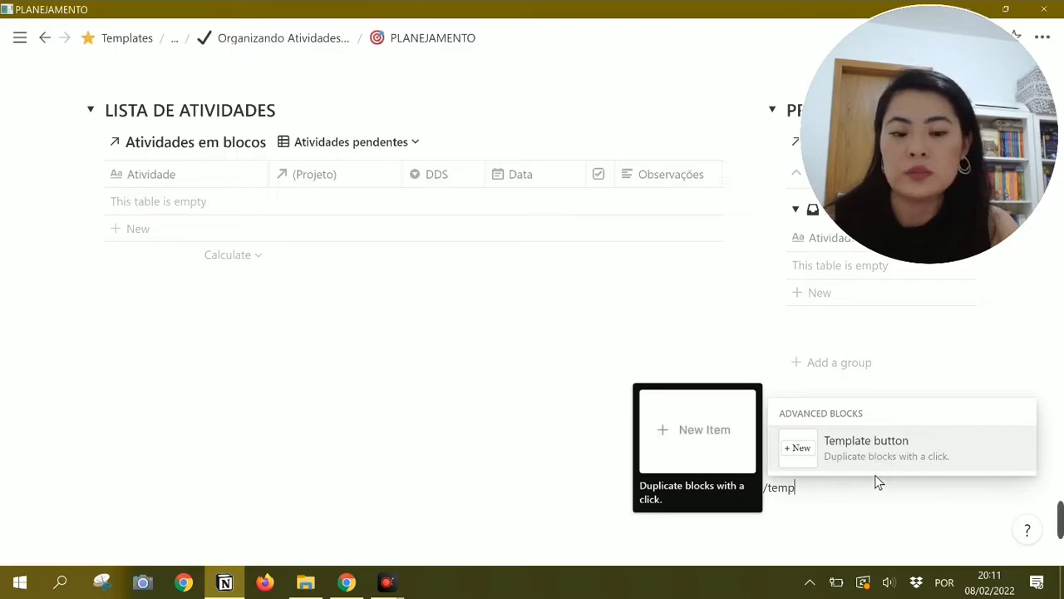
key(shift+Left)
key(shift+Left)
key(shift+Left)
key(shift+Left)
key(shift+Left)
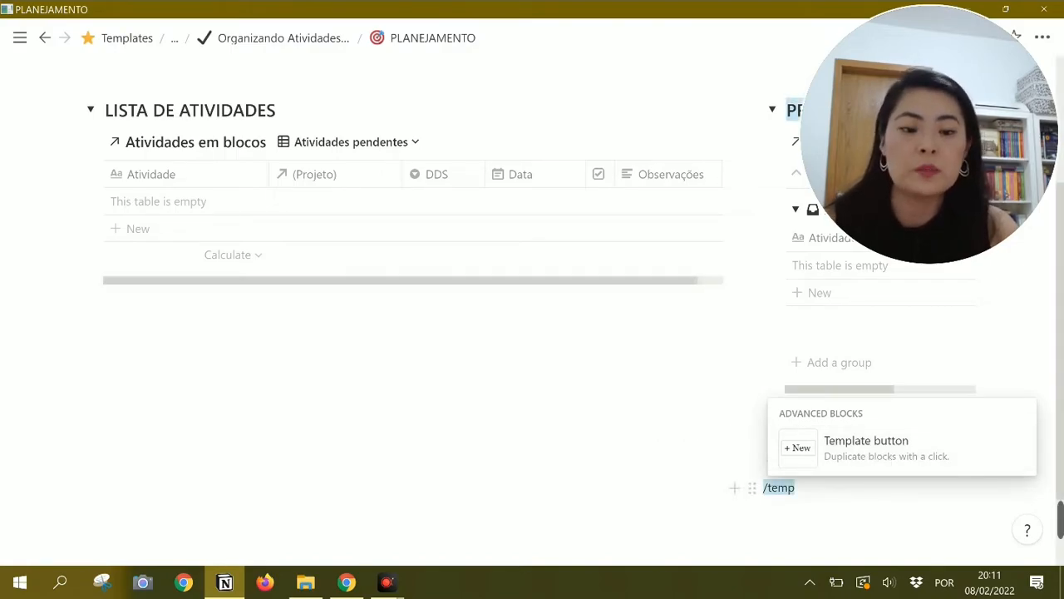
key(BackSpace)
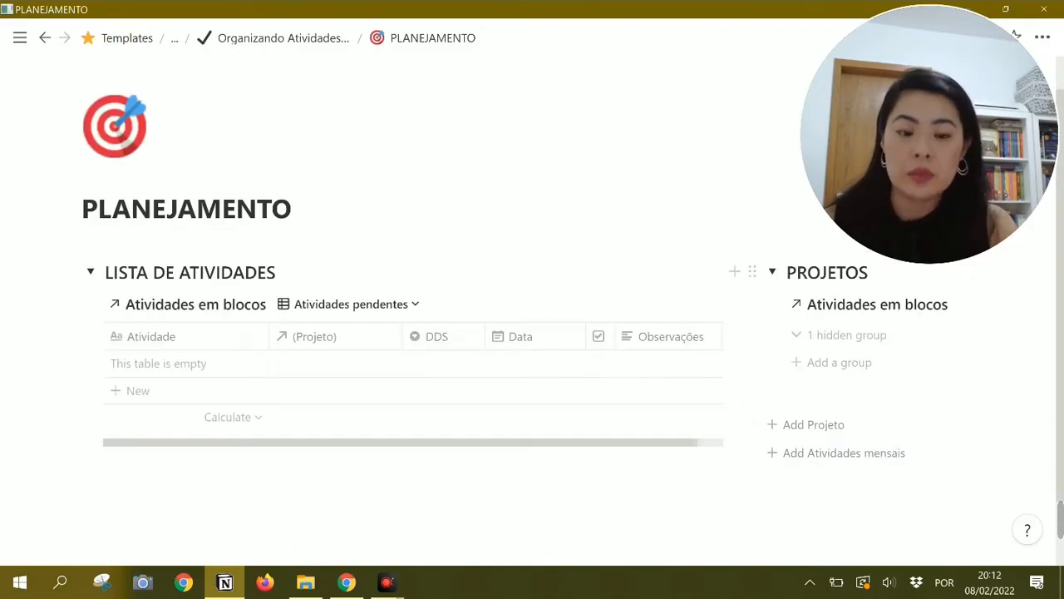
- Add a group to PROJETOS as a new page named Projeto XY, apply the Untitled template to it and close the page
click(857, 371)
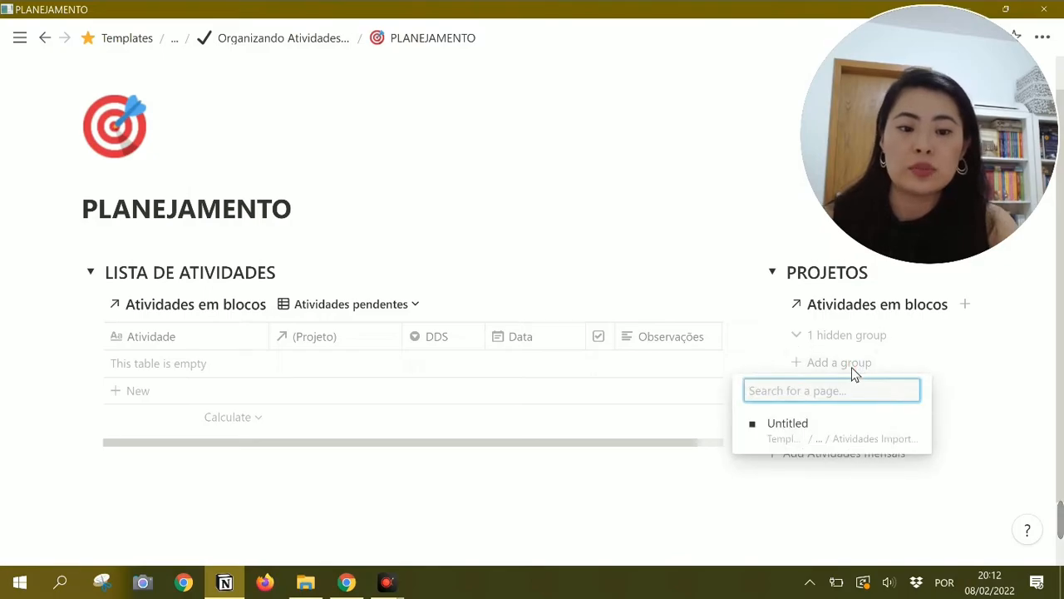
text(Projeto)
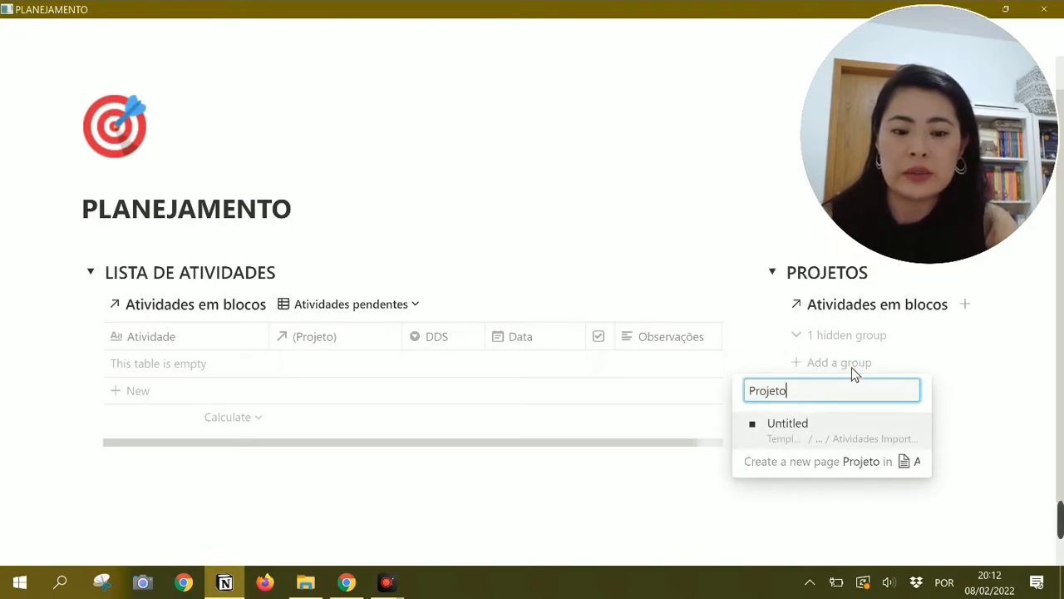
text( XY)
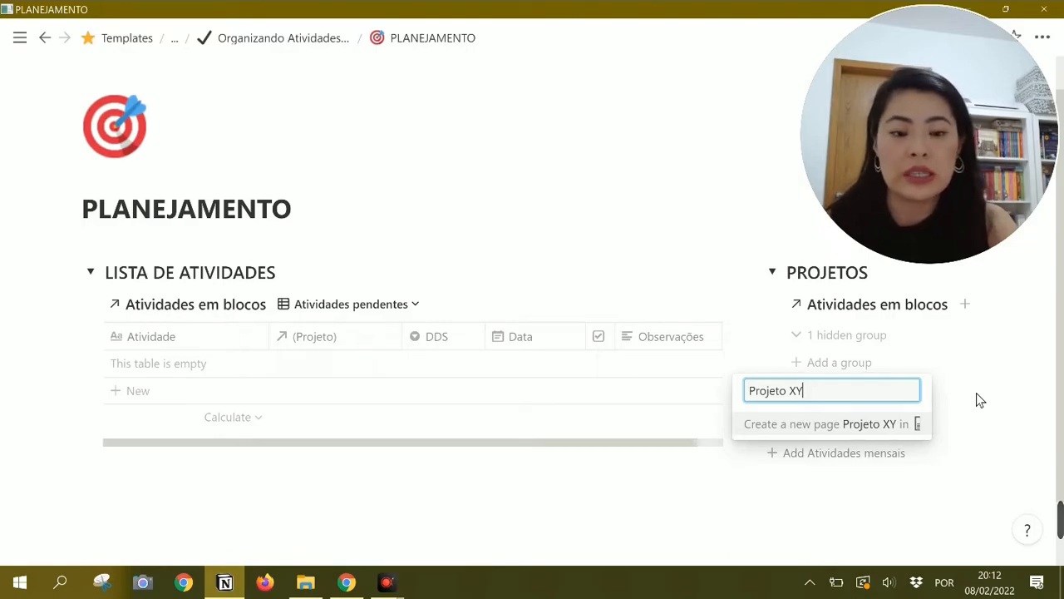
click(886, 423)
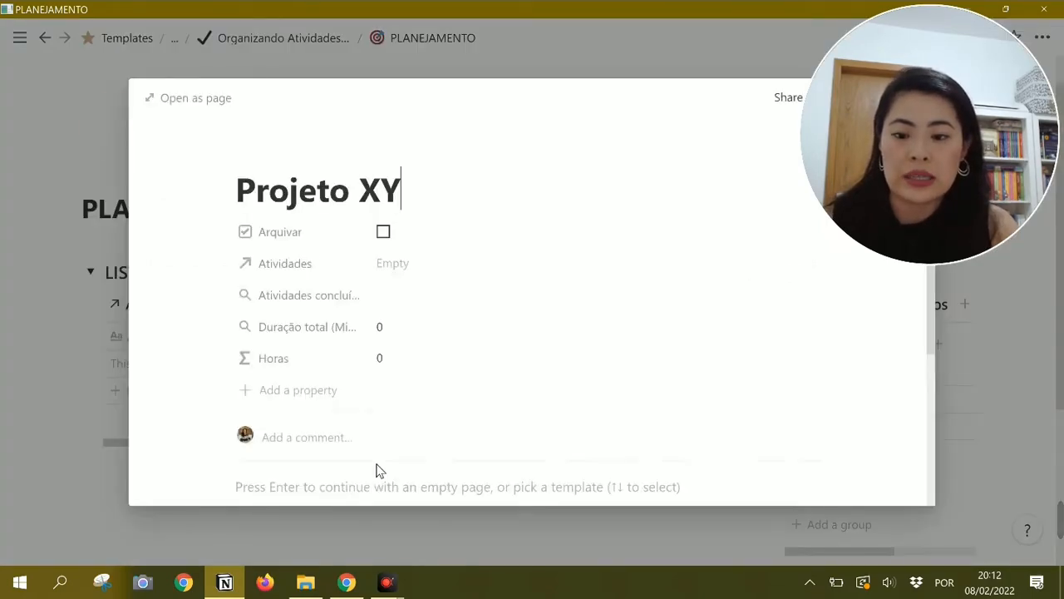
scroll(376, 470, down, 2)
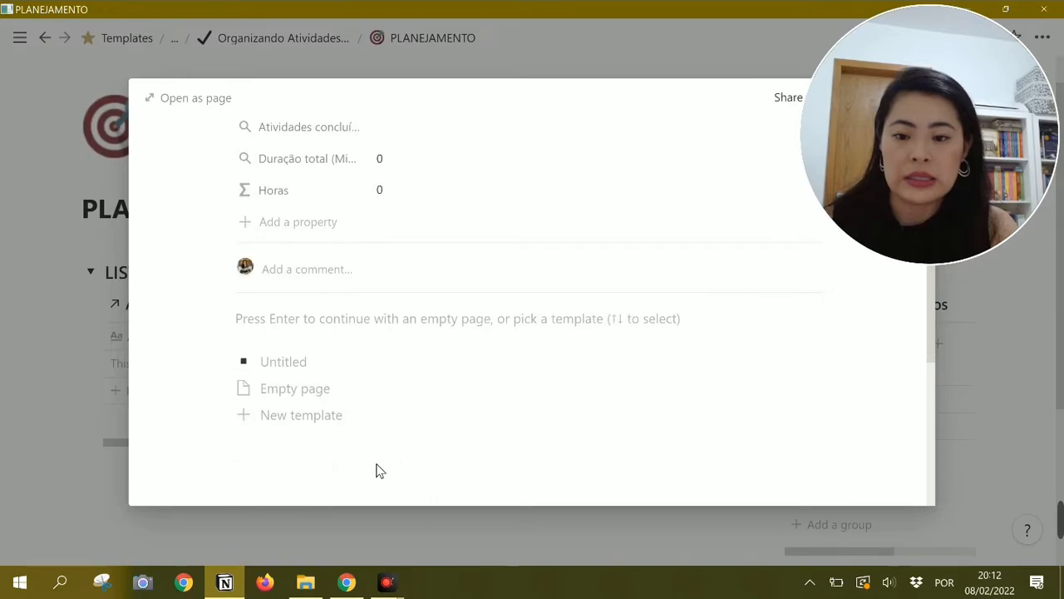
click(282, 363)
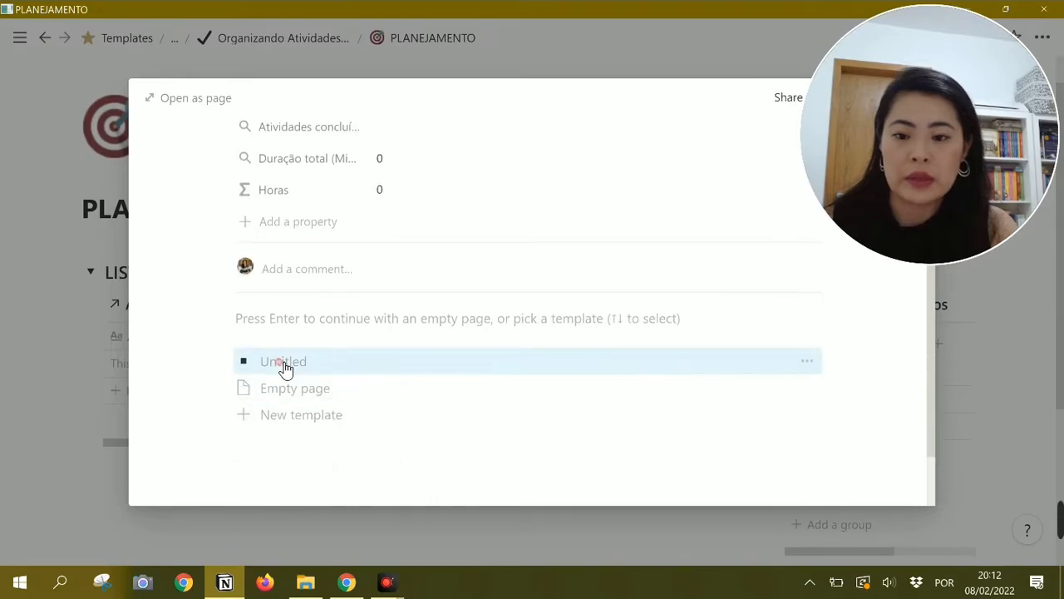
click(1010, 404)
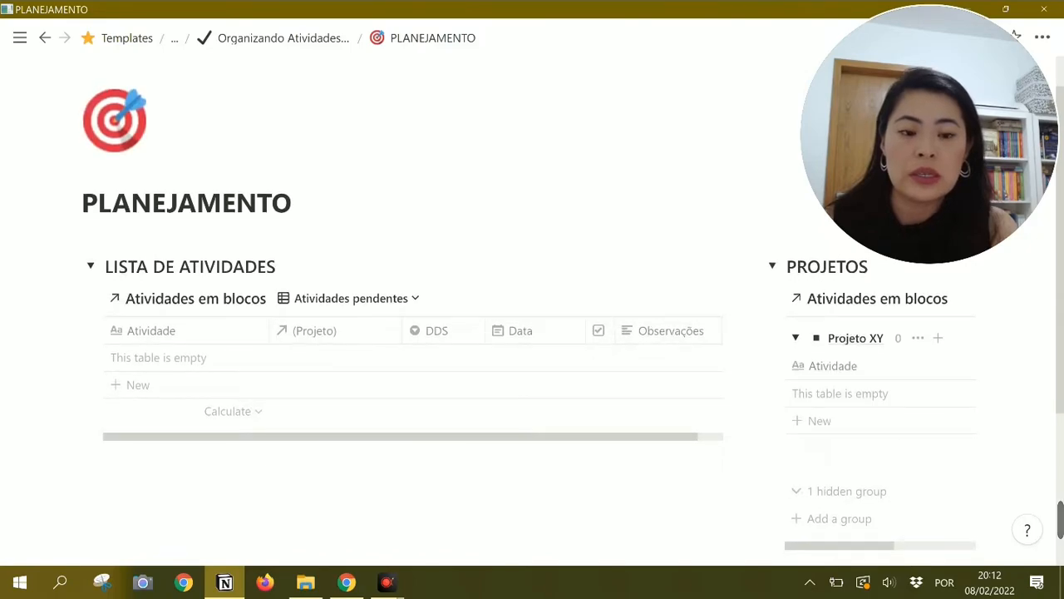
- Generate the activities with the Add Projeto template button and move all three into the Projeto XY group
scroll(532, 332, down, 1)
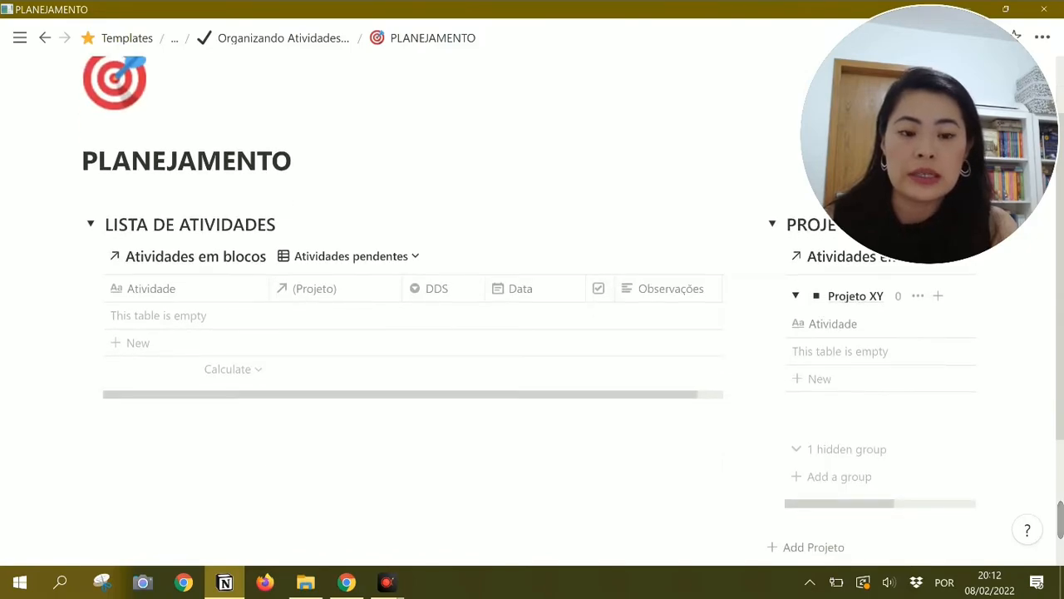
click(811, 553)
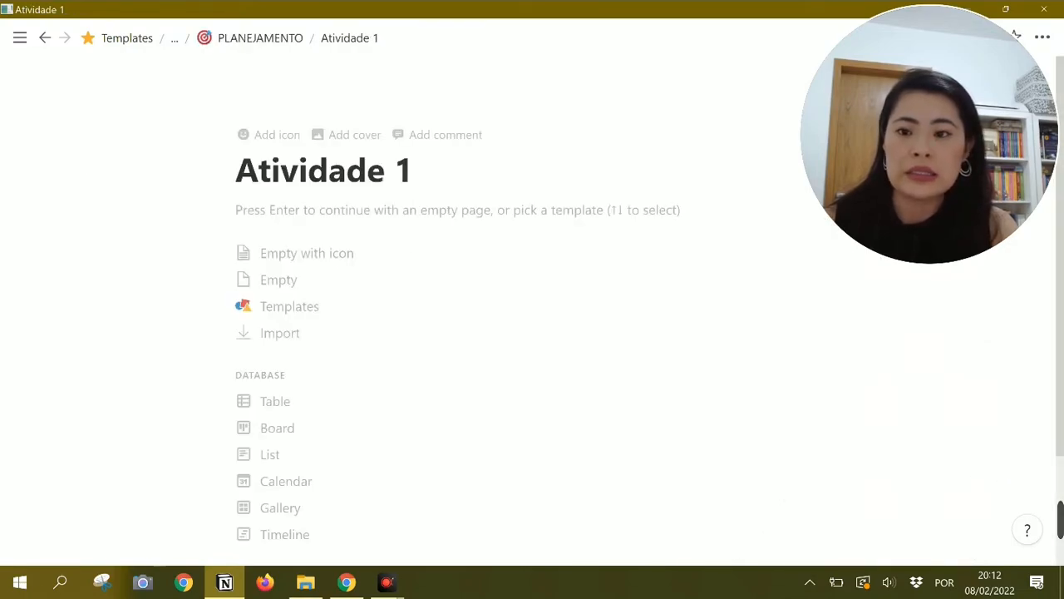
click(45, 37)
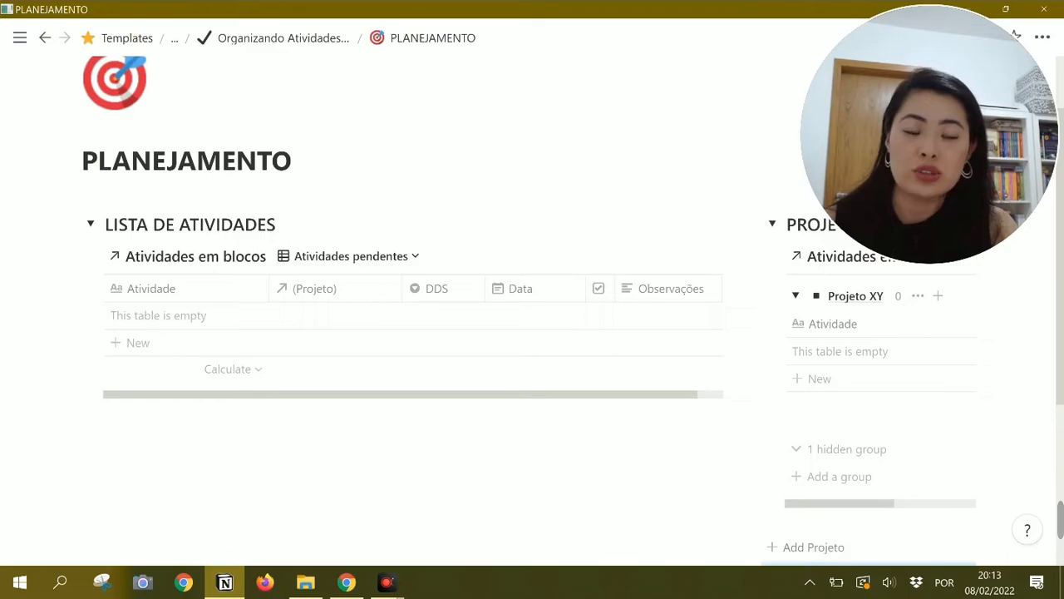
scroll(532, 332, down, 2)
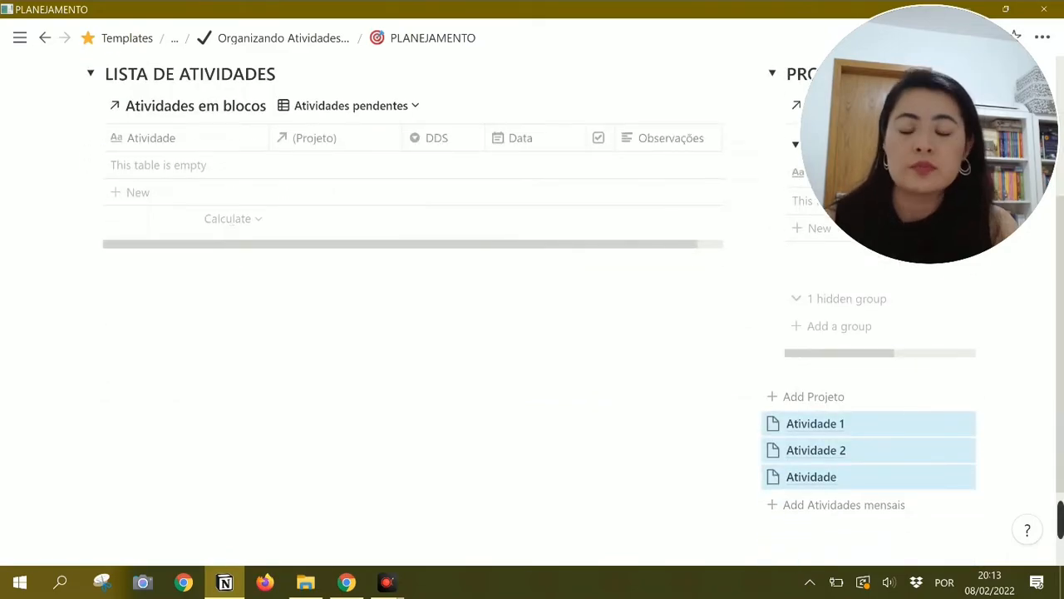
scroll(532, 333, up, 1)
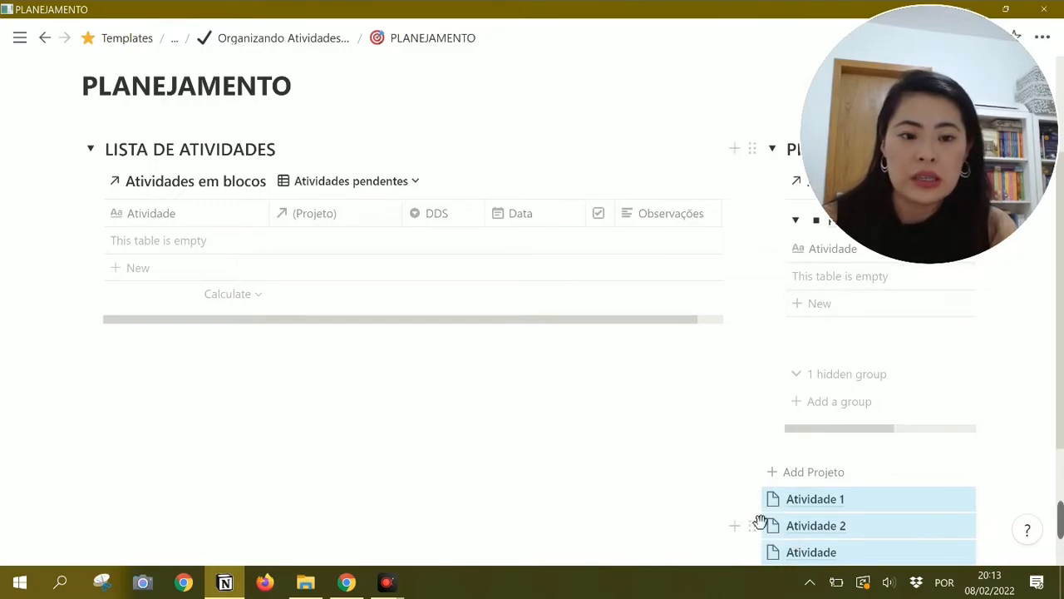
drag(755, 500, 919, 306)
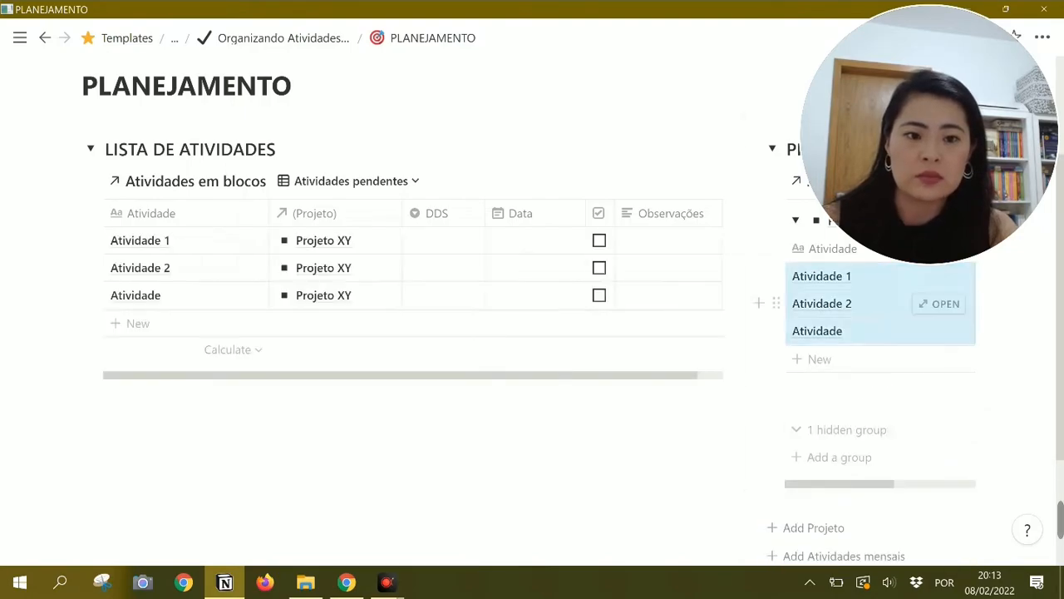
- Hide the Projeto XY group in the PROJETOS section
scroll(842, 368, up, 2)
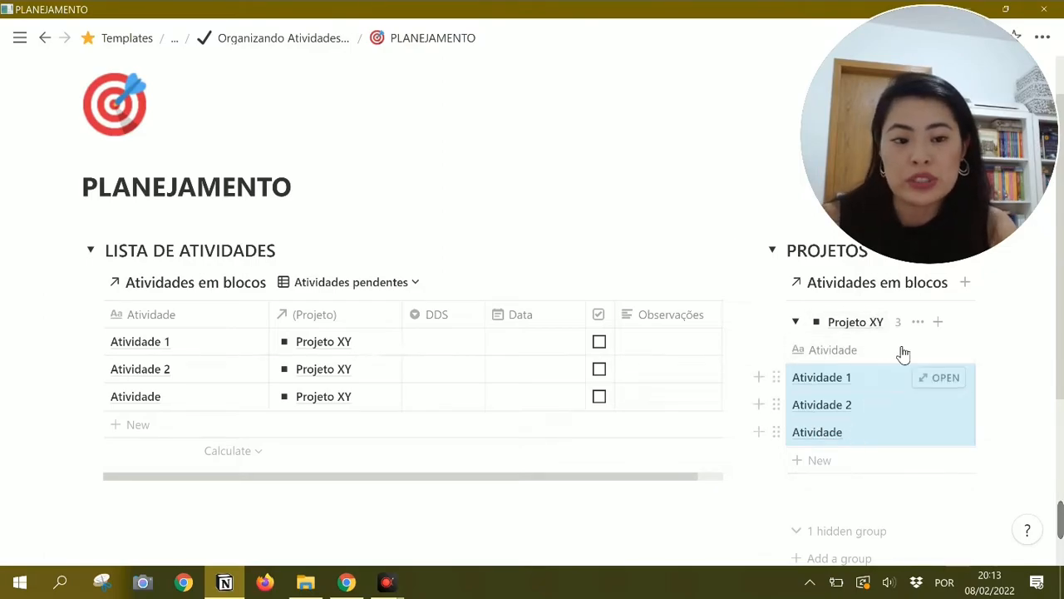
click(918, 323)
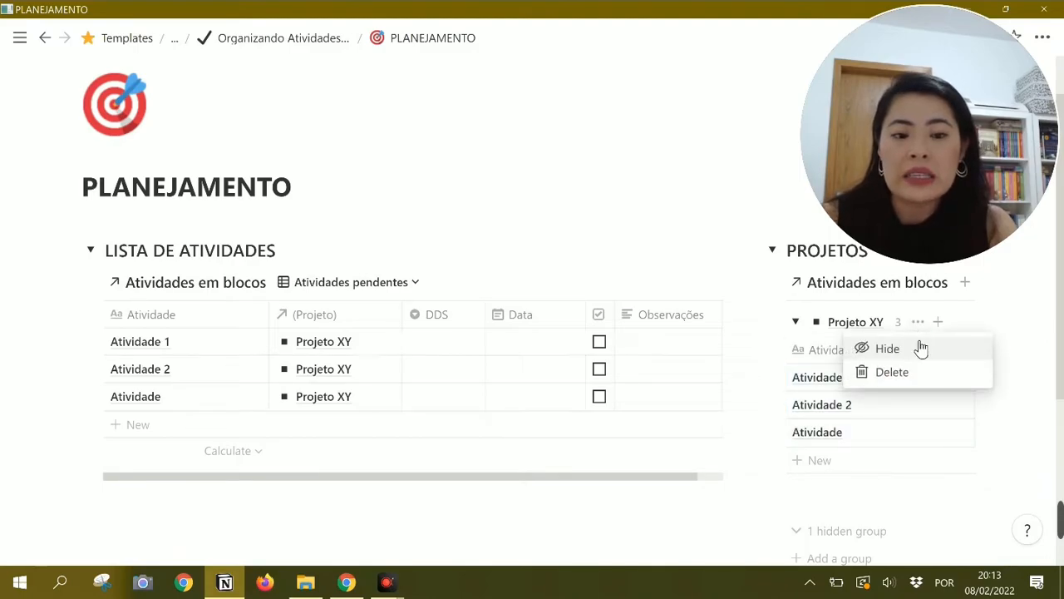
click(919, 349)
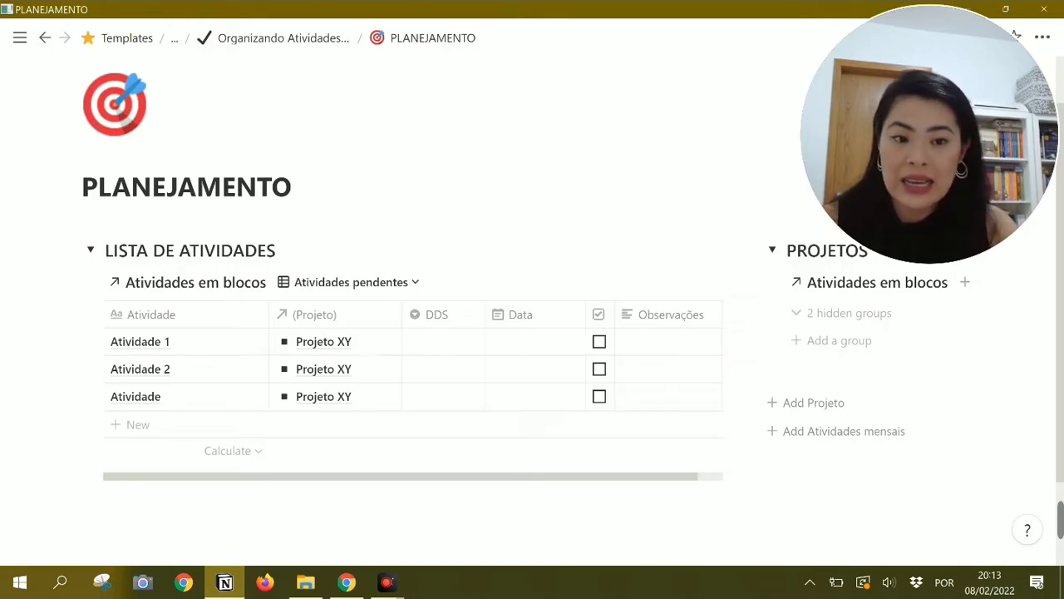
- Add a group to PROJETOS as a new page named Tarefa 1
click(848, 344)
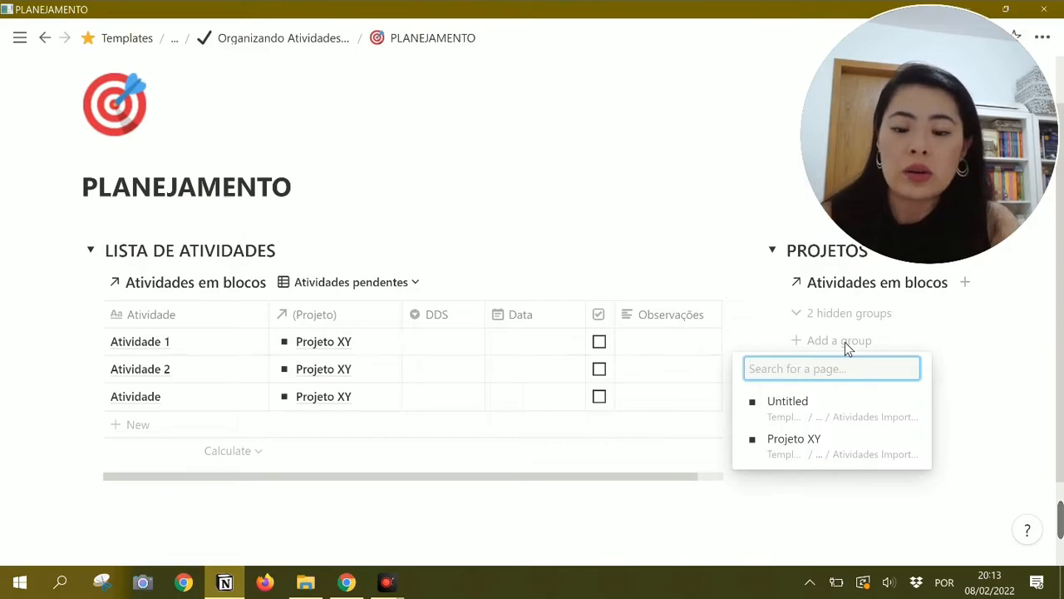
text(Tare)
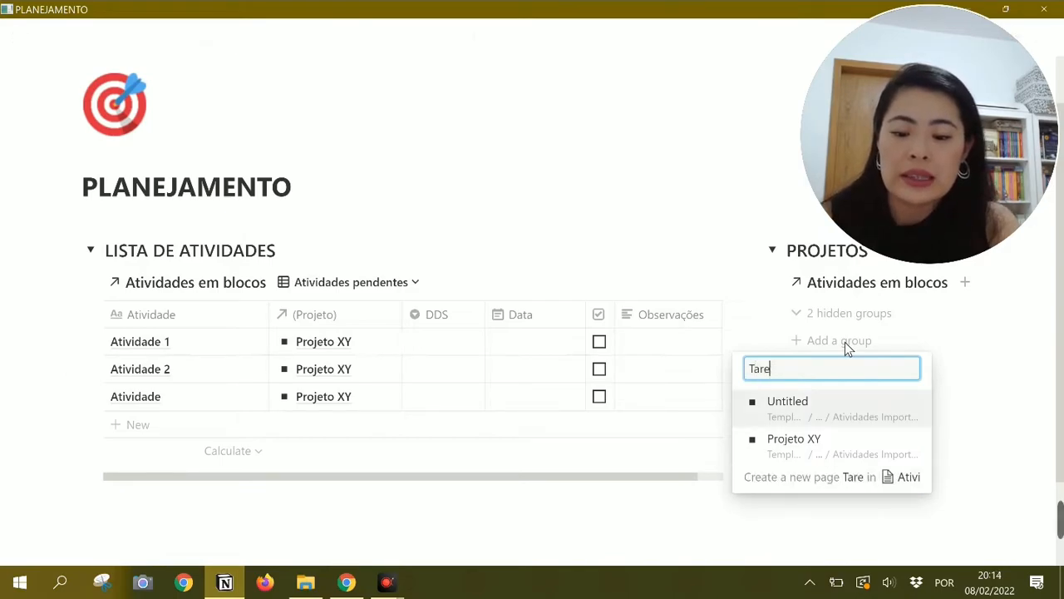
text(fa 1)
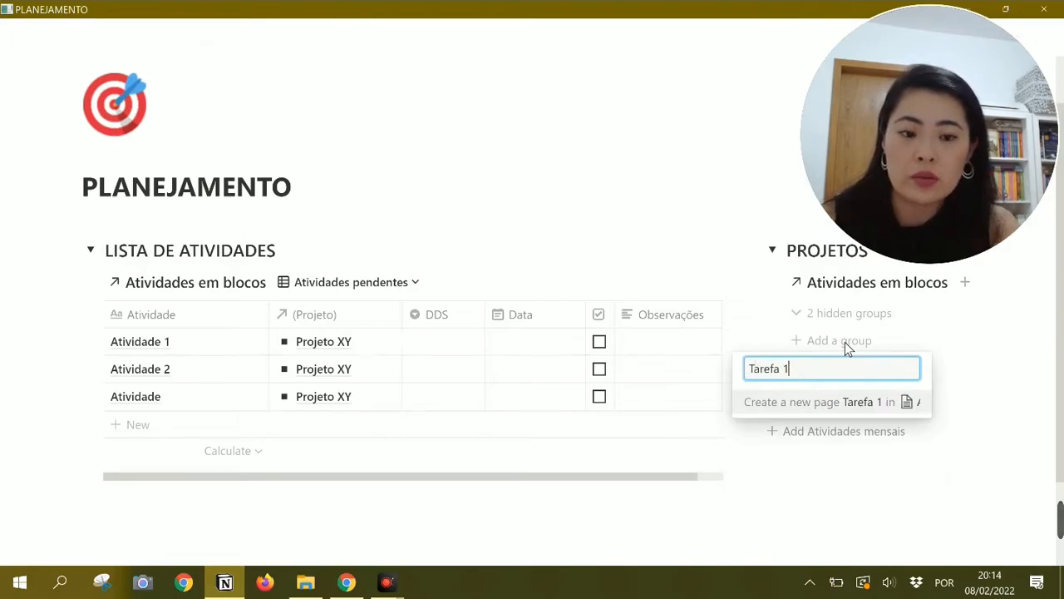
key(Return)
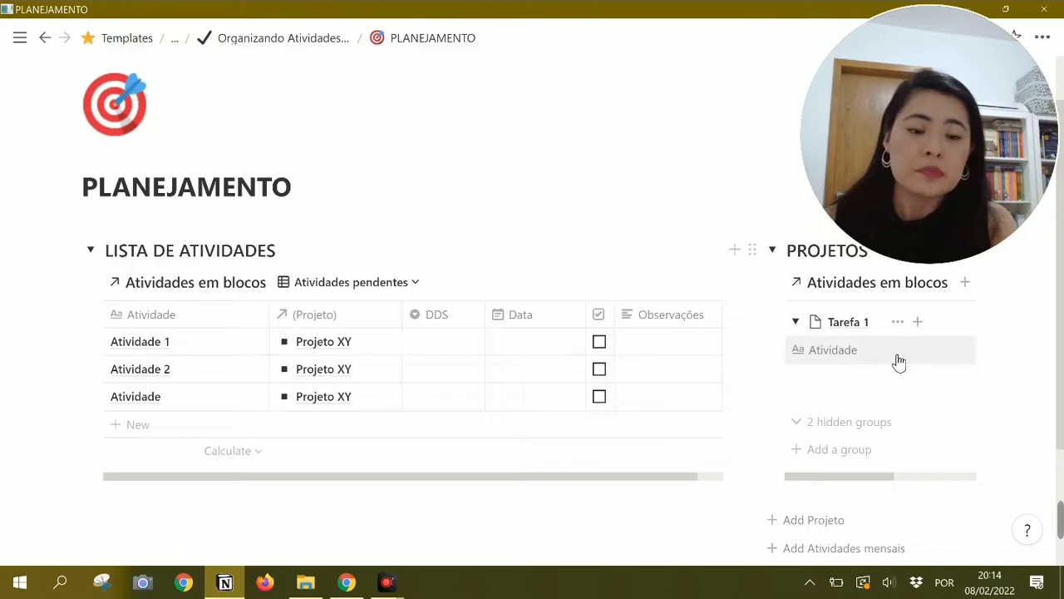
- Add an entry named Bloco 1 to the Tarefa 1 group and close its page
click(917, 323)
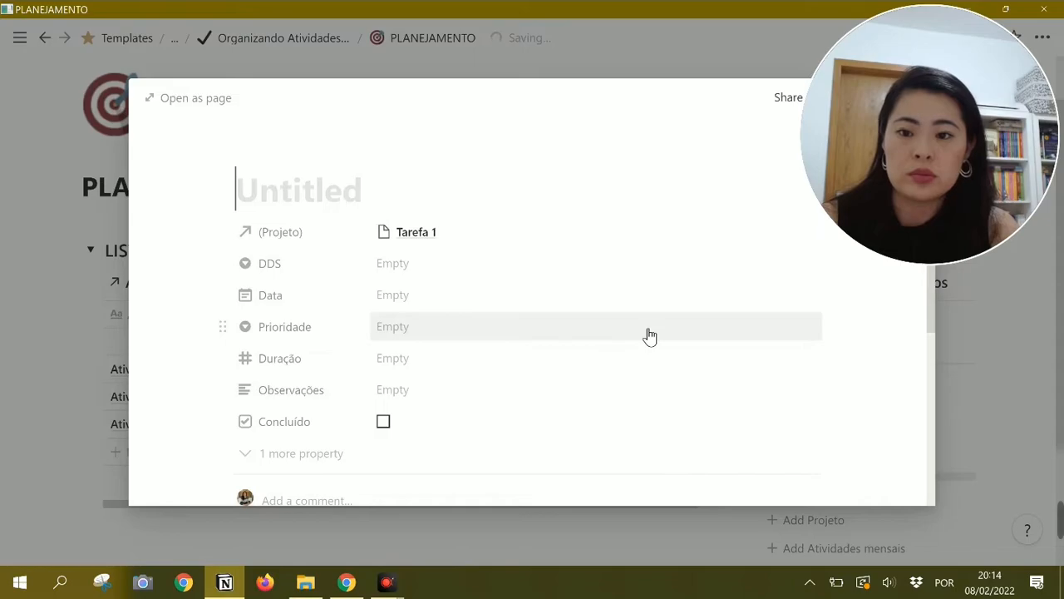
text(B)
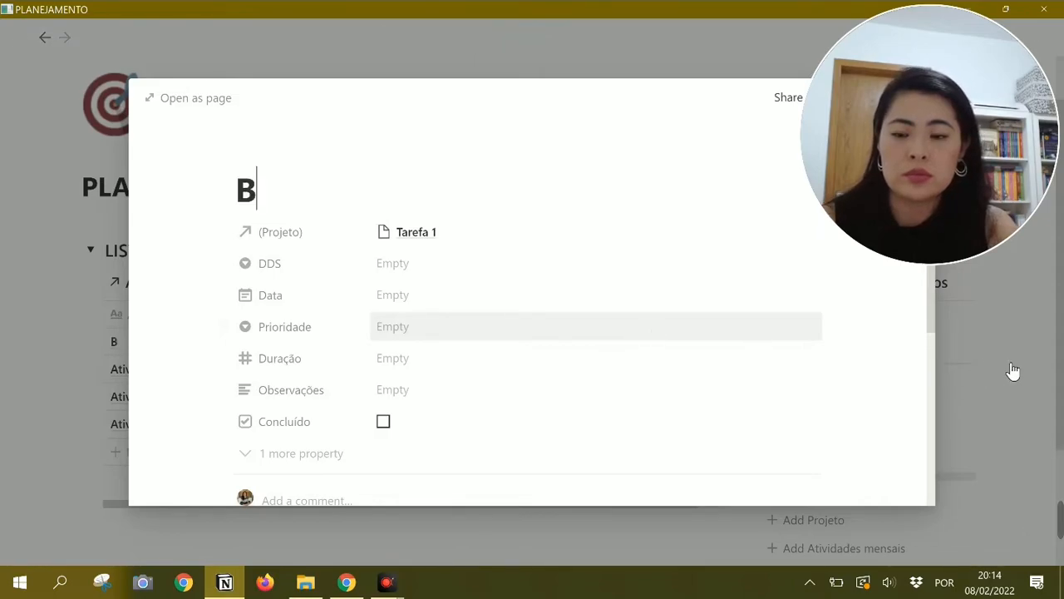
text(loco 1)
click(1013, 364)
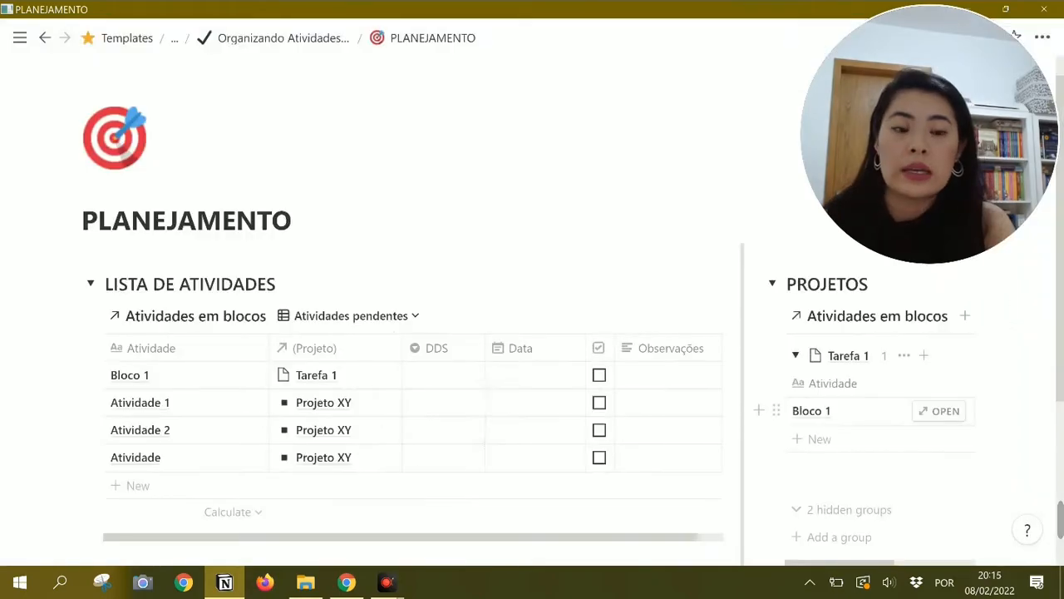
- Add two more entries named Bloco 2 and Bloco 3 to the Tarefa 1 group in PROJETOS
scroll(528, 332, down, 1)
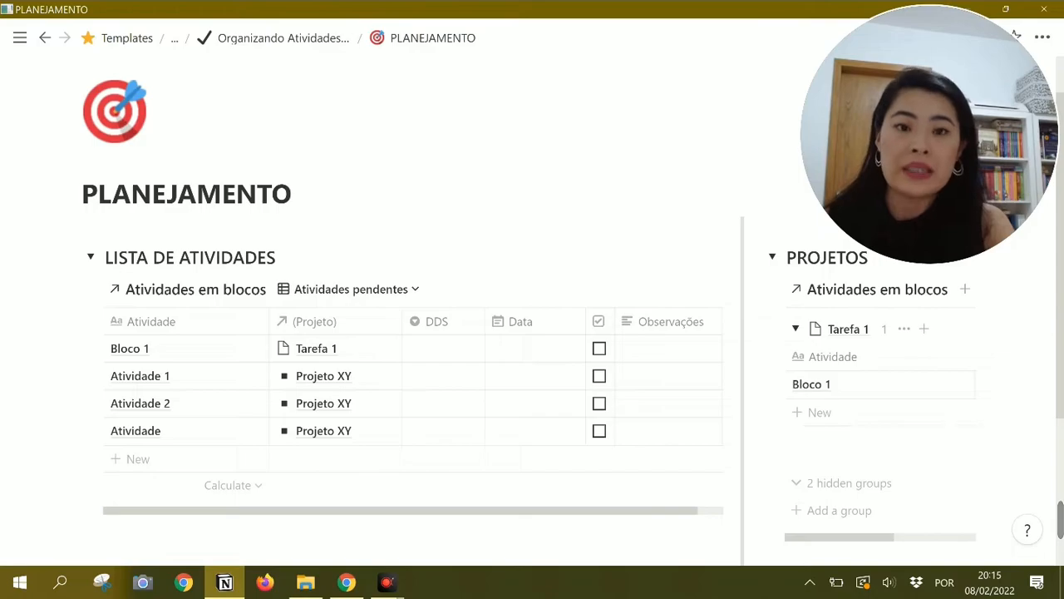
click(856, 418)
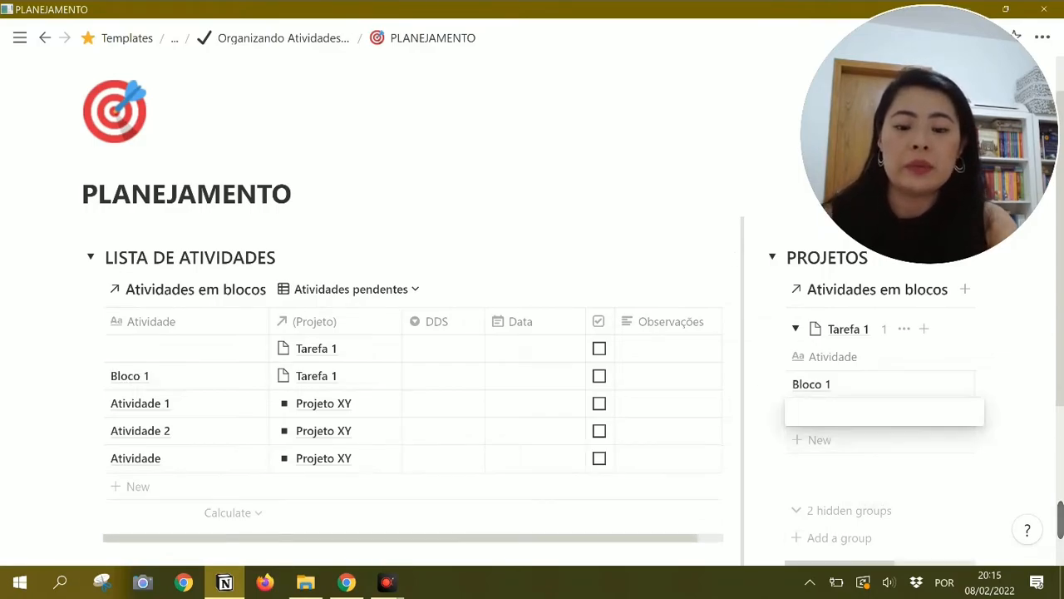
text(Blo)
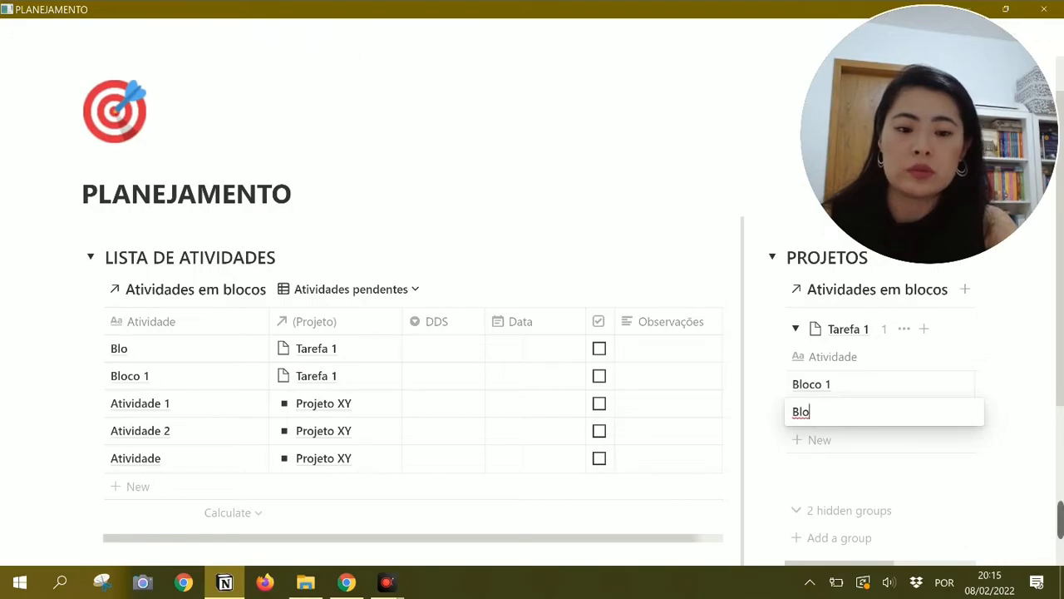
text(co 2)
key(Escape)
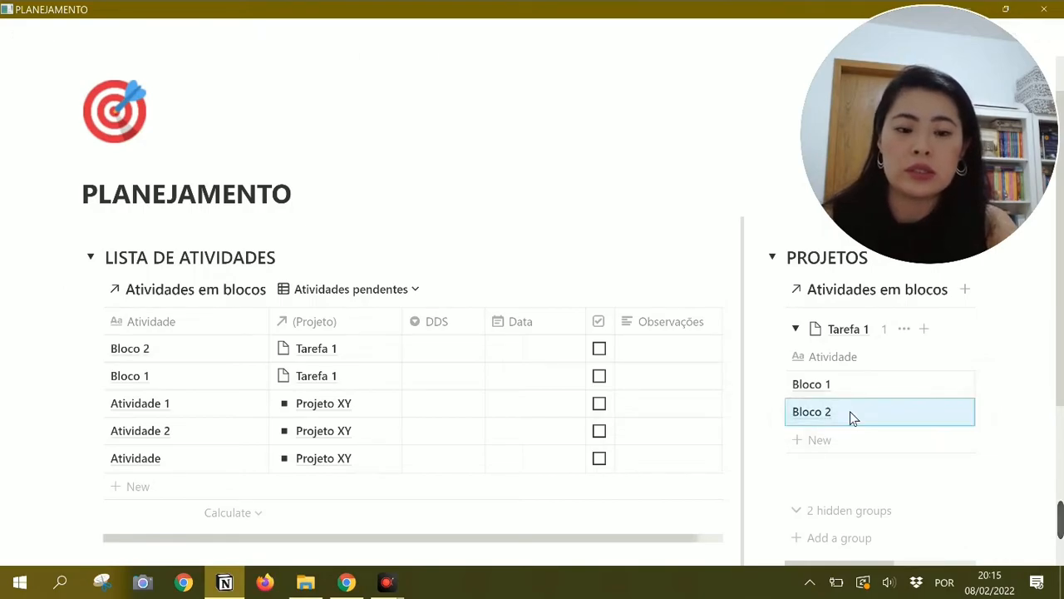
click(841, 441)
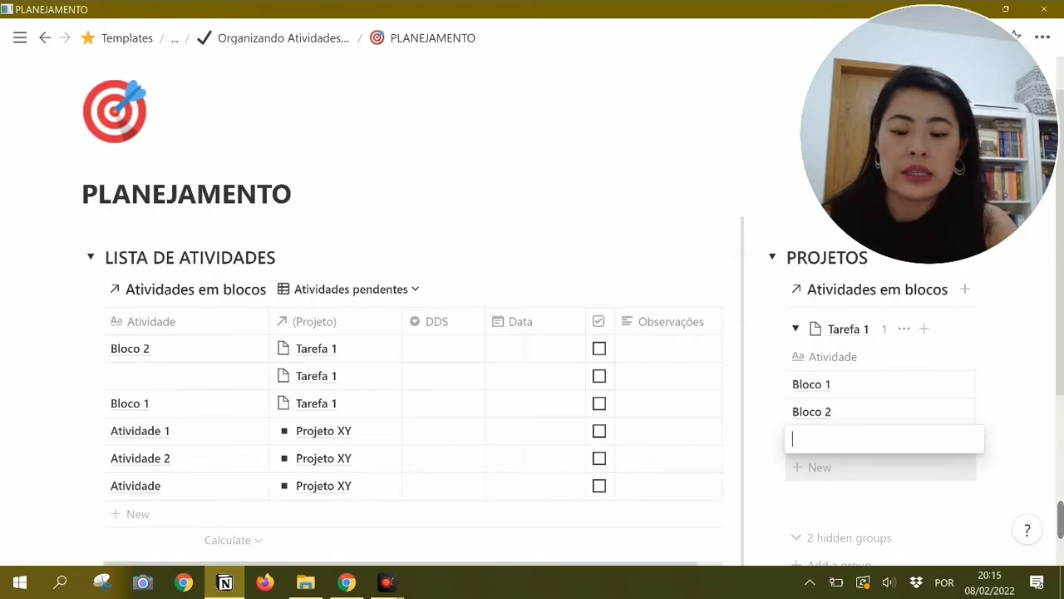
text(Bloco 3)
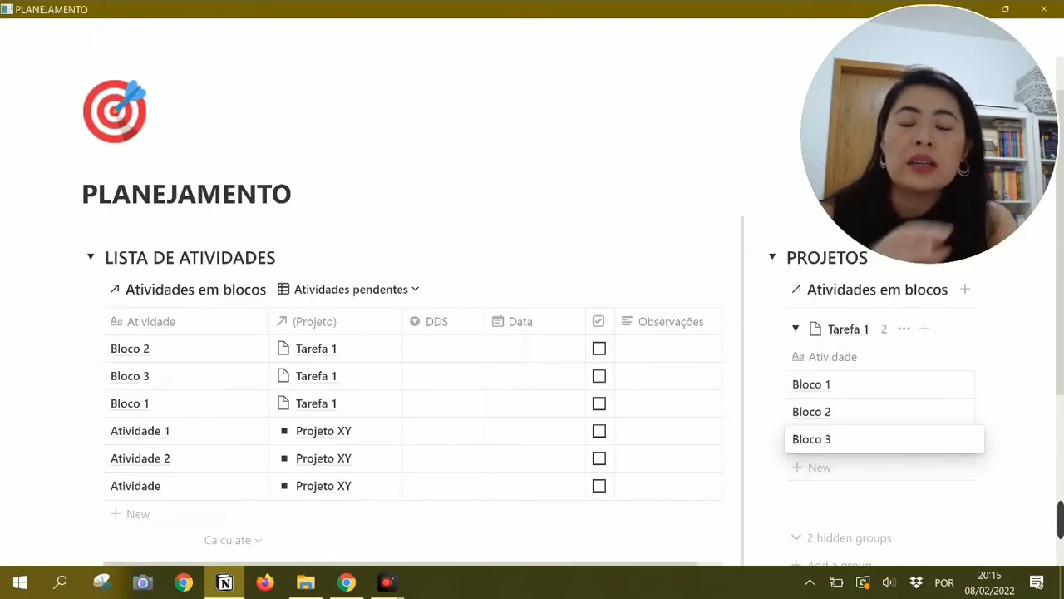
key(Escape)
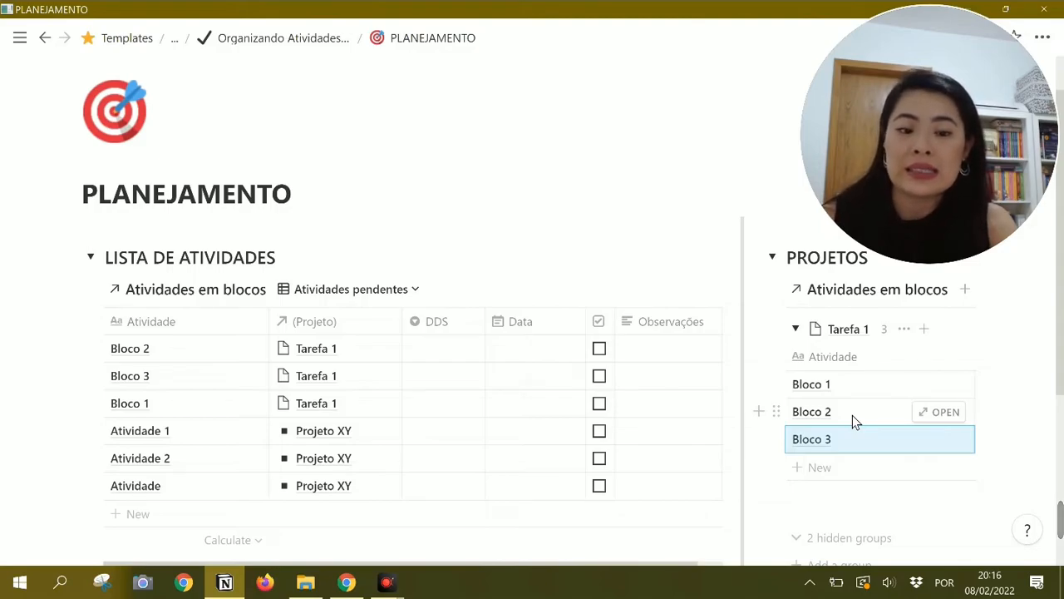
- Hide the Tarefa 1 group in the PROJETOS section
click(904, 333)
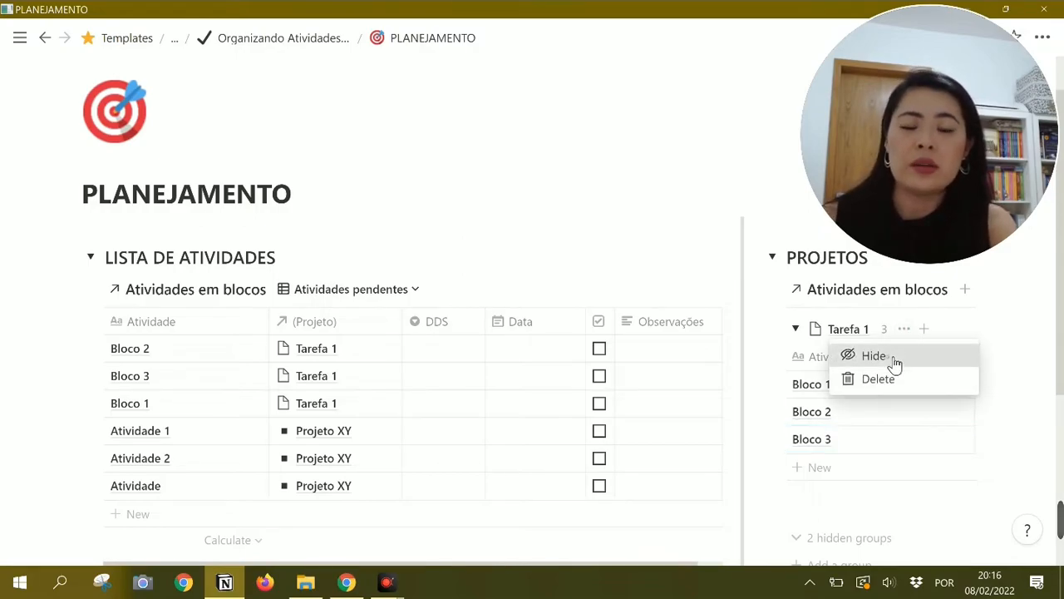
click(892, 360)
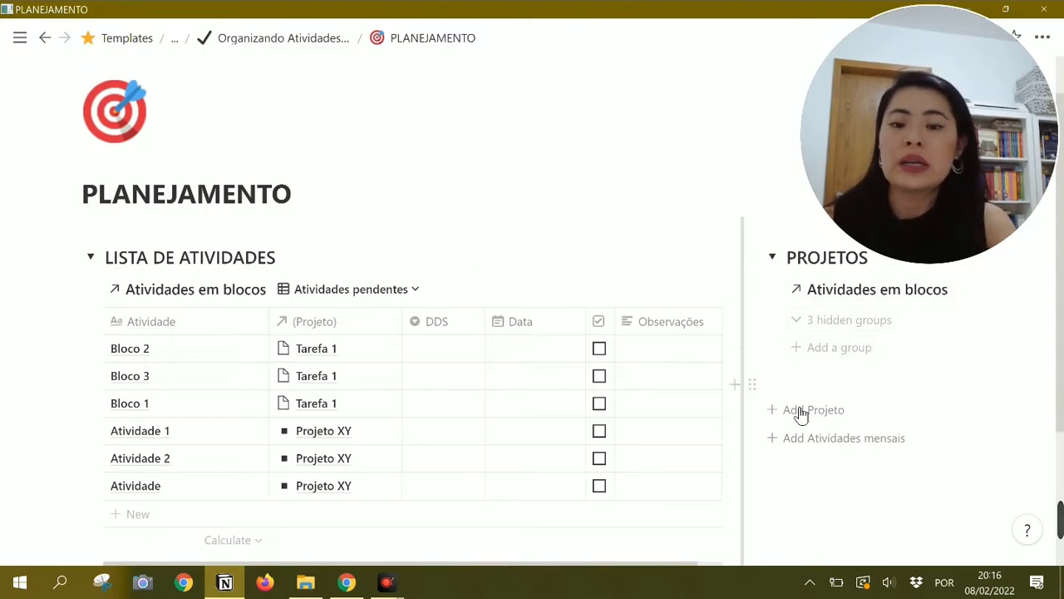
- Add an activity named Ligar para XX at the end of the LISTA DE ATIVIDADES table, without a project
scroll(354, 465, down, 1)
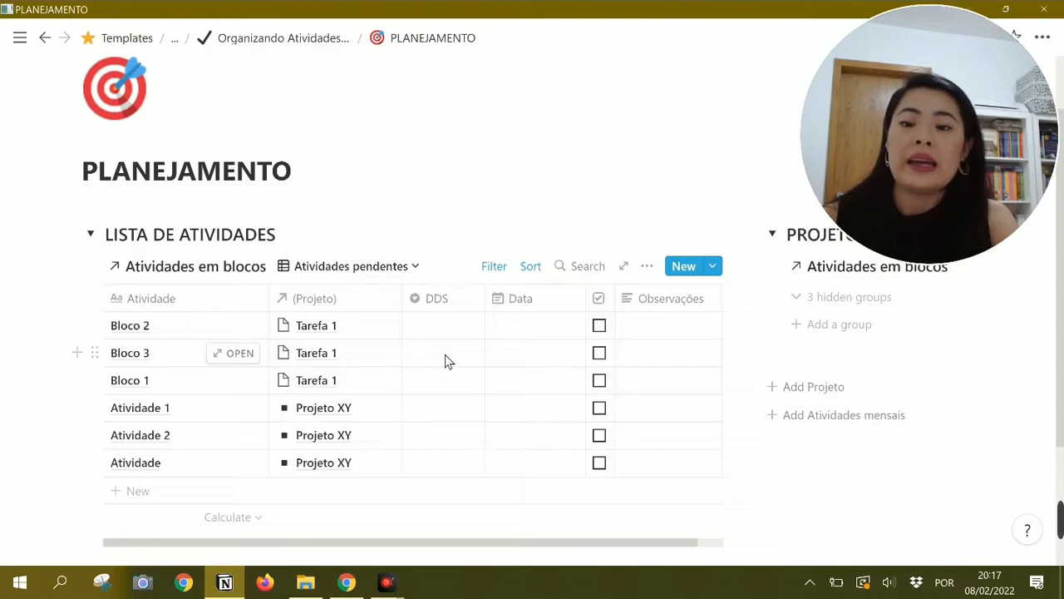
click(172, 492)
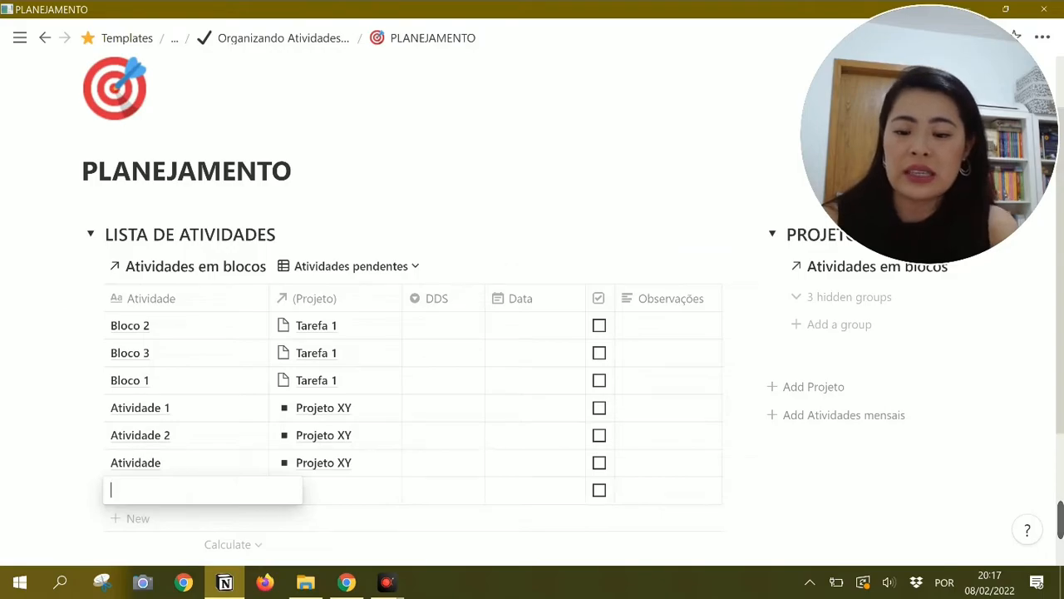
text(Ligar para X)
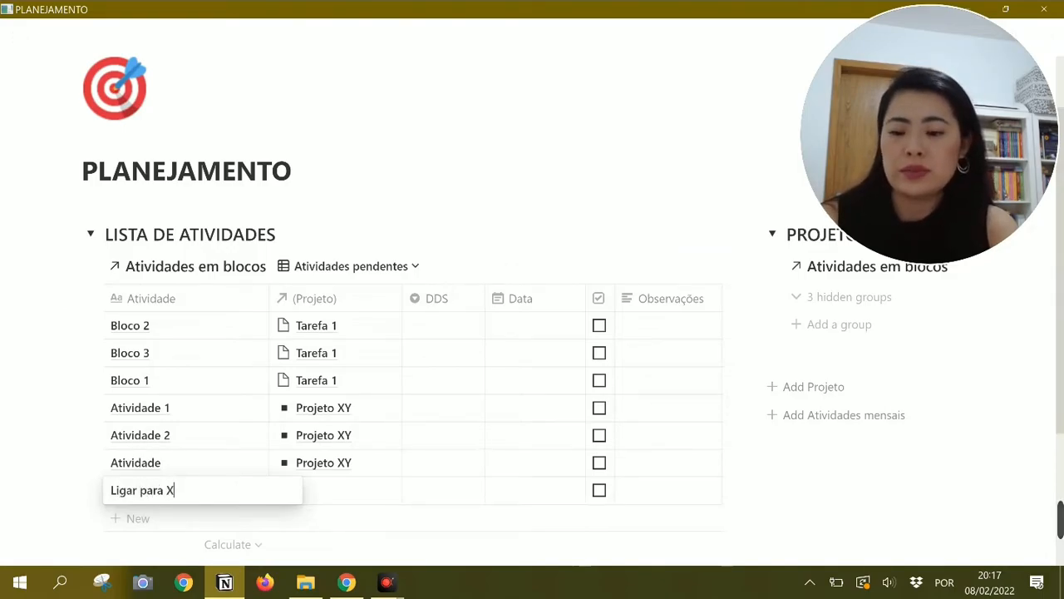
text(X)
key(Return)
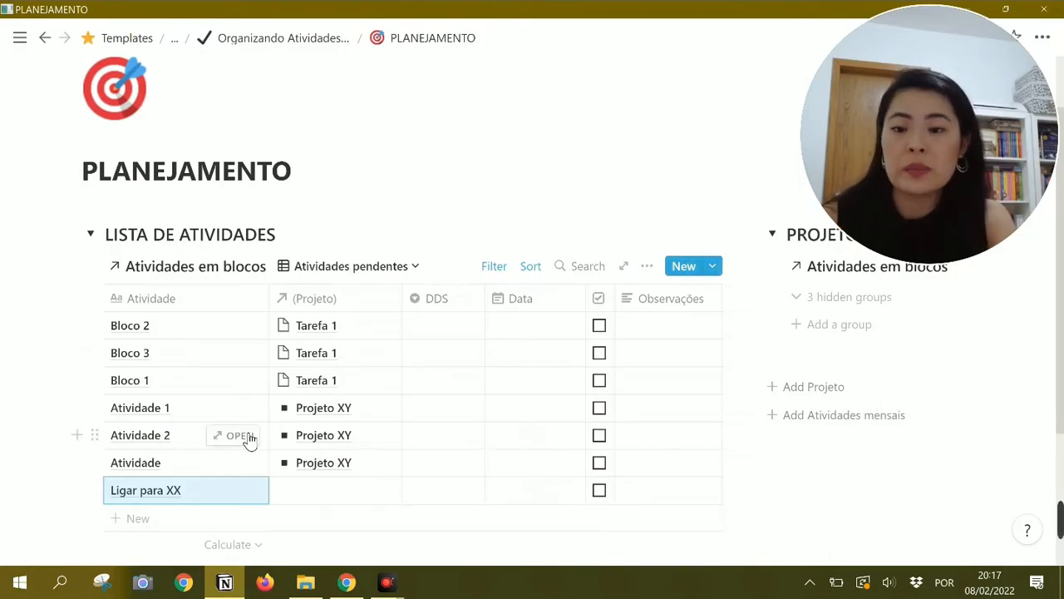
- View the activity list in the Calendário view and return to the Atividades pendentes view
scroll(249, 440, down, 1)
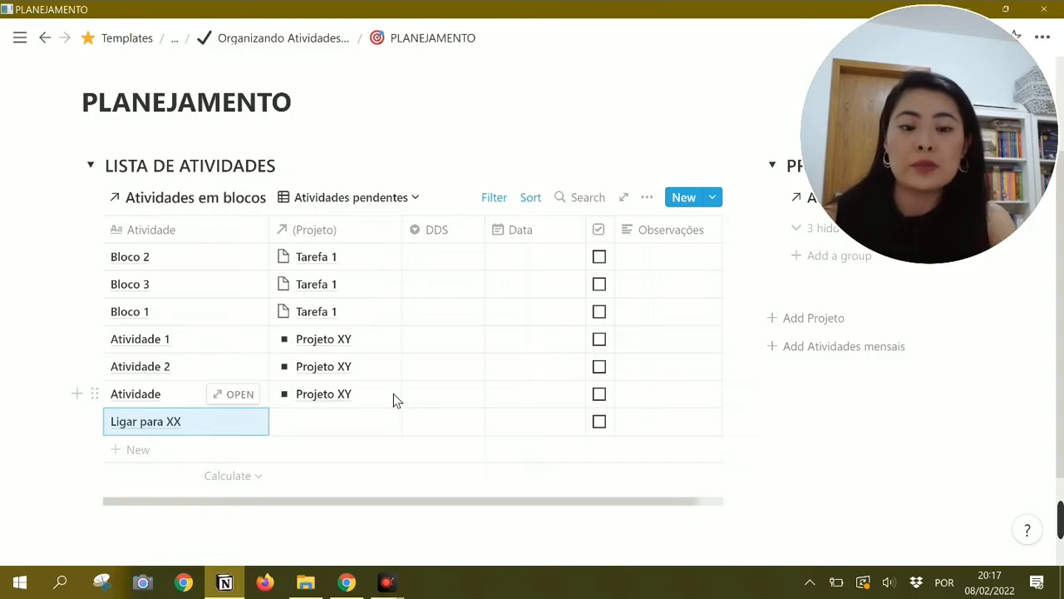
click(415, 199)
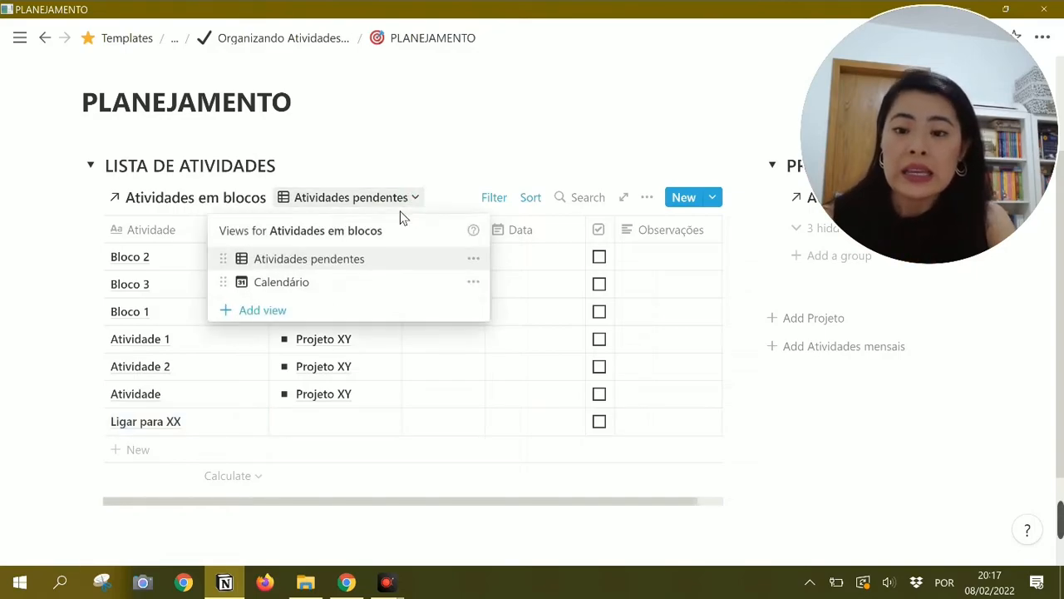
click(336, 284)
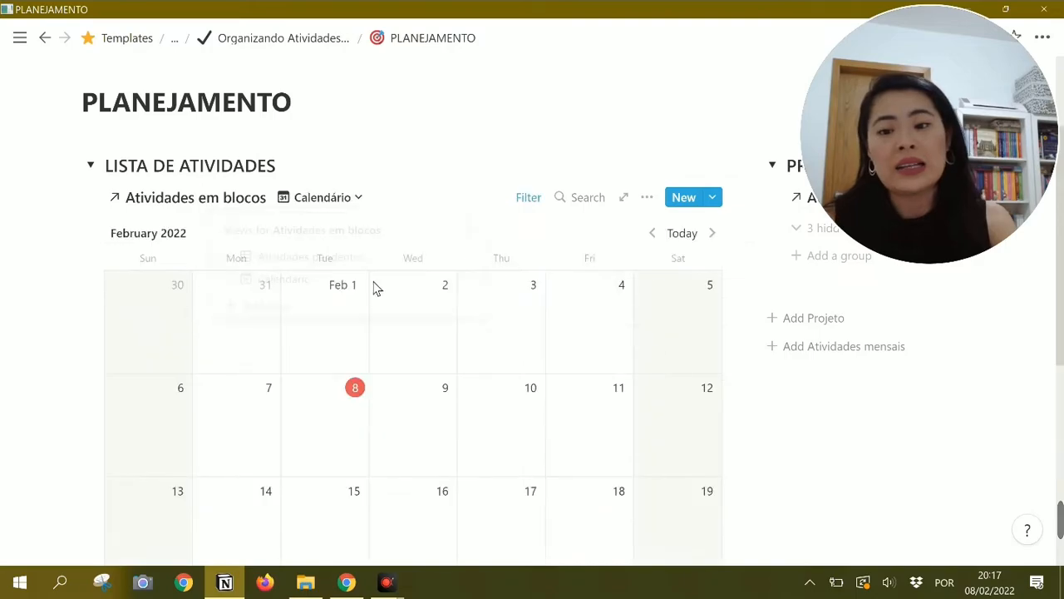
scroll(425, 464, down, 3)
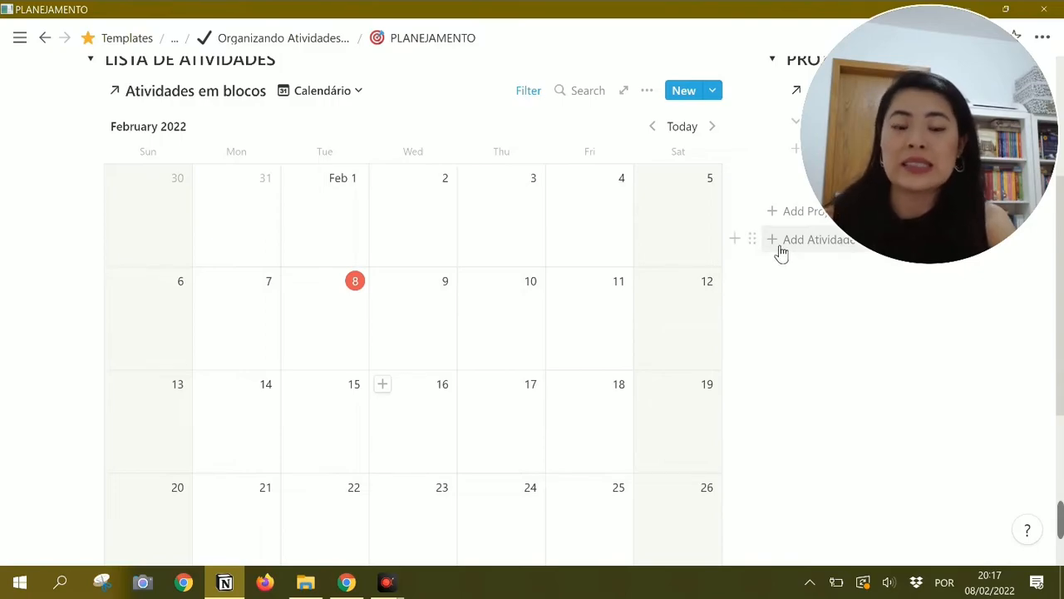
click(350, 93)
click(307, 156)
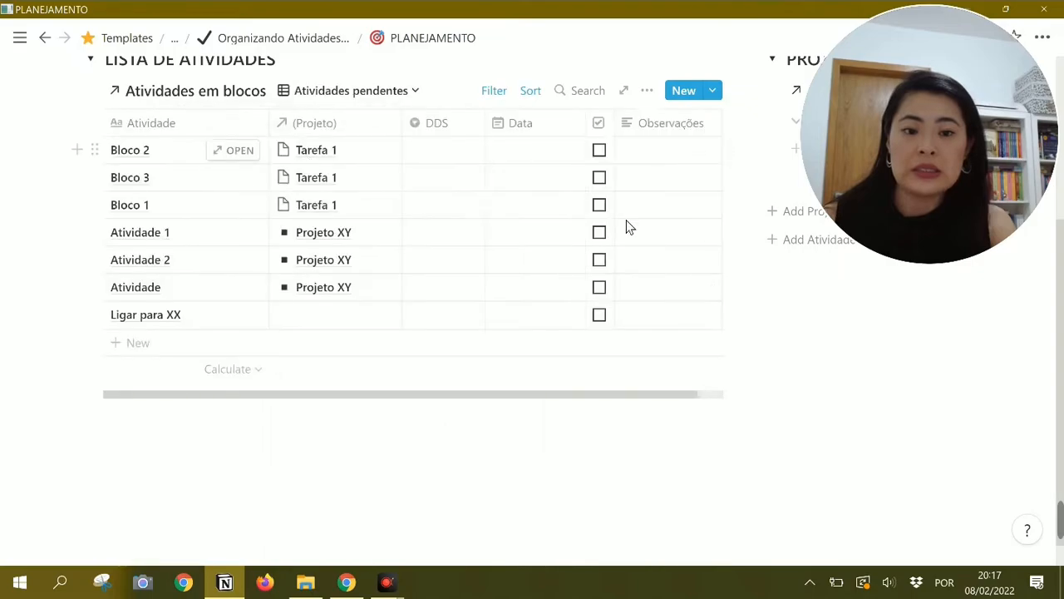
- Generate the monthly activity pages with the Add Atividades mensais template button and return to the PLANEJAMENTO page
click(823, 240)
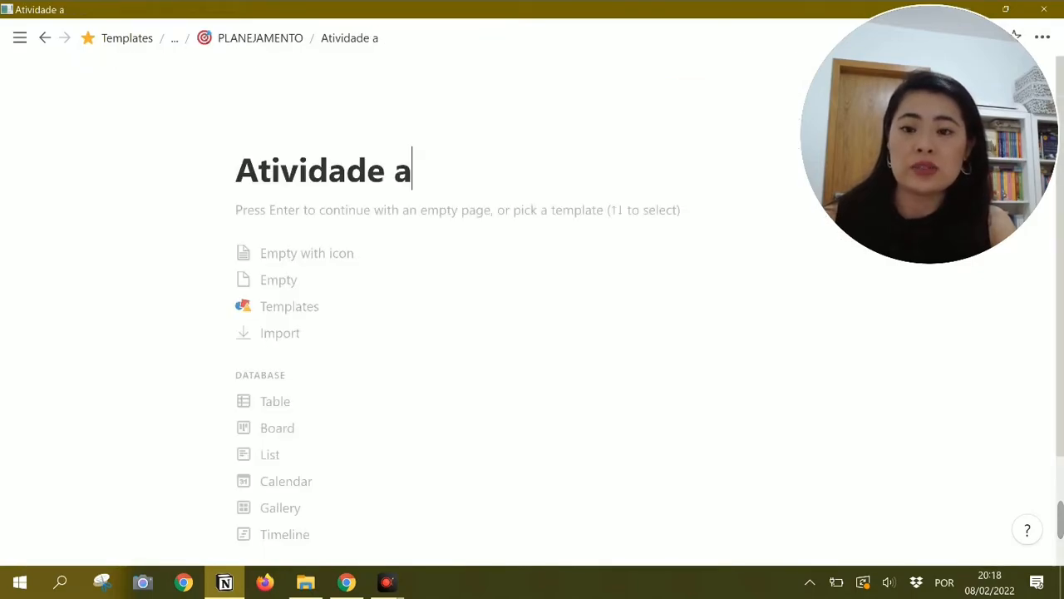
click(50, 39)
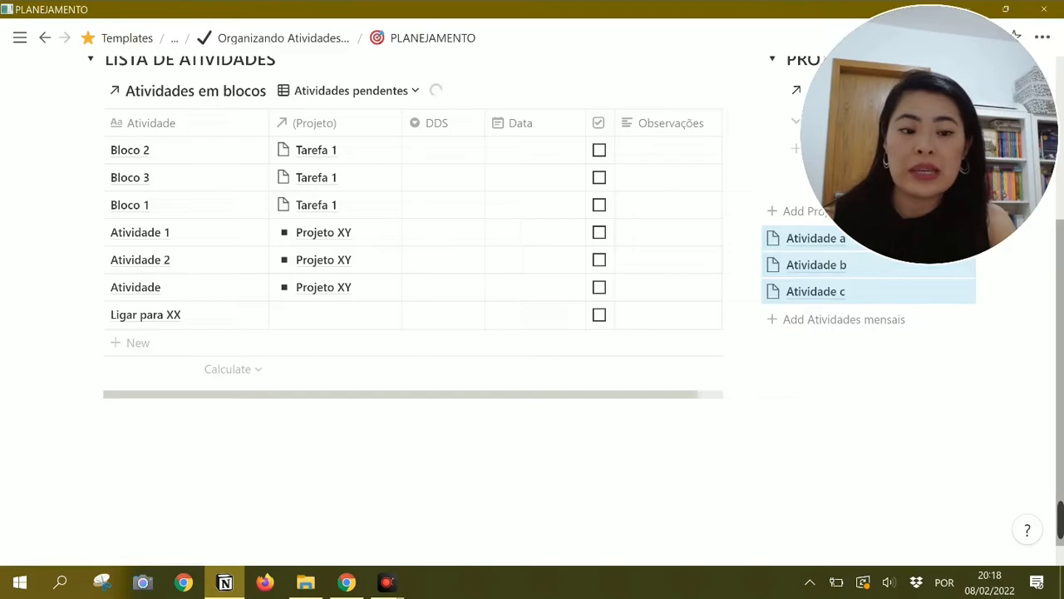
click(820, 346)
- Move the Atividade c page into the end of the LISTA DE ATIVIDADES table and keep the existing sorting
scroll(820, 346, up, 1)
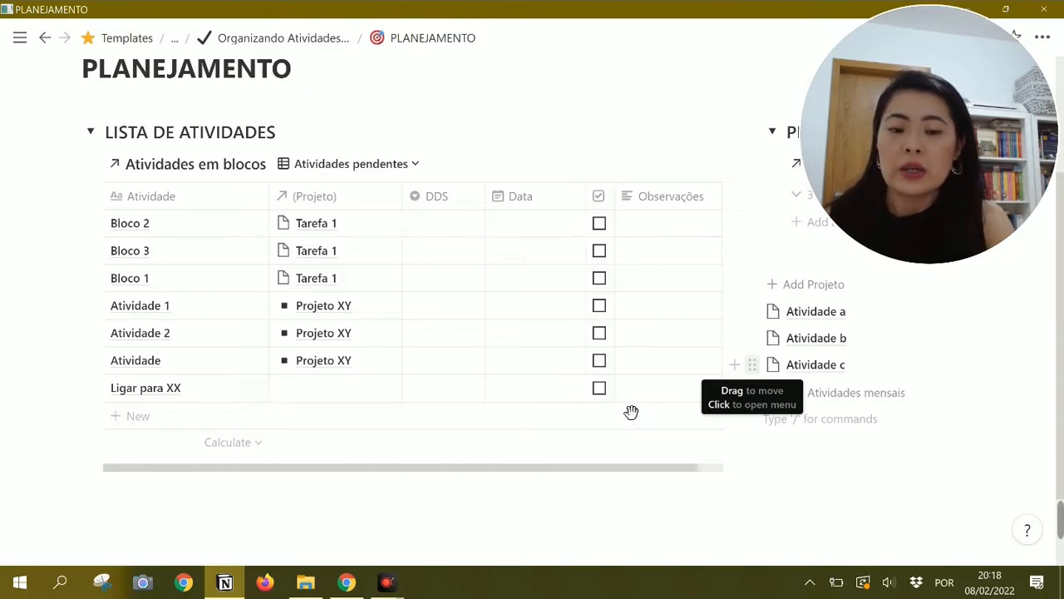
drag(628, 411, 621, 403)
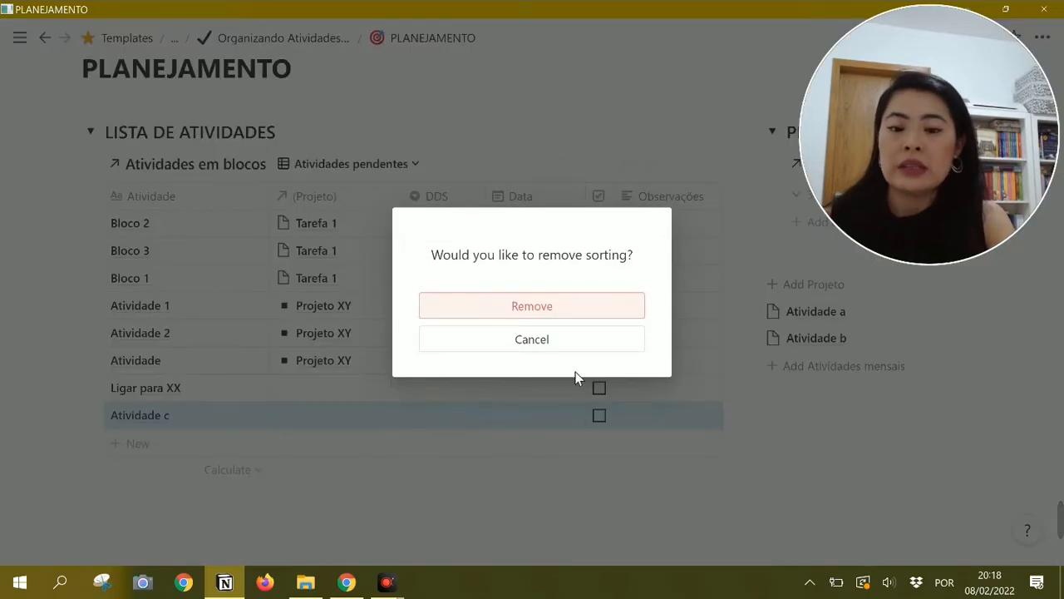
click(562, 348)
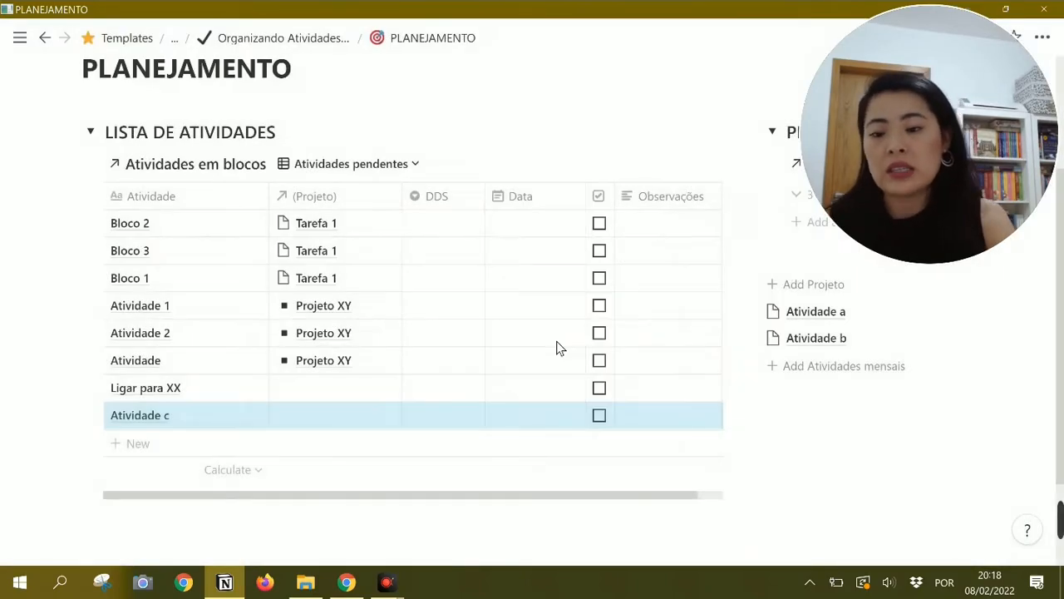
- Switch the activity list to the Calendário view and place Atividade b on February 10 and Atividade a on February 11
click(416, 165)
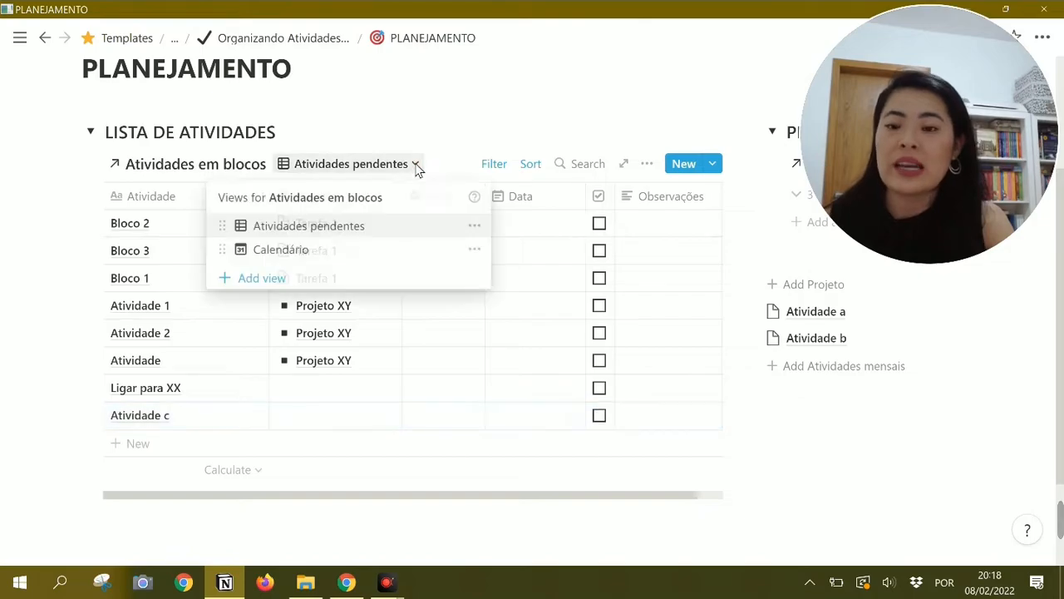
click(384, 251)
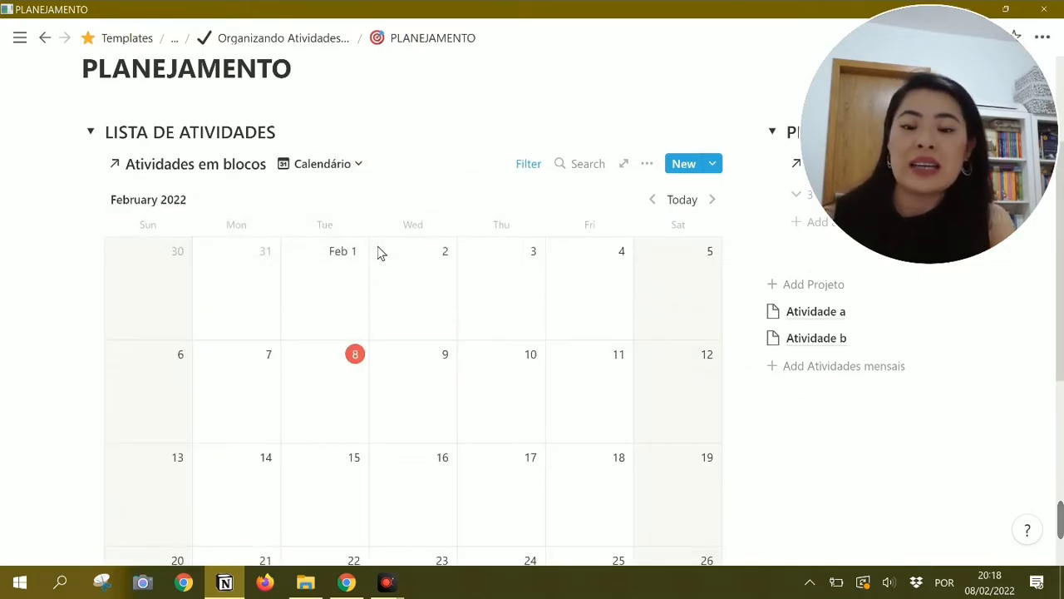
scroll(387, 351, down, 1)
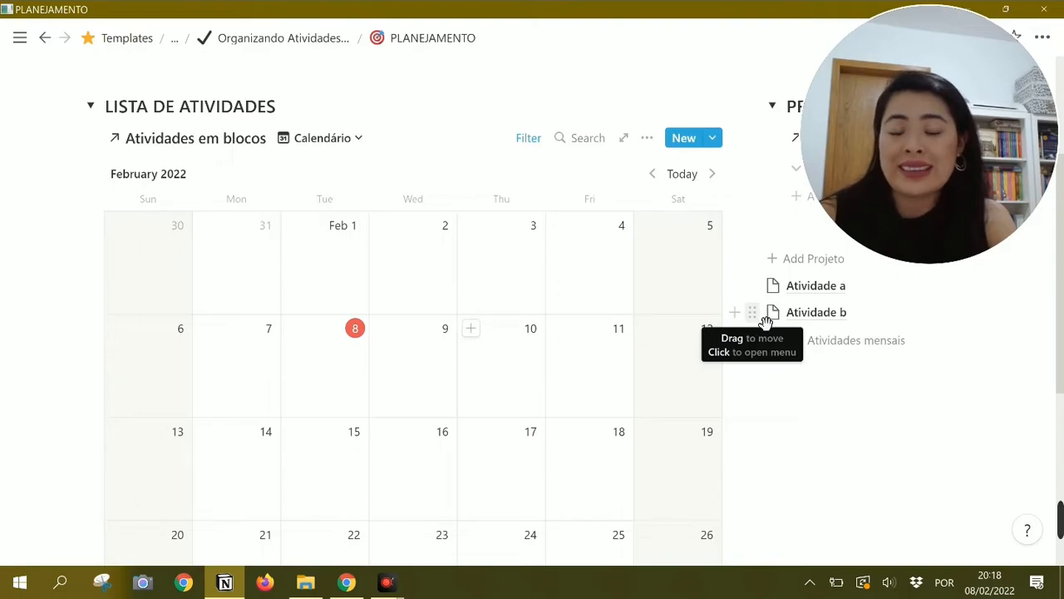
drag(764, 317, 517, 358)
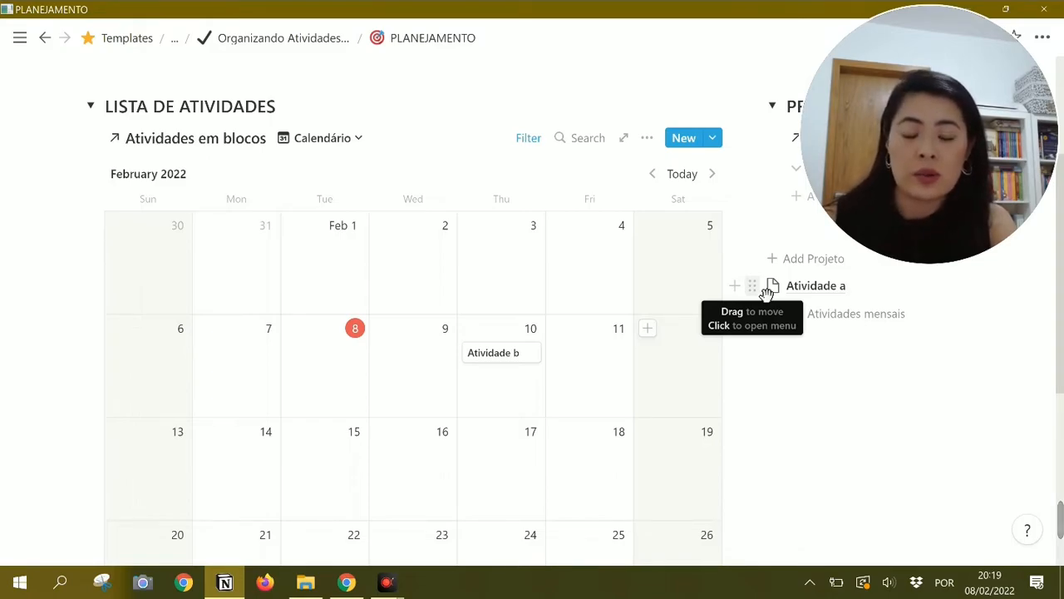
drag(766, 288, 584, 349)
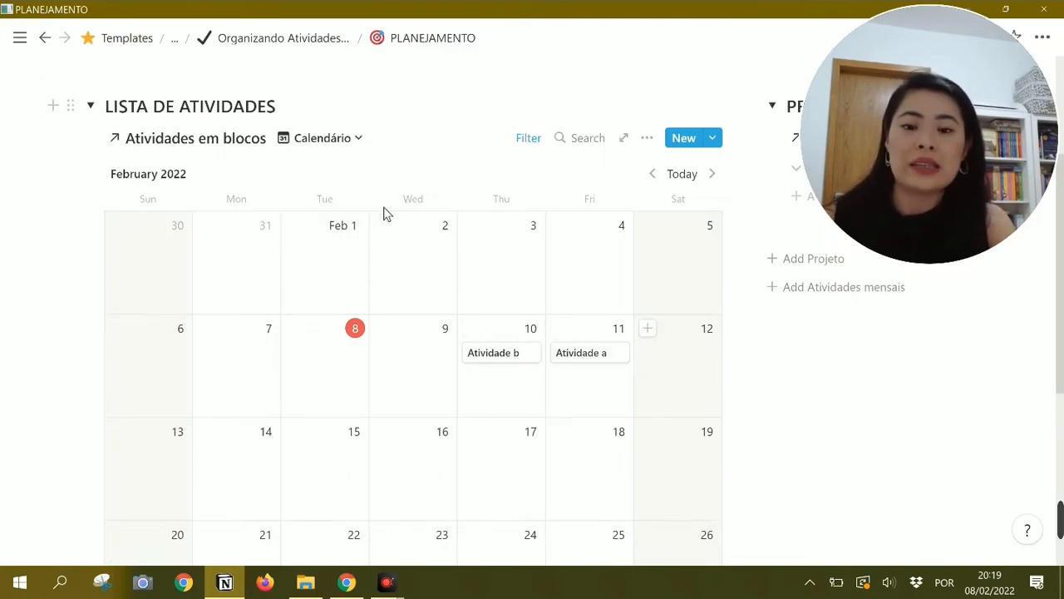
- Switch the activity list back to the Atividades pendentes view and go to the Organizando Atividades no Notion page
click(353, 148)
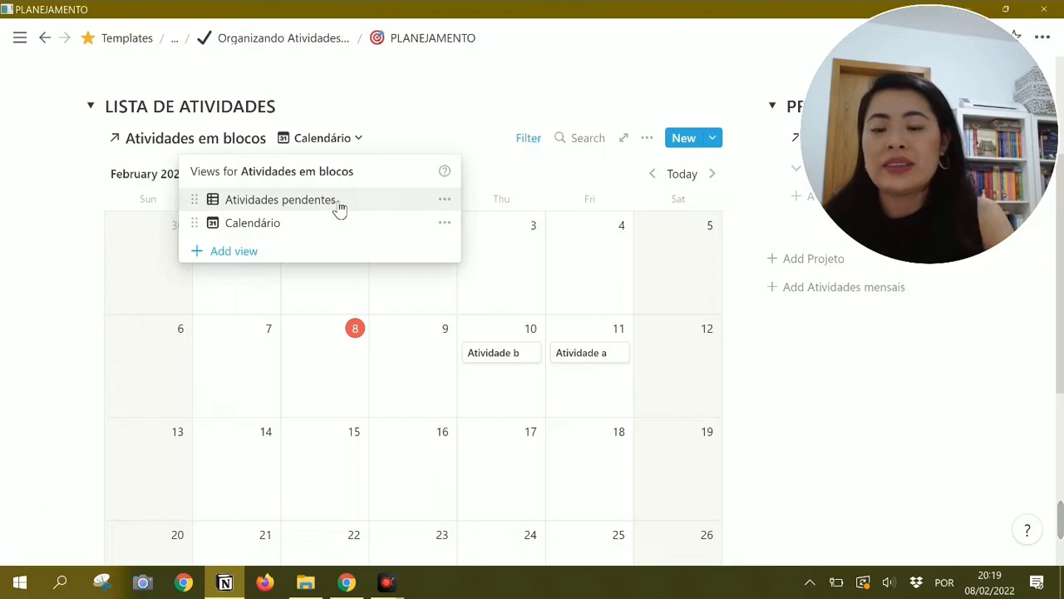
click(336, 205)
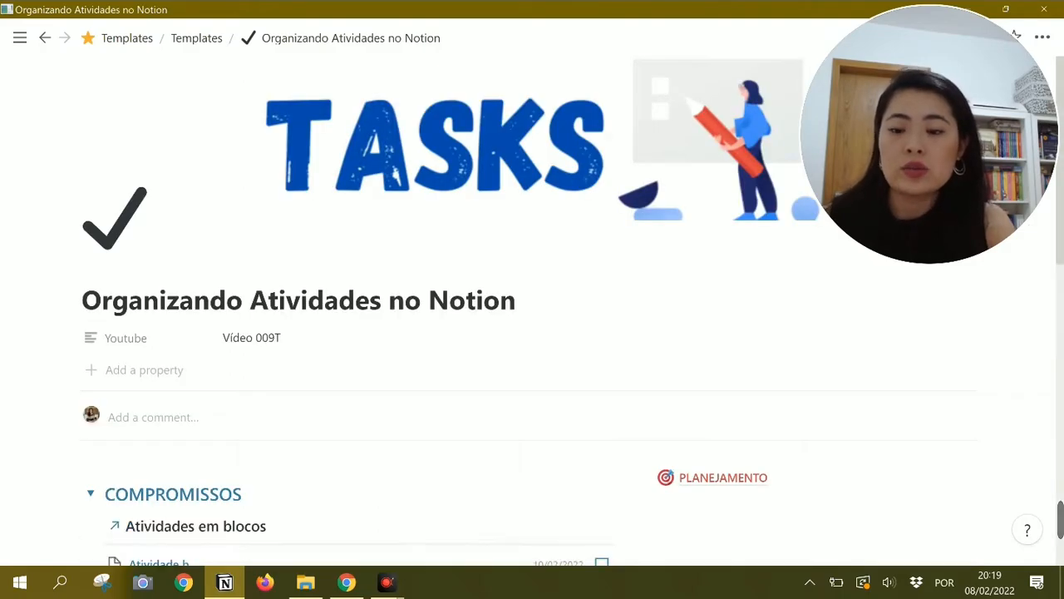
- Review the dated activities under COMPROMISSOS and the ATIVIDADES DA SEMANA board, and reopen the PLANEJAMENTO page
scroll(532, 333, down, 2)
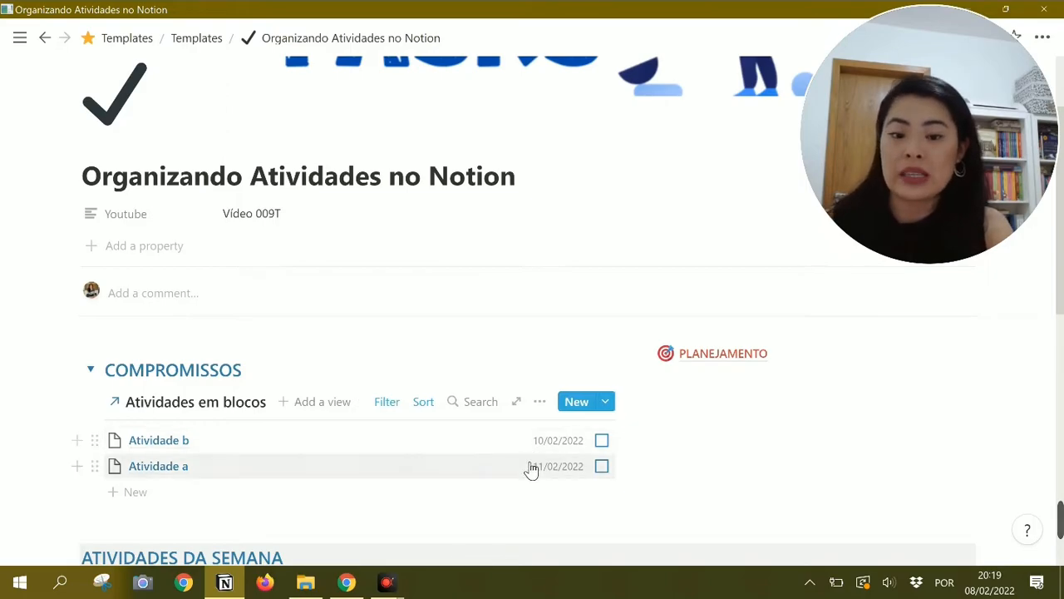
scroll(531, 472, down, 2)
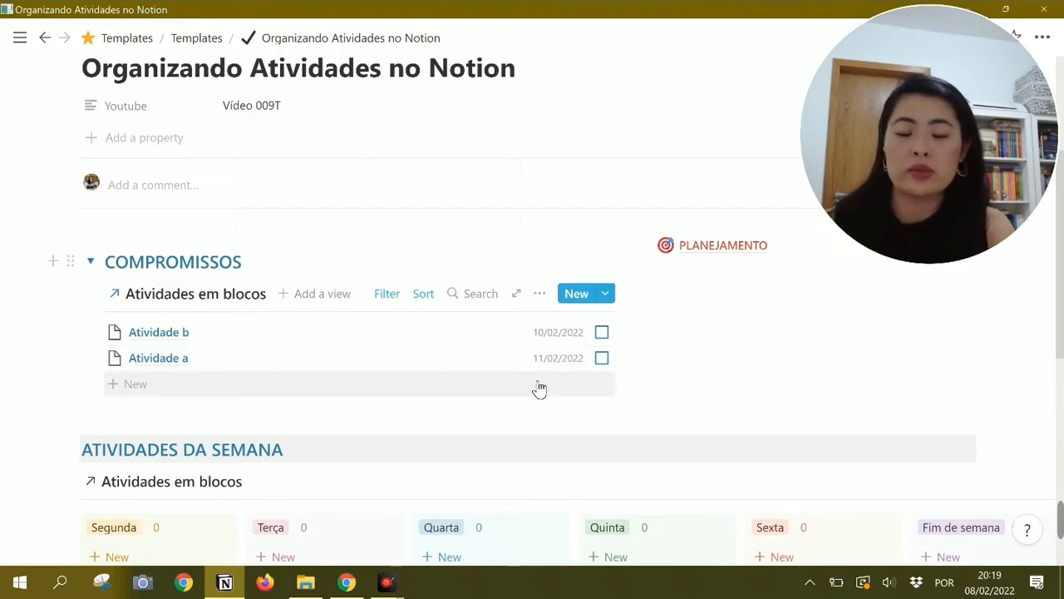
scroll(354, 458, down, 1)
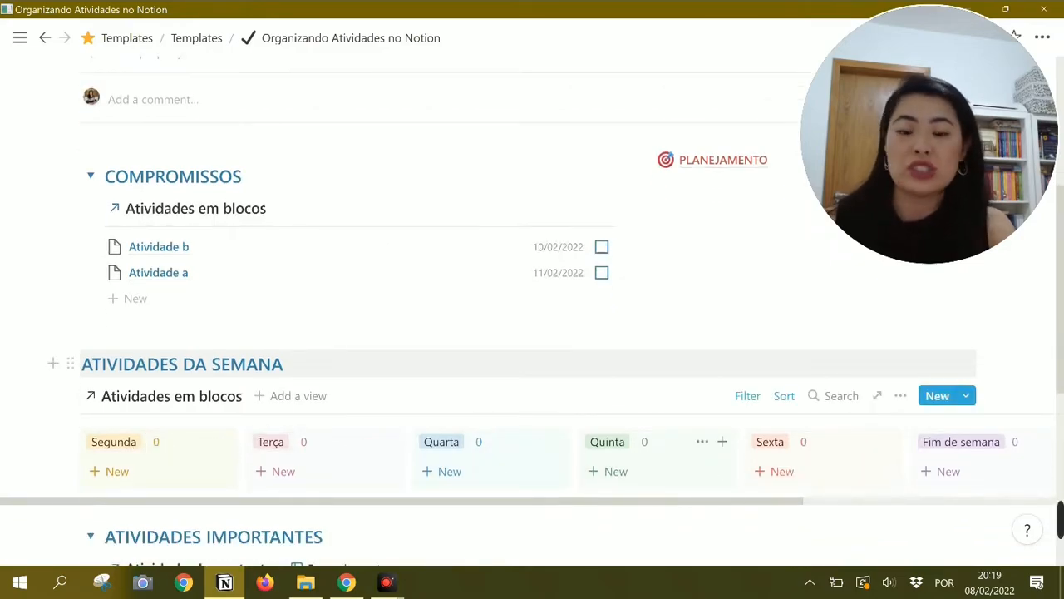
click(718, 160)
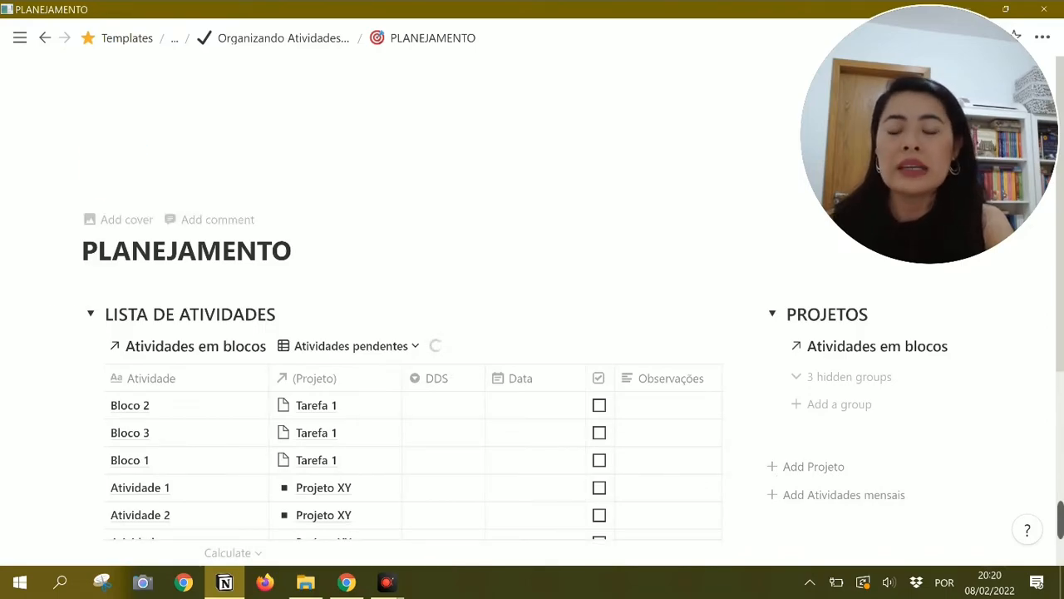
scroll(308, 315, down, 3)
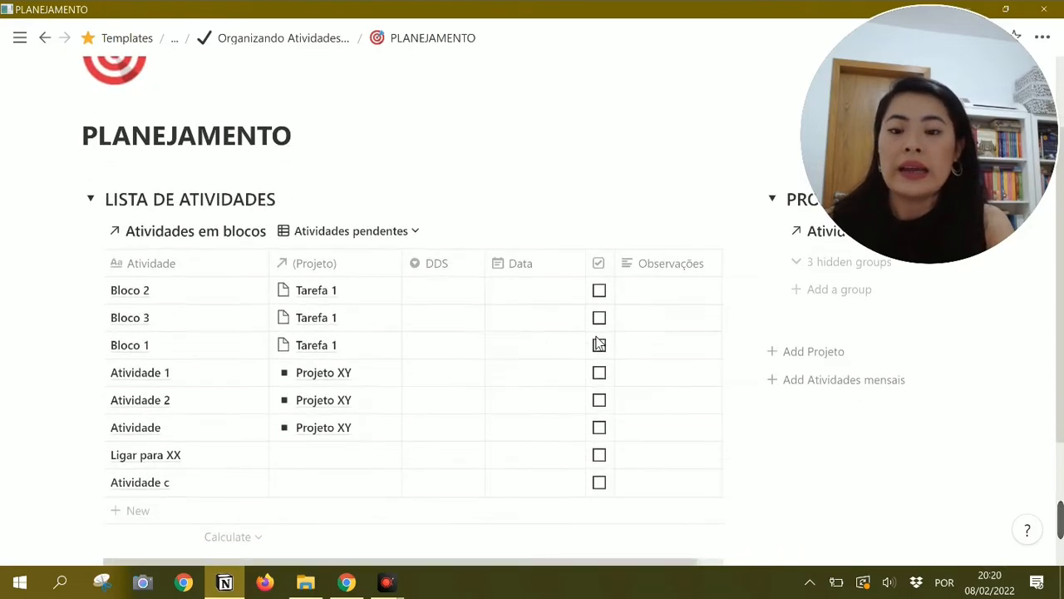
- Expand the hidden groups under PROJETOS and widen that column enough to expose the Prioridade property beside the activity names
scroll(599, 344, right, 2)
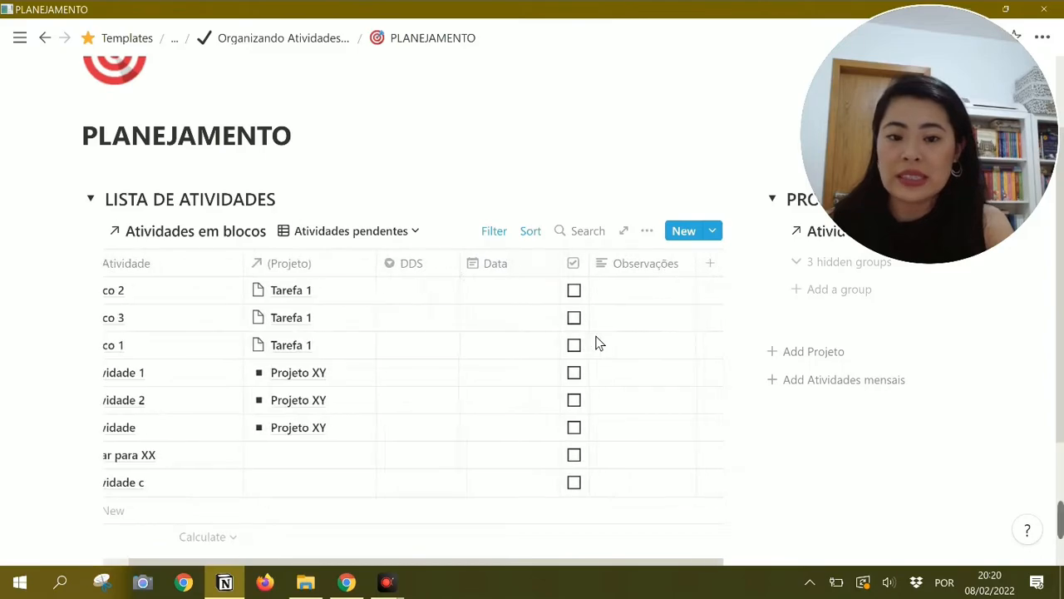
scroll(599, 343, left, 2)
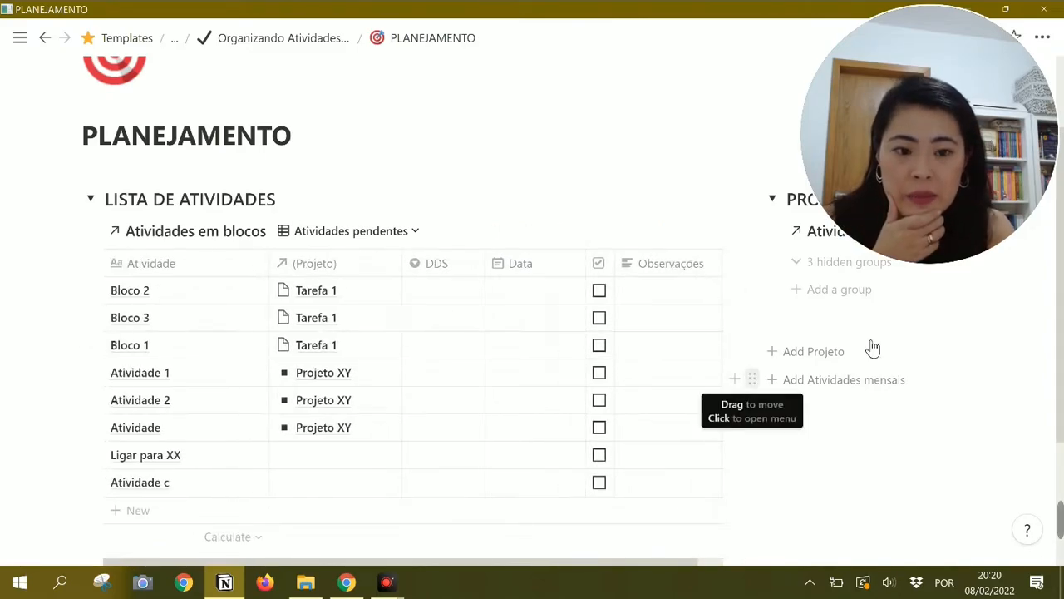
scroll(884, 348, up, 1)
scroll(885, 348, up, 1)
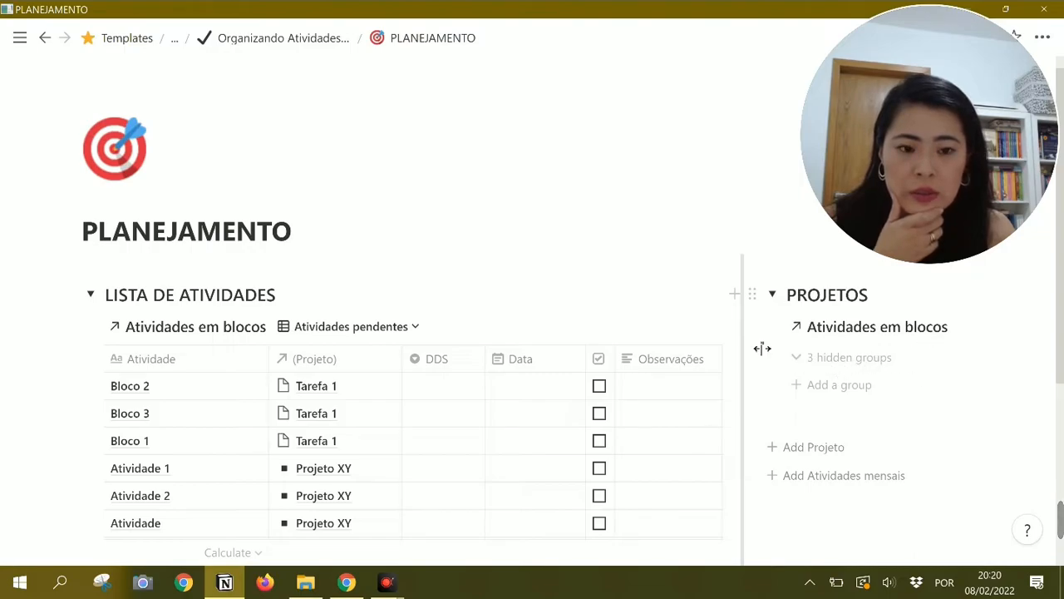
click(888, 370)
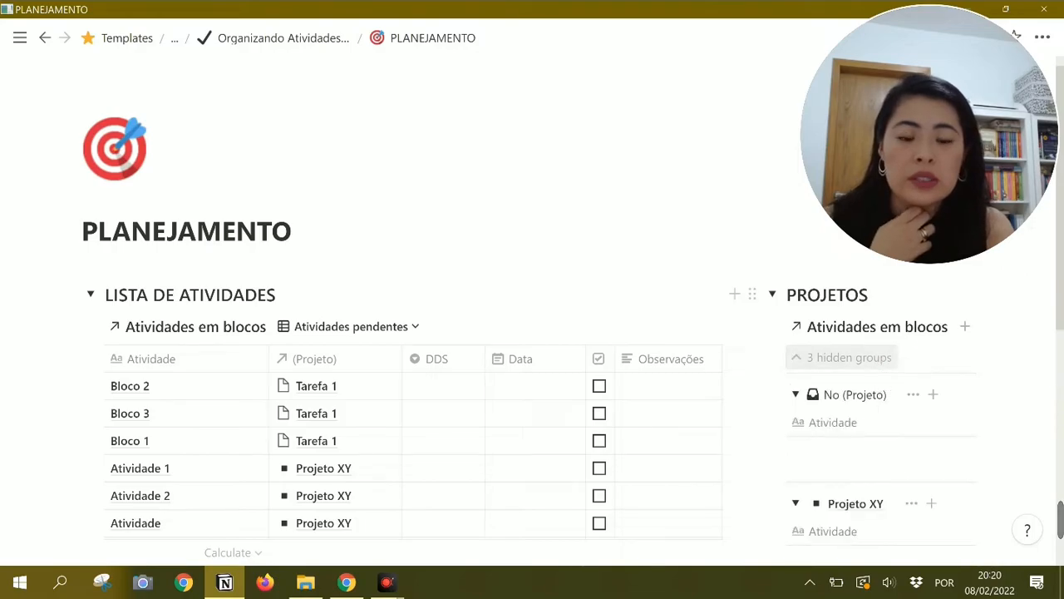
scroll(860, 426, down, 1)
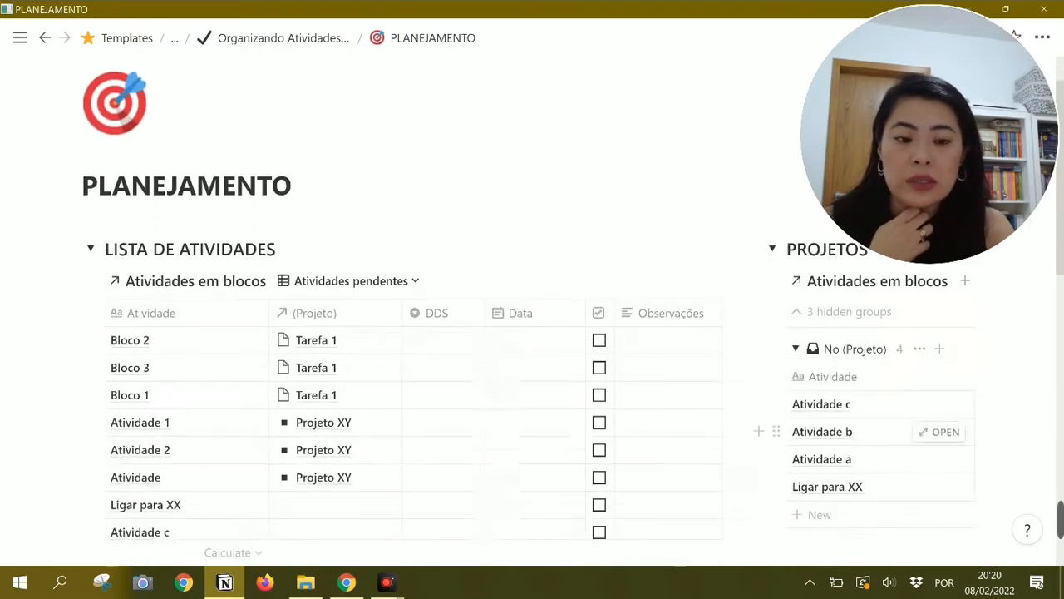
drag(744, 429, 713, 429)
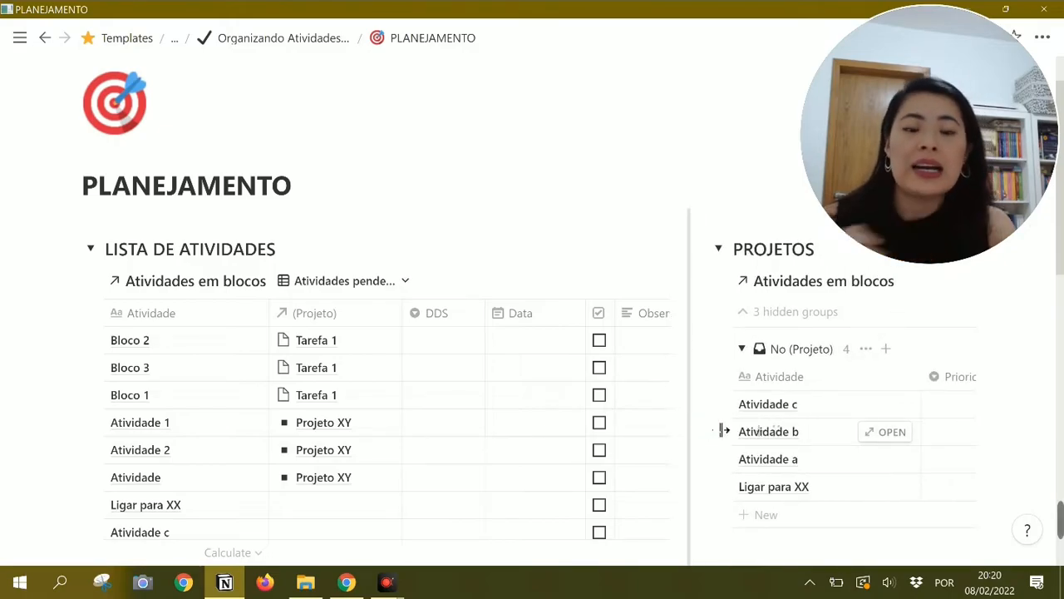
- In the No (Projeto) group, set the priority of Atividade c to !!!, Atividade b to !! and Atividade a to !
click(948, 404)
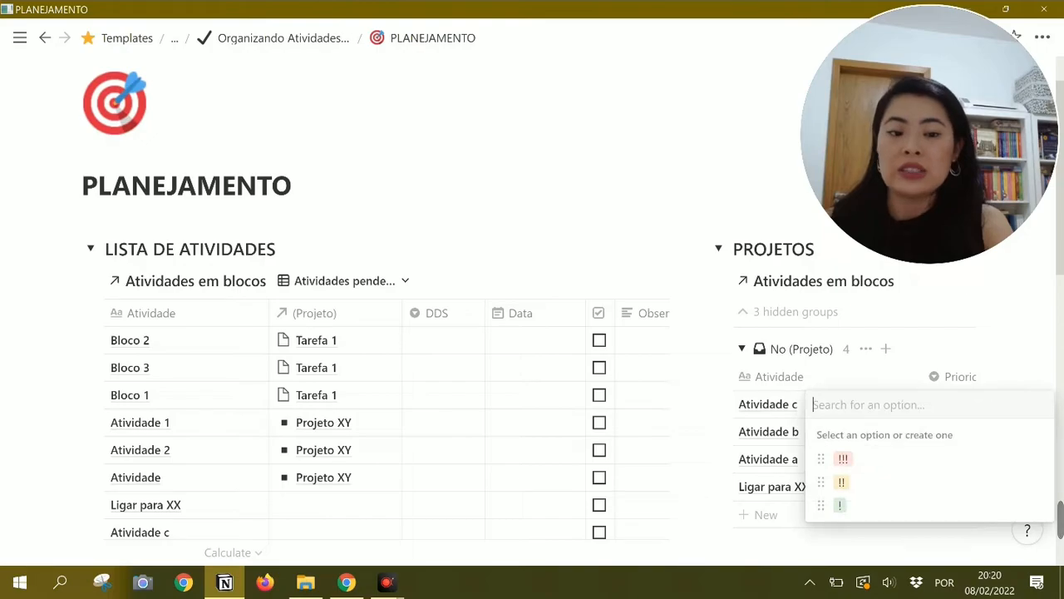
click(912, 463)
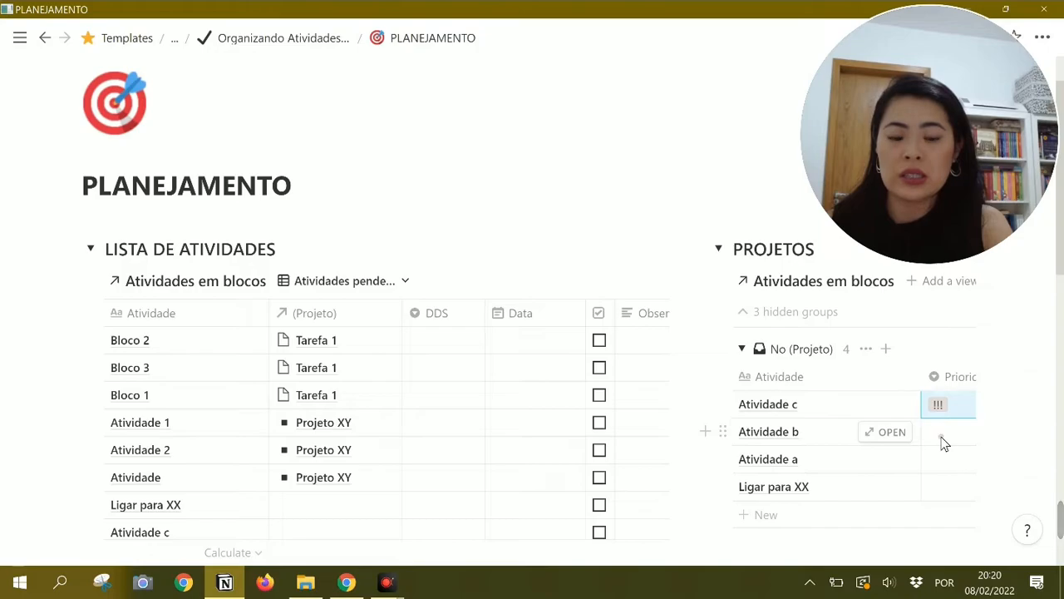
click(941, 439)
click(872, 510)
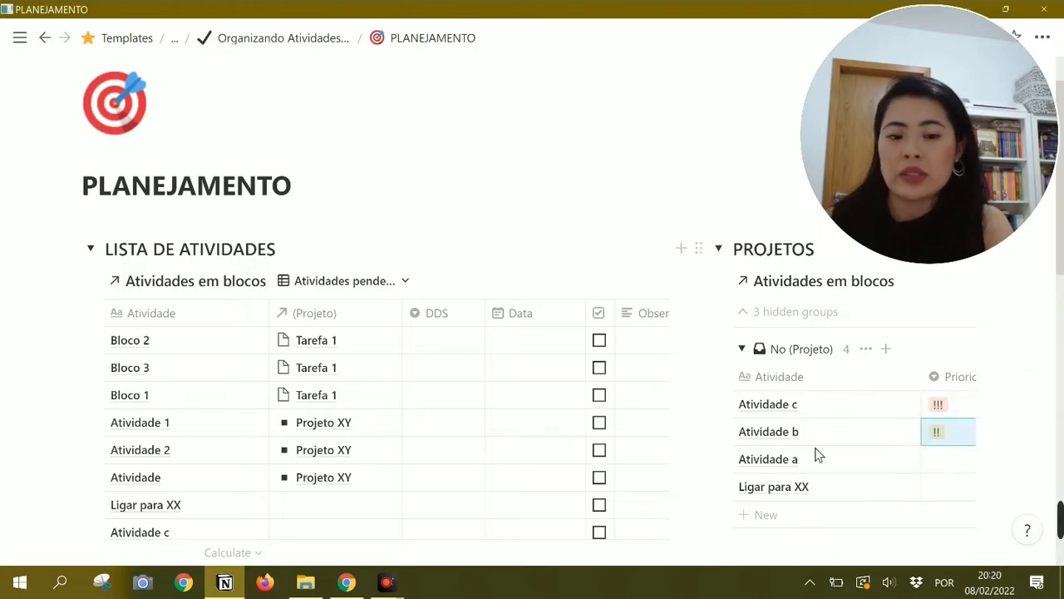
click(816, 453)
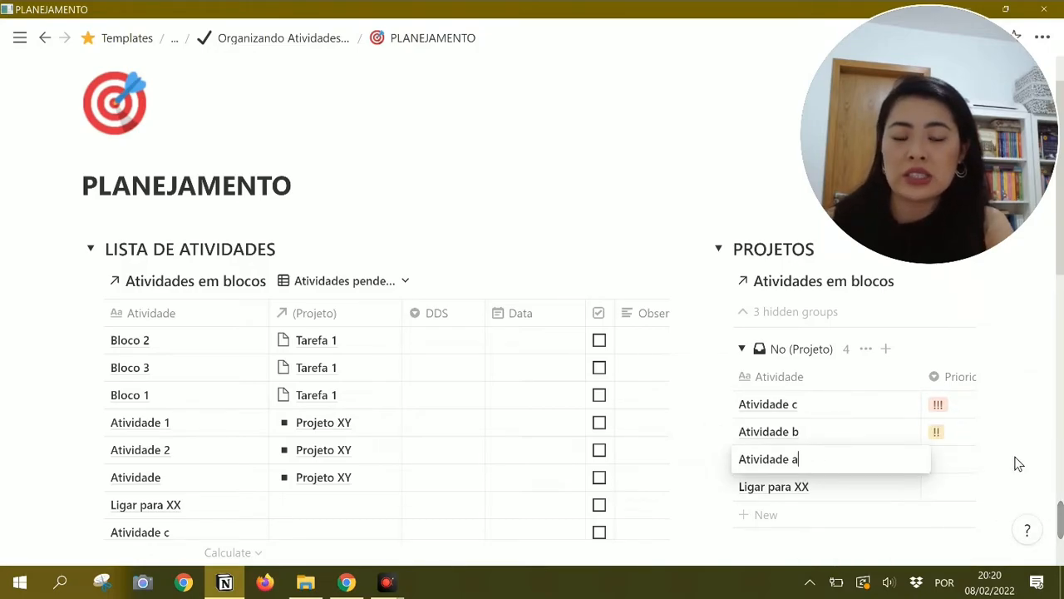
key(Escape)
click(938, 465)
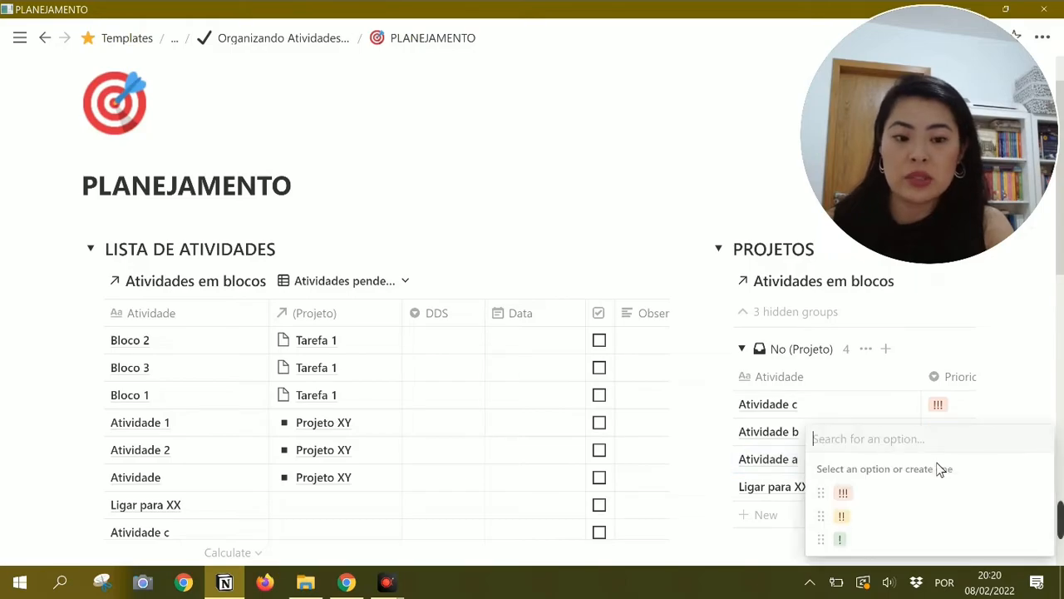
click(867, 545)
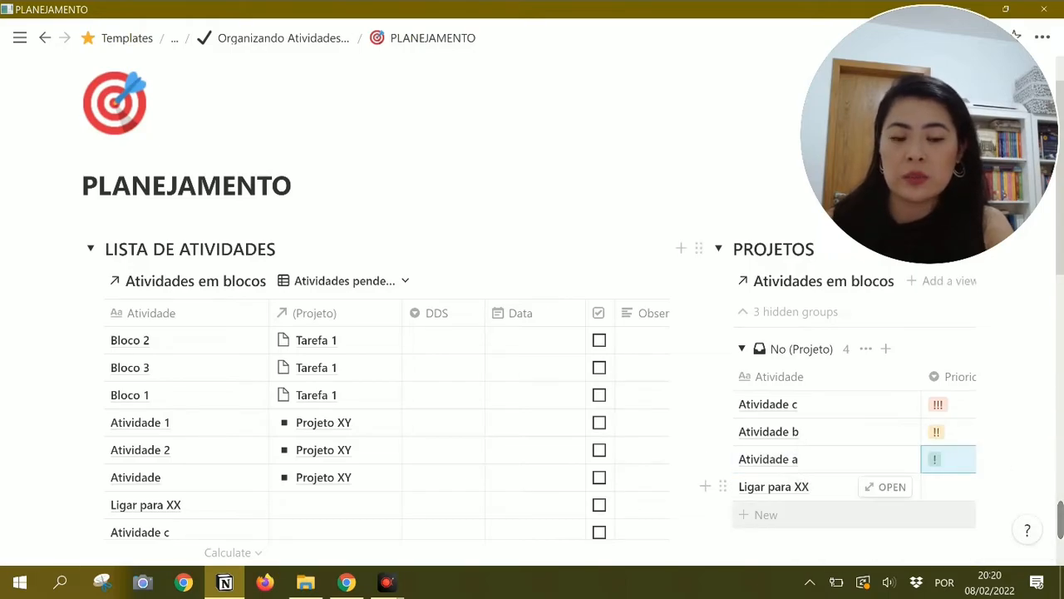
click(1028, 435)
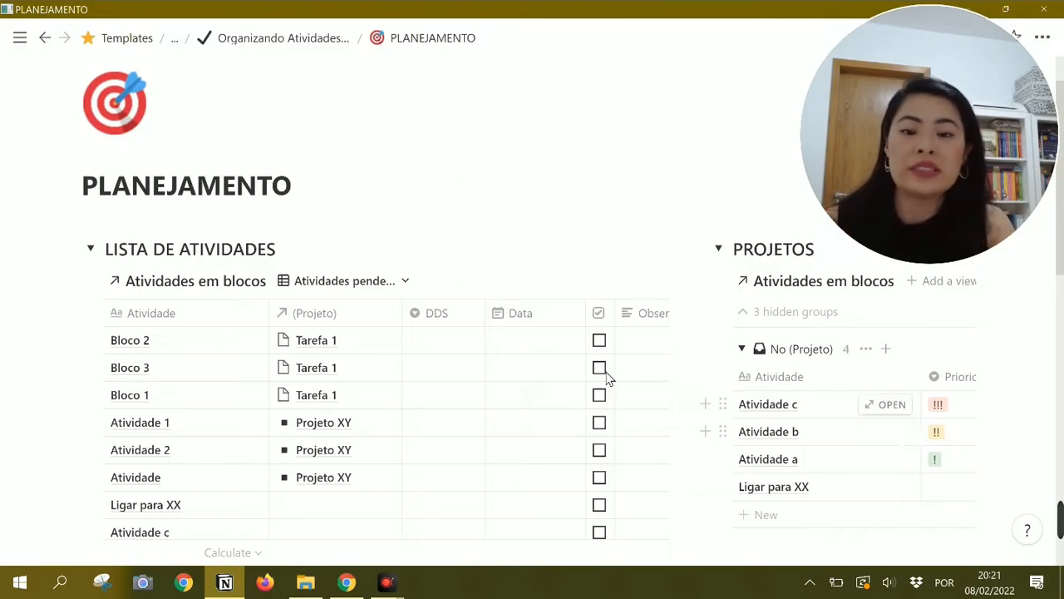
- Change the sort of the Atividades pendentes view in LISTA DE ATIVIDADES from Data to Prioridade, ascending
scroll(638, 386, down, 1)
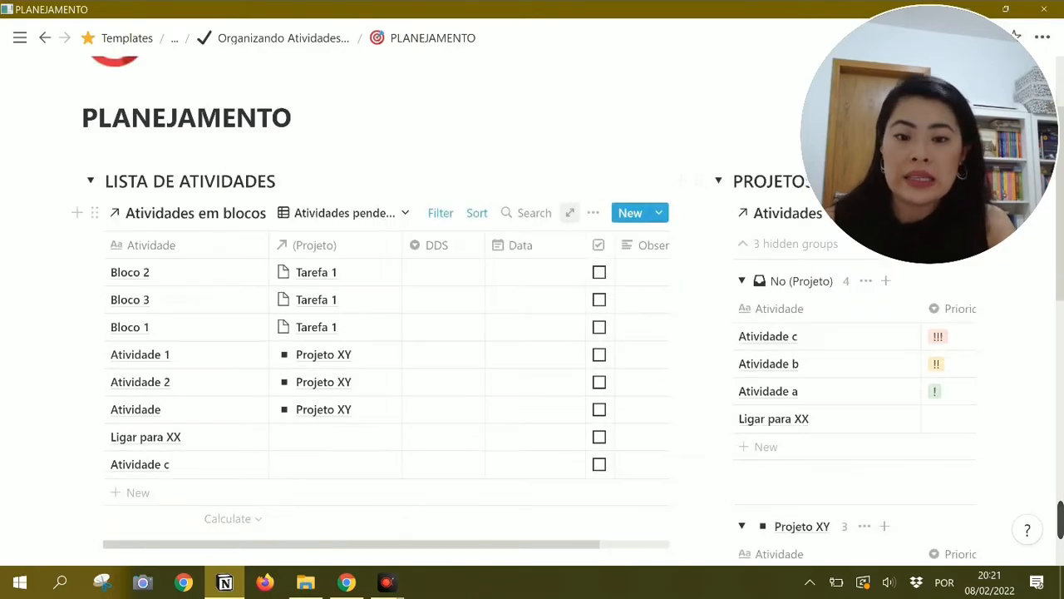
click(482, 218)
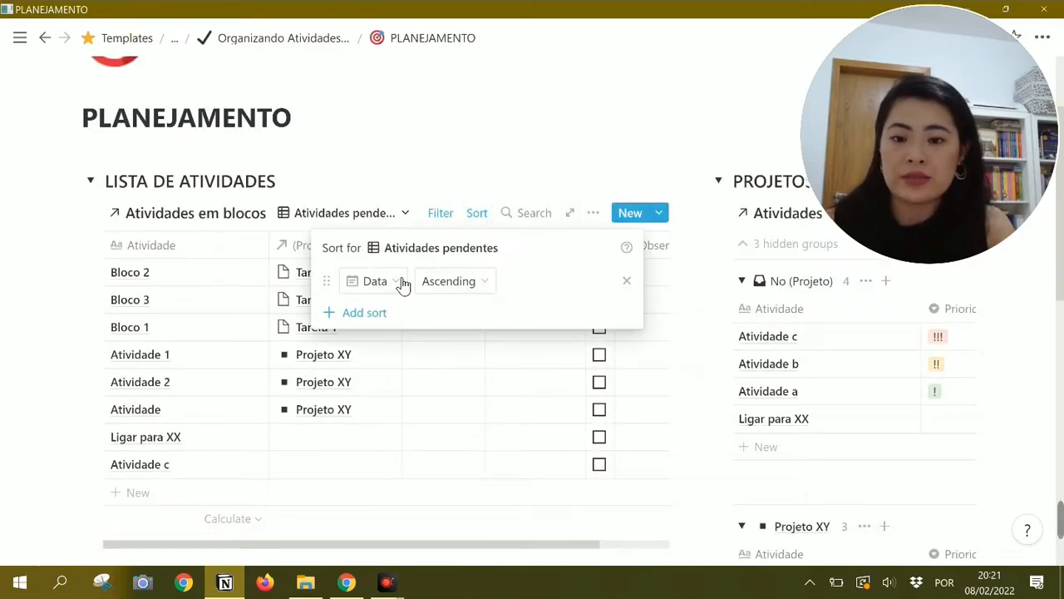
click(398, 283)
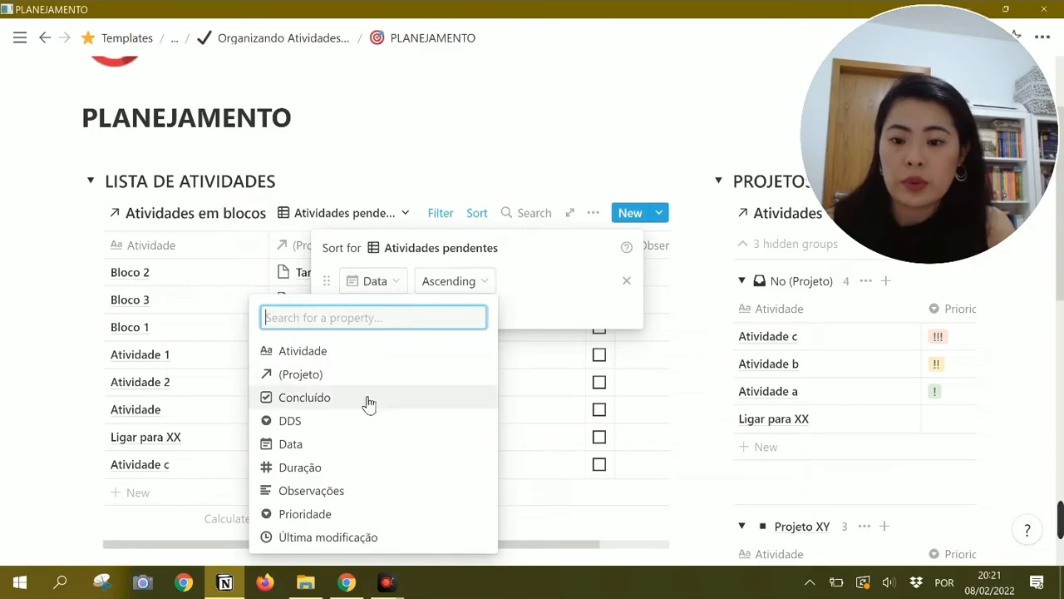
click(321, 512)
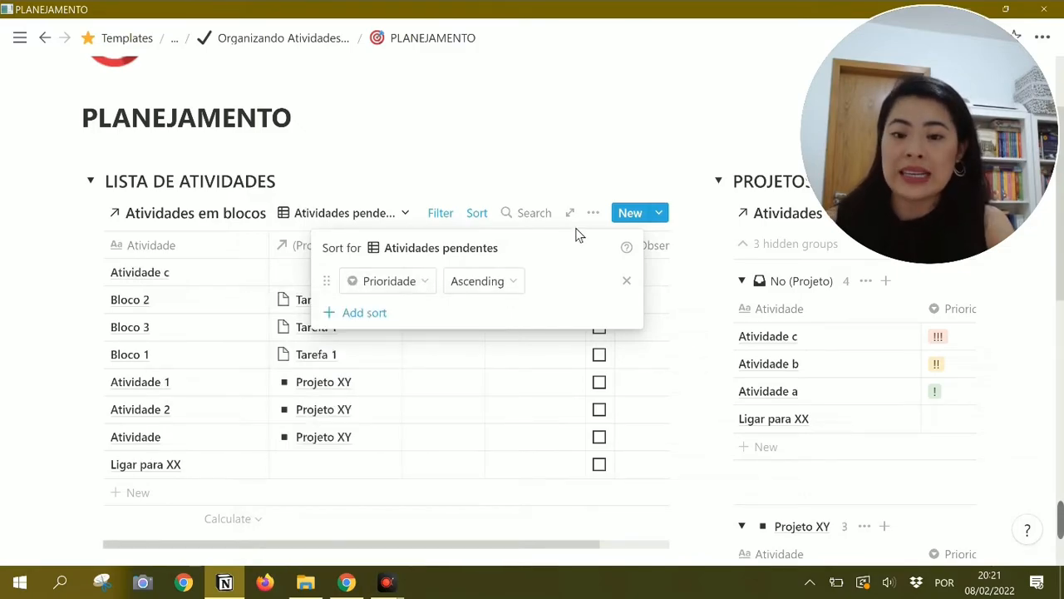
click(587, 147)
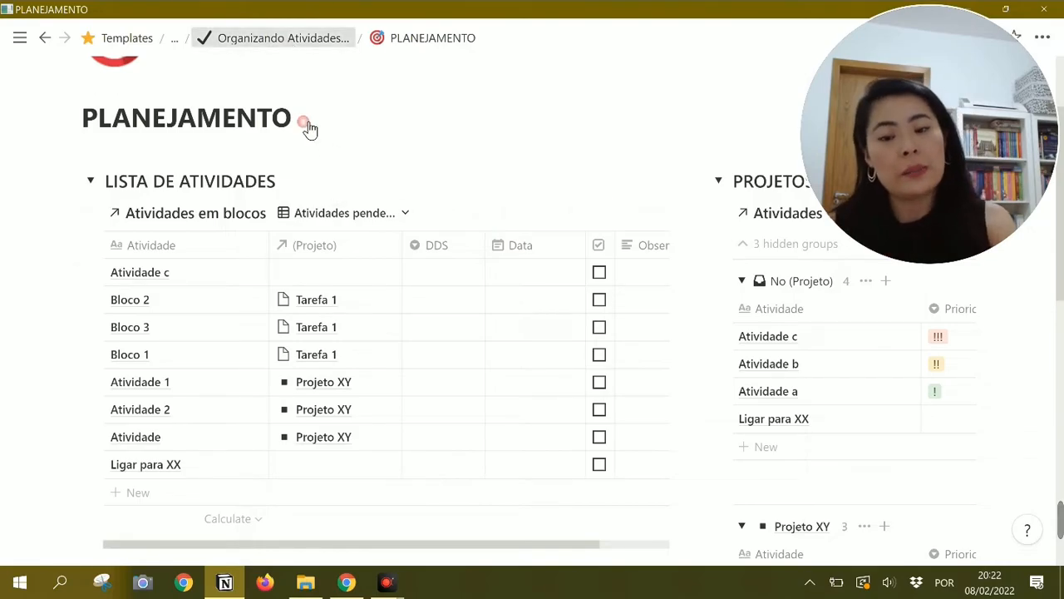
- Check the dates and priorities under COMPROMISSOS on the Organizando Atividades no Notion page, and return to the PLANEJAMENTO page
click(283, 38)
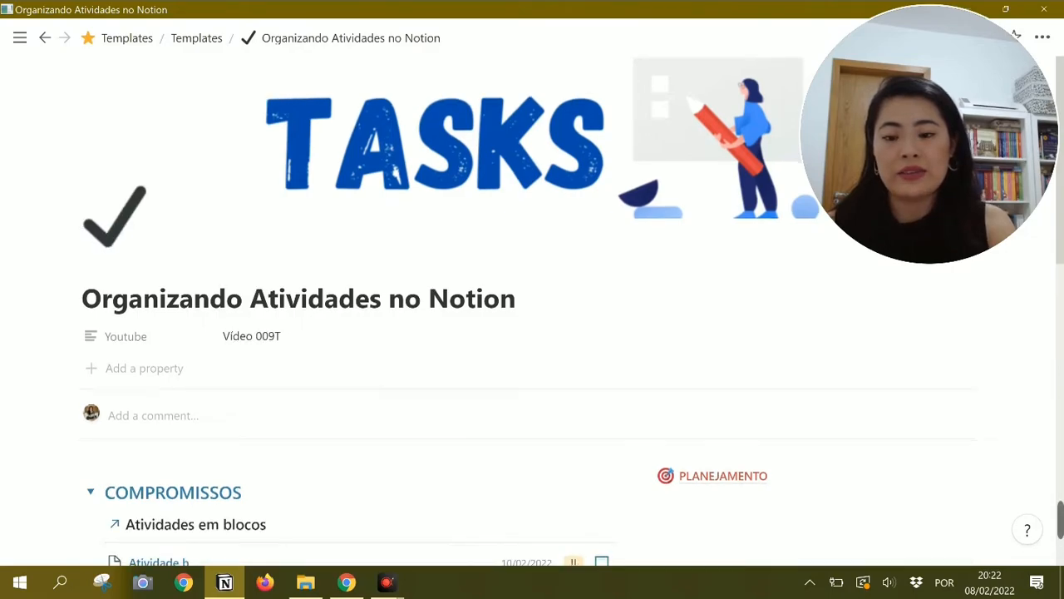
scroll(361, 458, down, 1)
scroll(362, 458, down, 1)
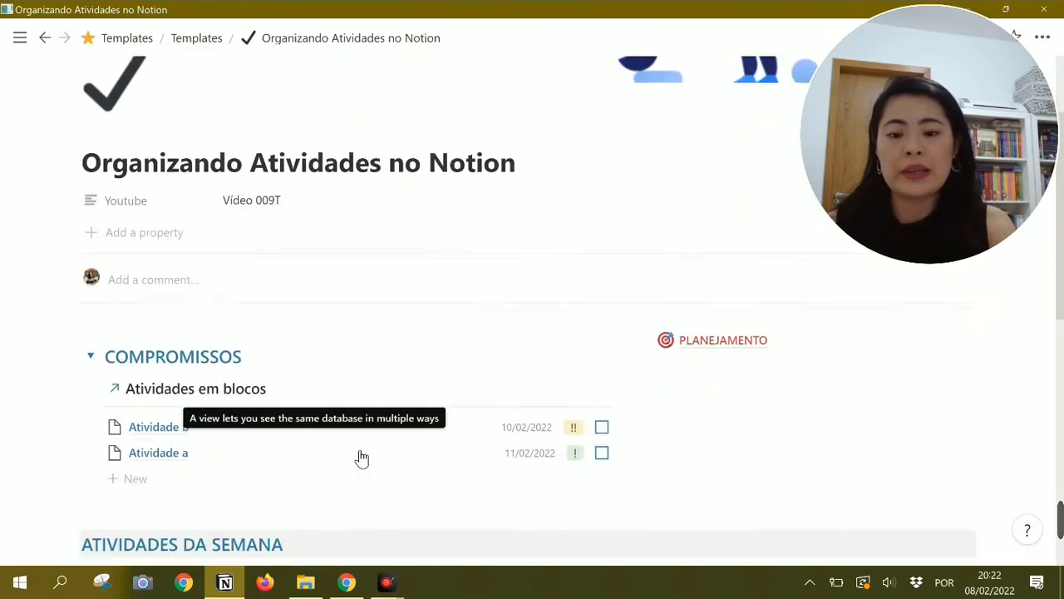
scroll(362, 458, down, 2)
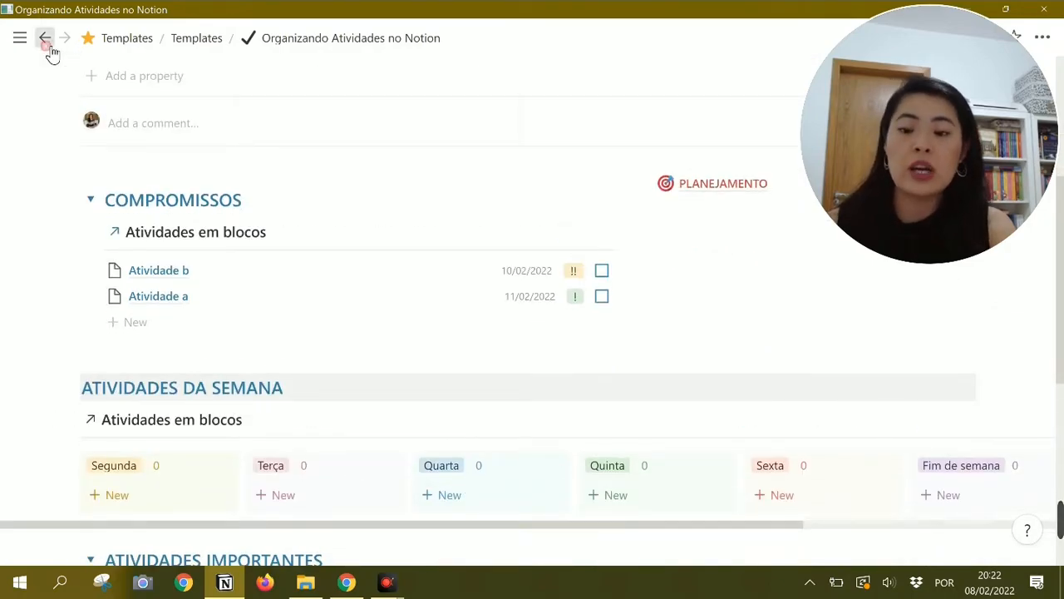
click(717, 183)
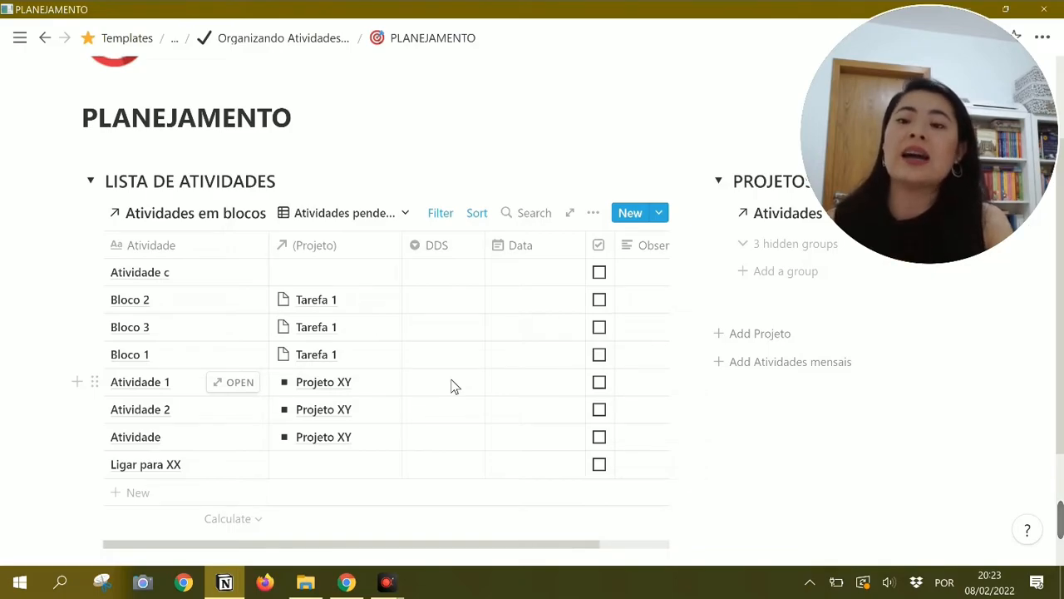
- Assign the DDS weekday Segunda to Bloco 3 and Sexta to Atividade 2 in the LISTA DE ATIVIDADES table
click(443, 331)
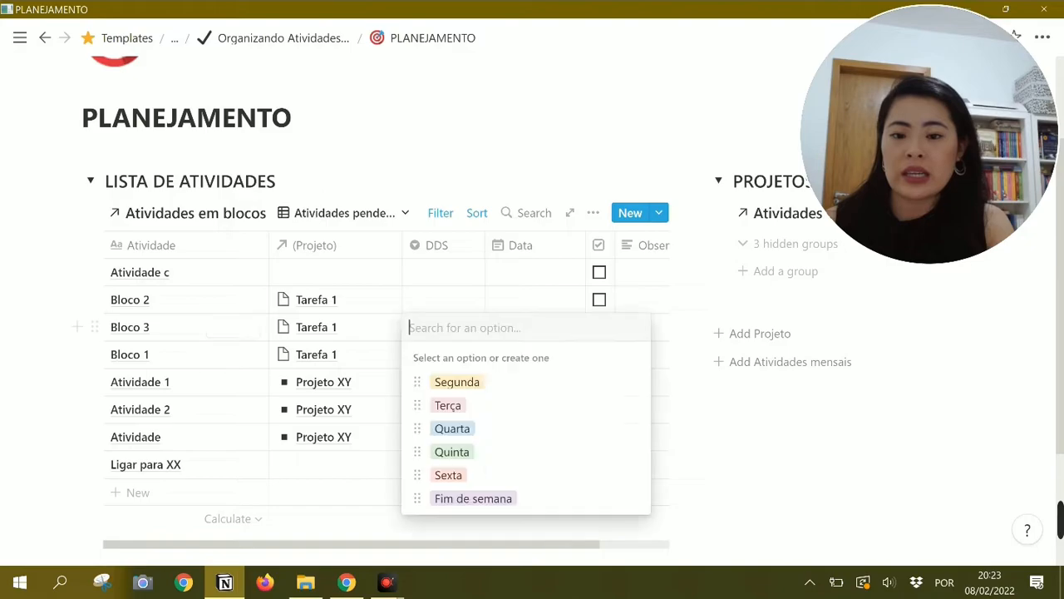
click(452, 384)
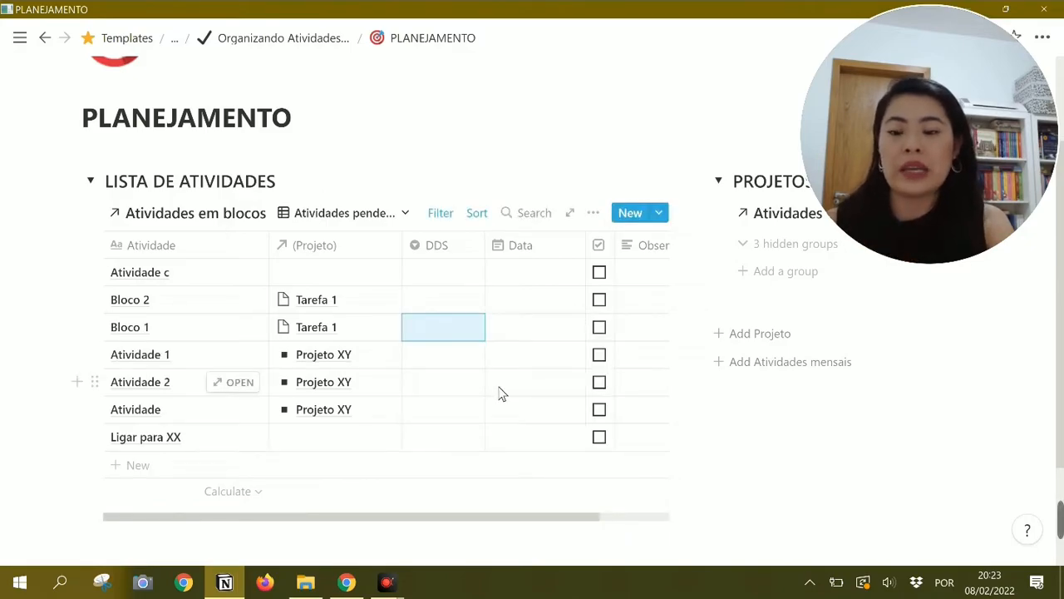
click(444, 383)
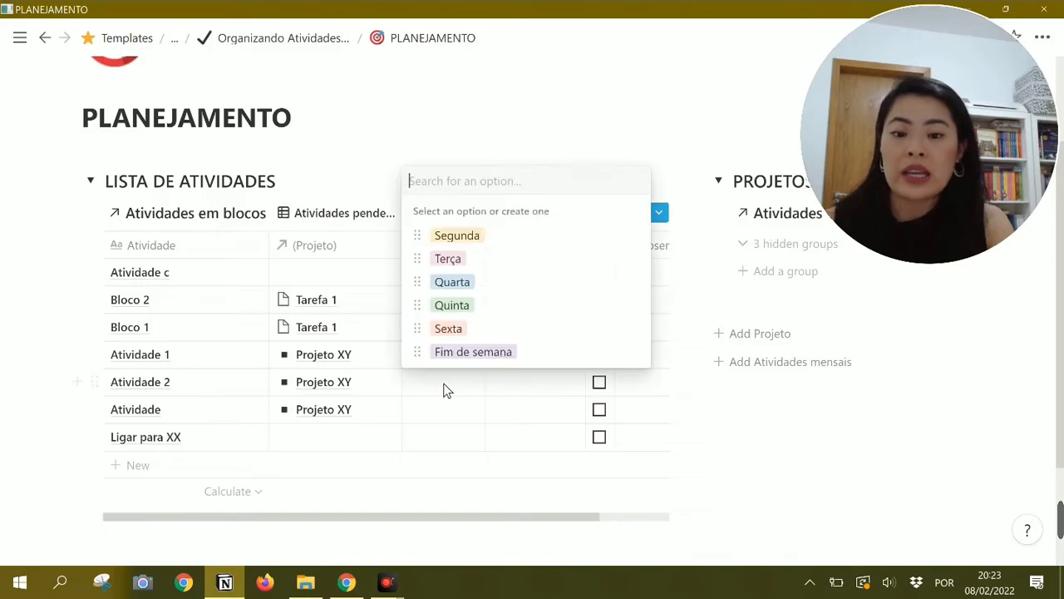
click(471, 335)
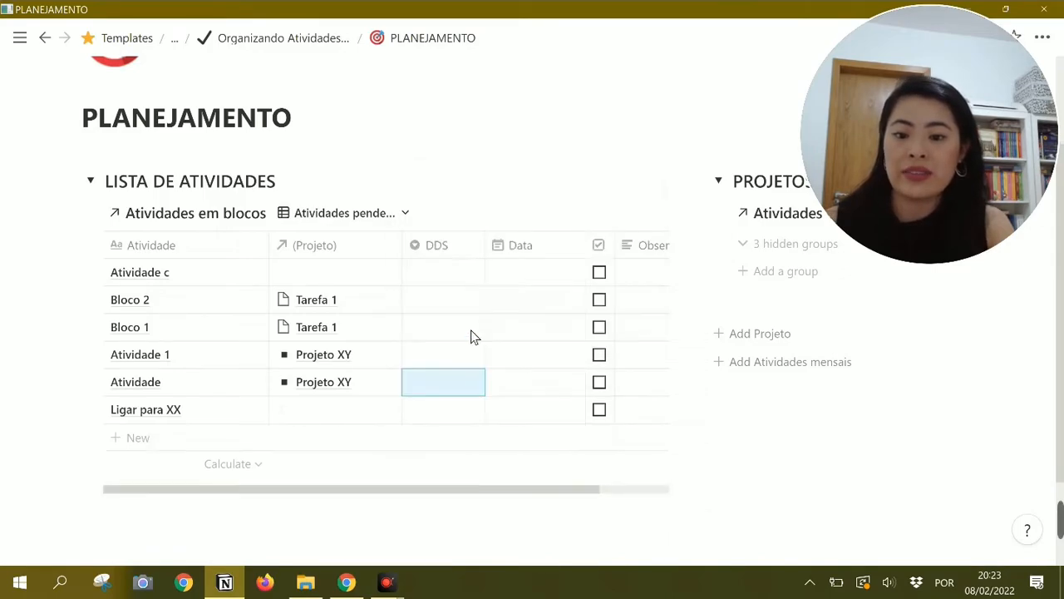
- Assign the DDS value Fim de semana to Atividade 1 and Terça to Bloco 1 in the LISTA DE ATIVIDADES table
click(434, 354)
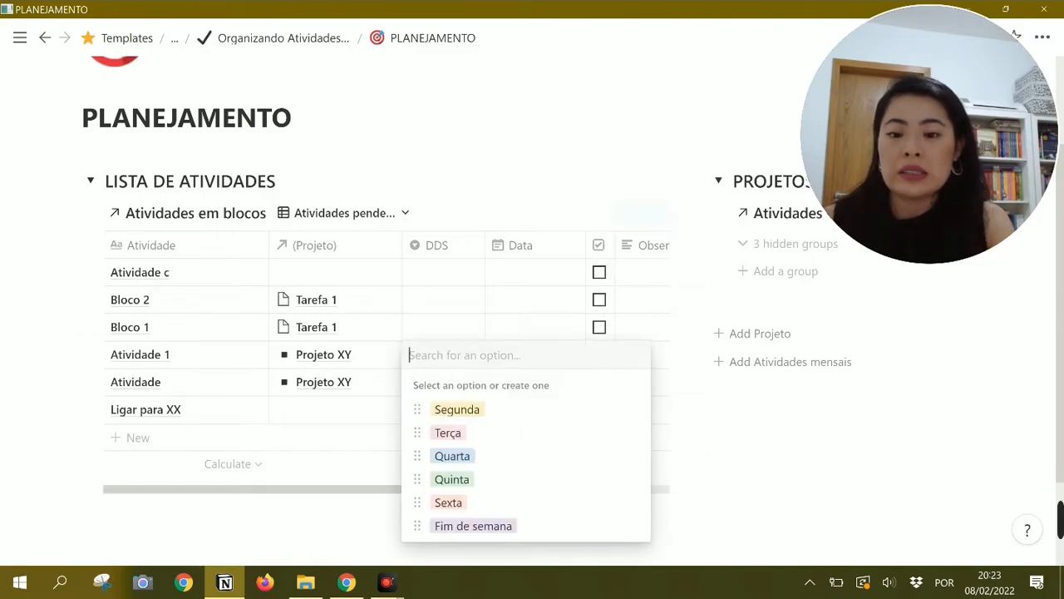
click(488, 536)
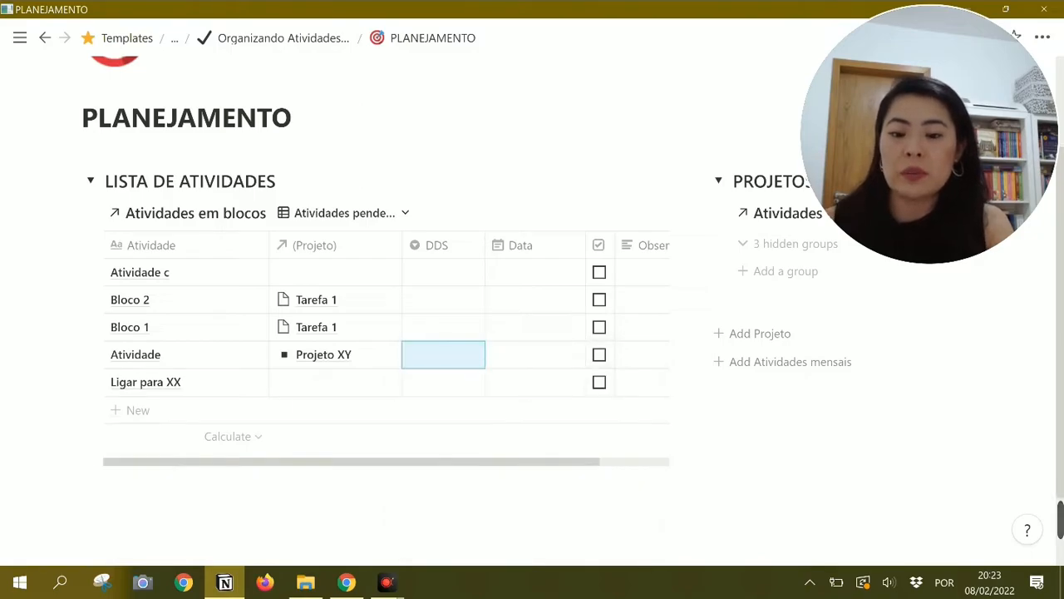
click(430, 335)
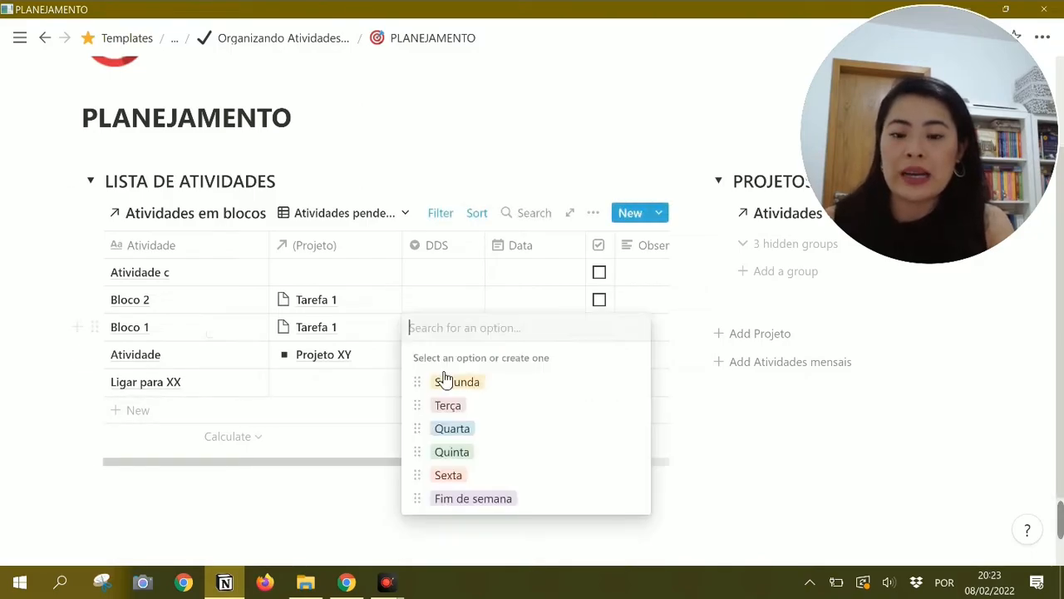
click(451, 409)
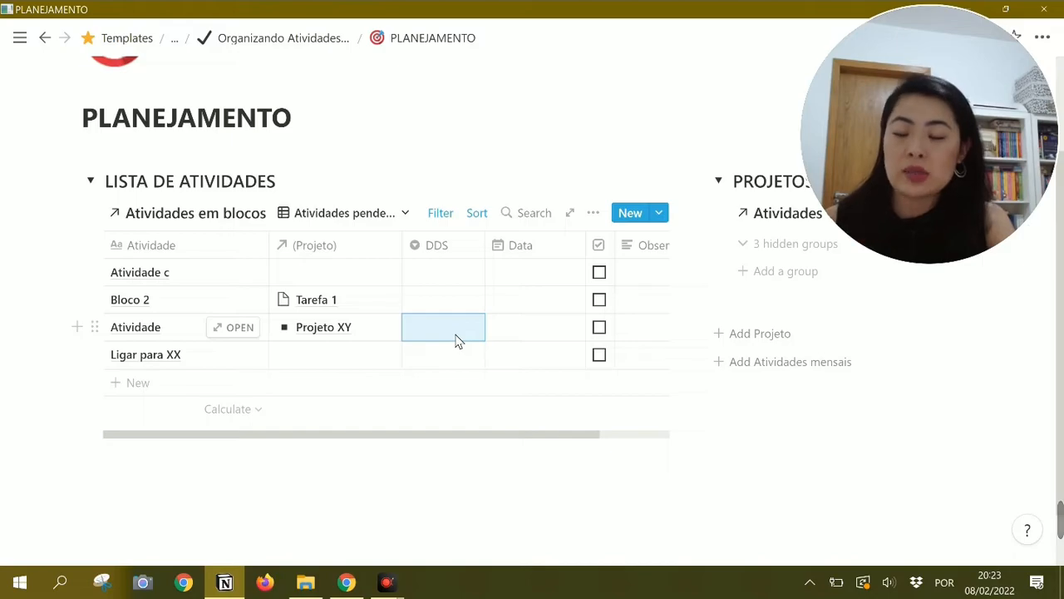
- Set the Data of Bloco 2 to 08/02/2022 and of the Projeto XY activity named Atividade to 14/02/2022
click(511, 310)
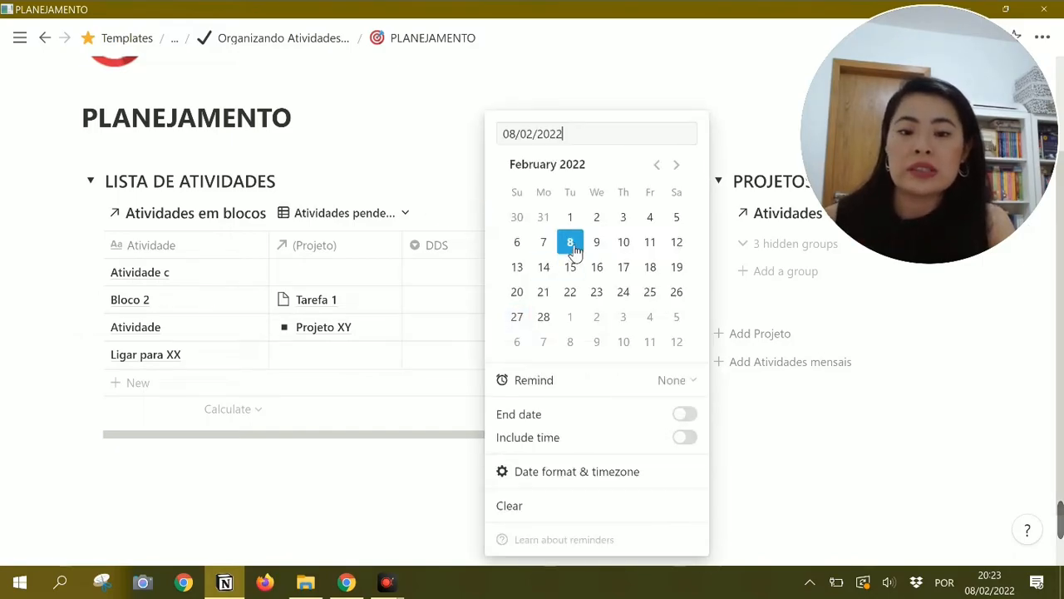
click(570, 242)
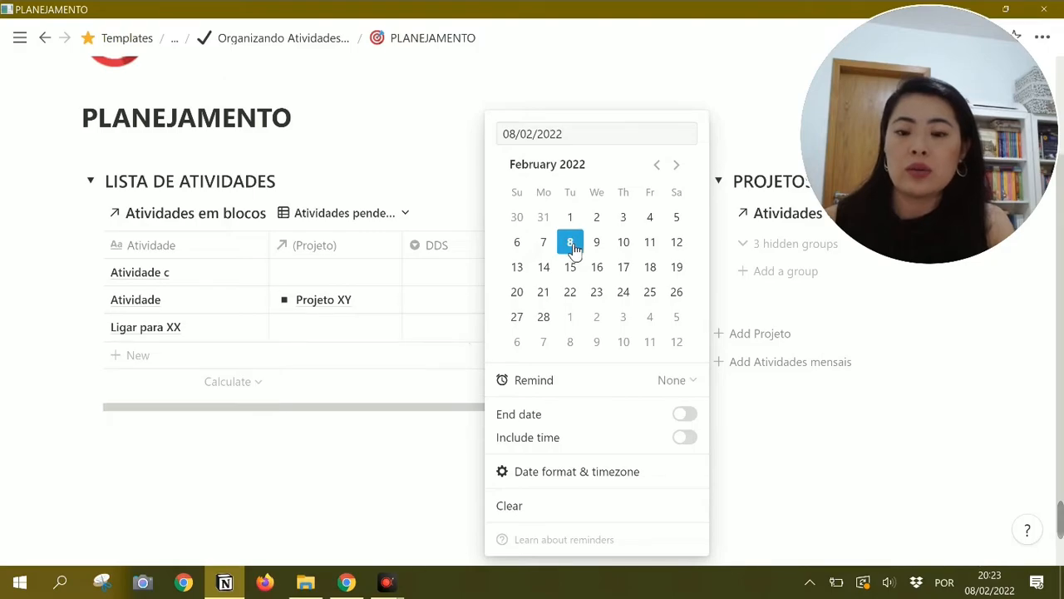
click(439, 304)
click(438, 305)
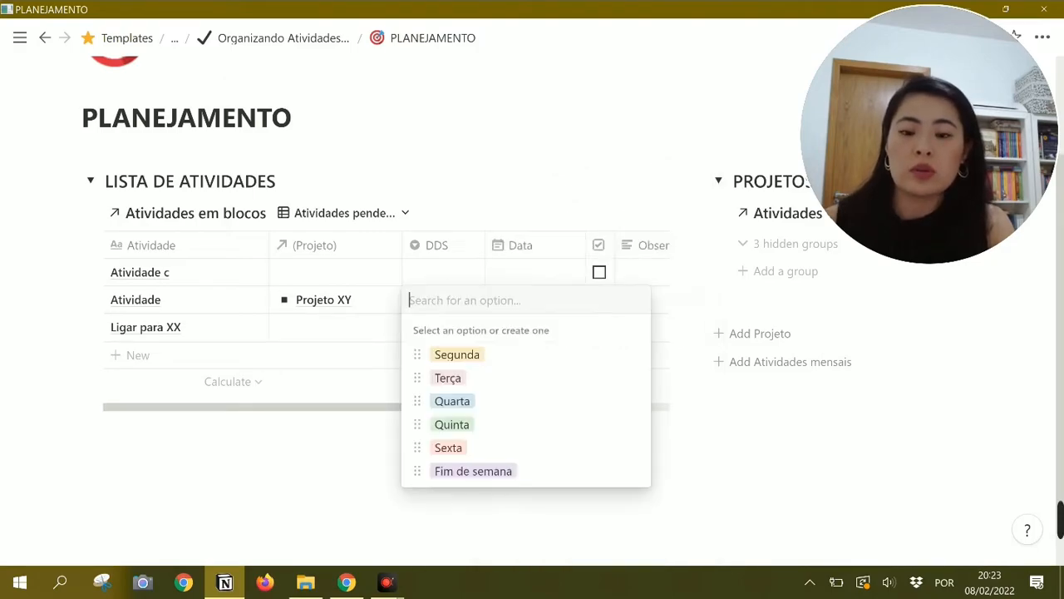
click(514, 278)
click(544, 303)
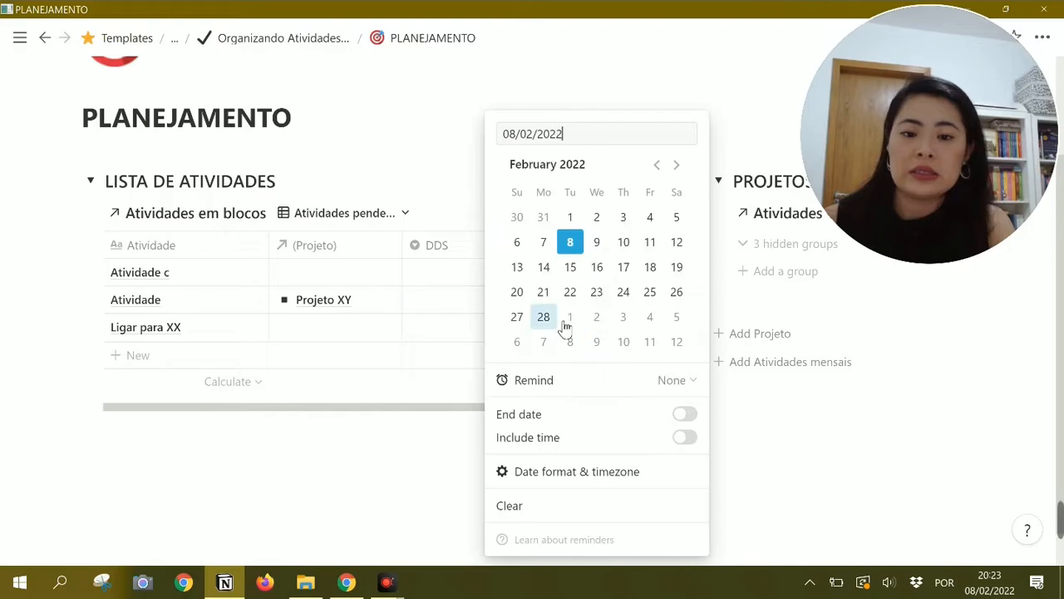
click(545, 266)
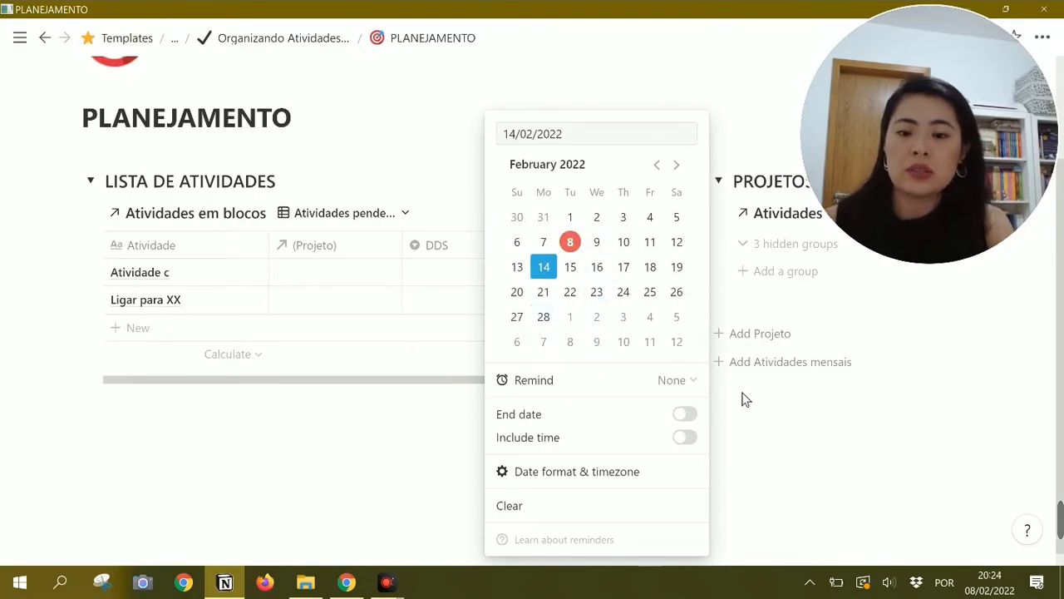
- Mark Atividade a as done under COMPROMISSOS on the Organizando Atividades no Notion page
click(803, 464)
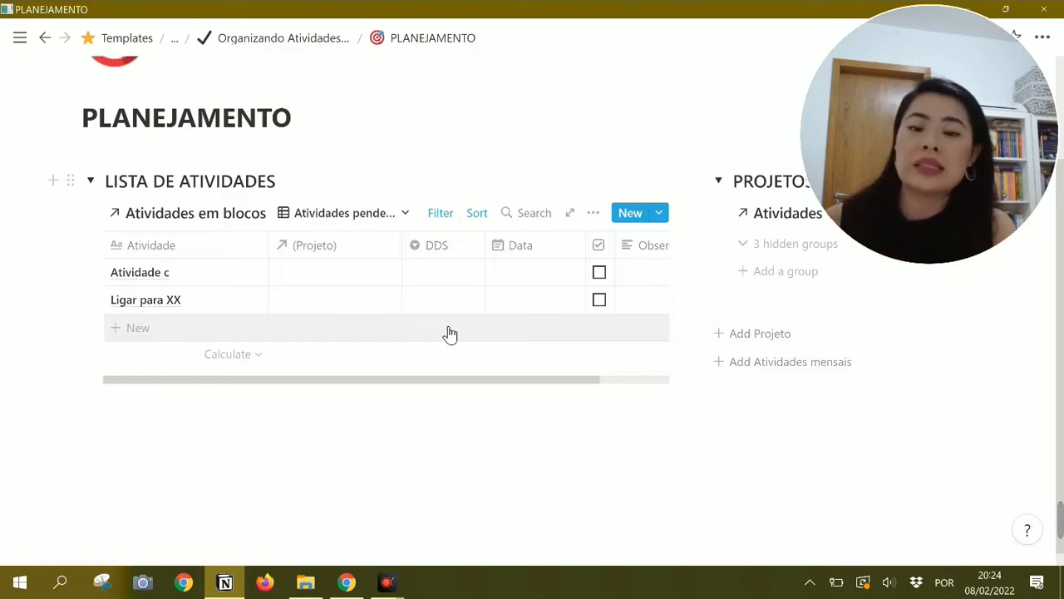
click(302, 45)
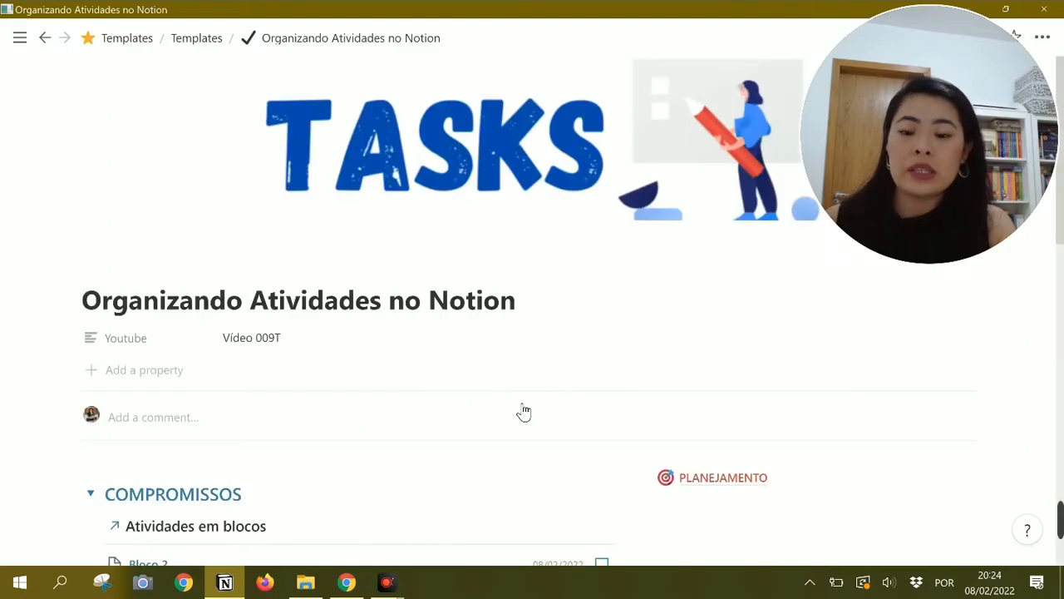
scroll(524, 411, down, 5)
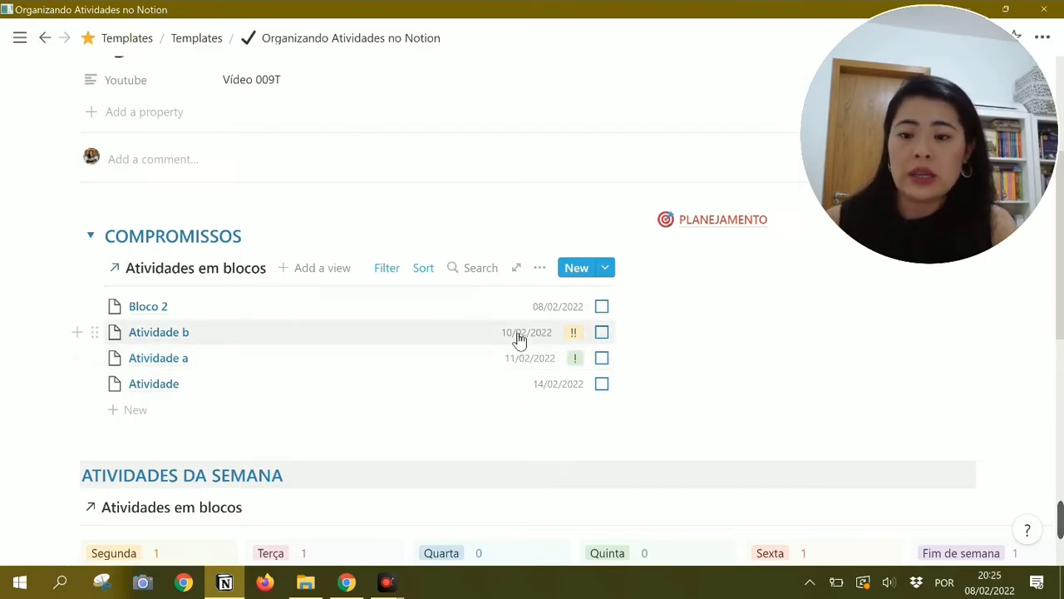
click(601, 357)
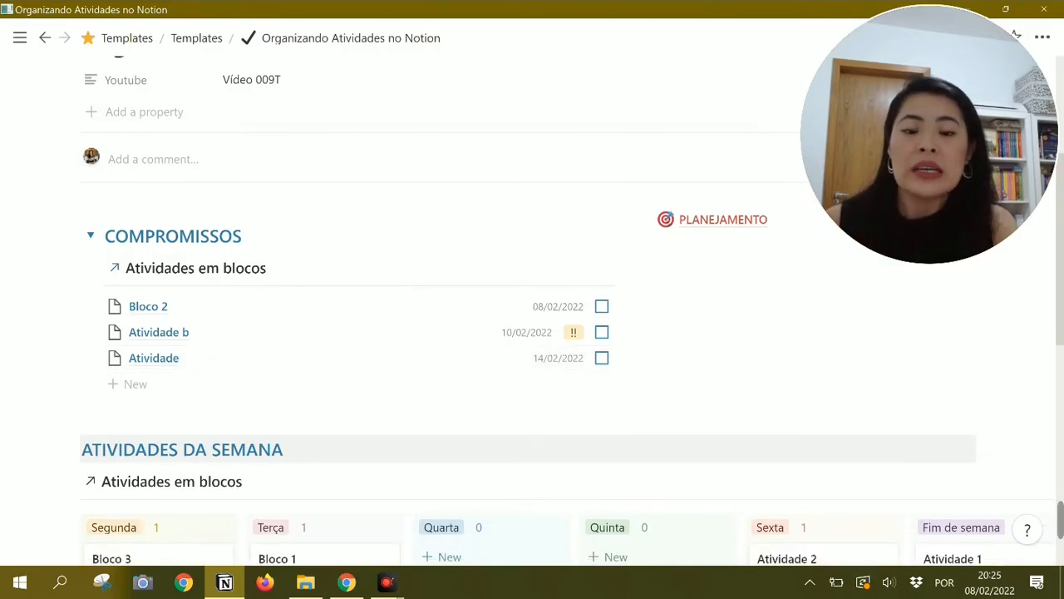
- Move Bloco 1 to Quarta and Bloco 3 to Terça on the ATIVIDADES DA SEMANA board, and mark Bloco 3 as Concluído
scroll(533, 332, down, 3)
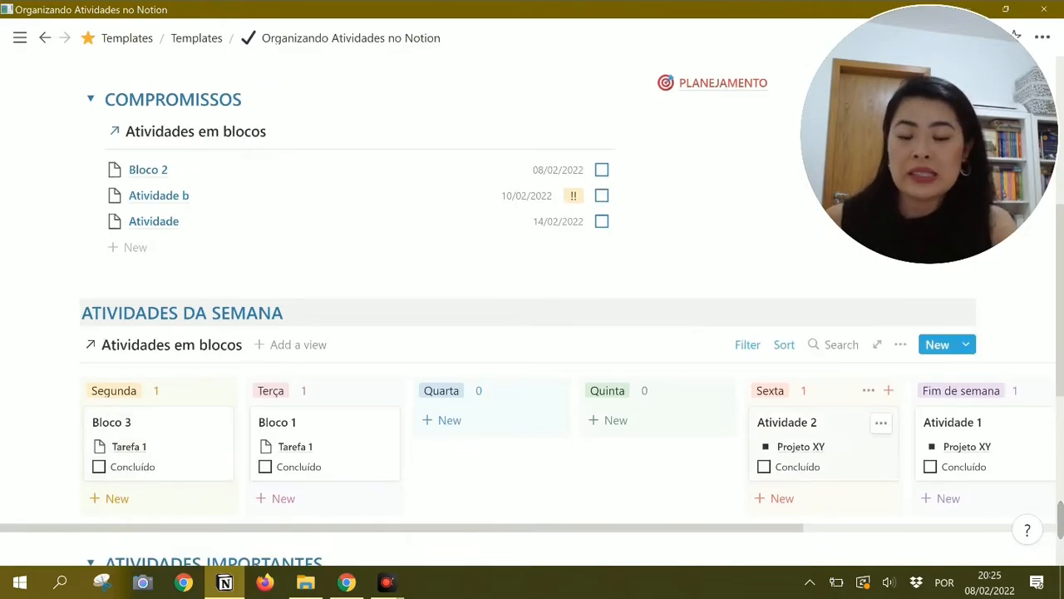
scroll(832, 432, down, 1)
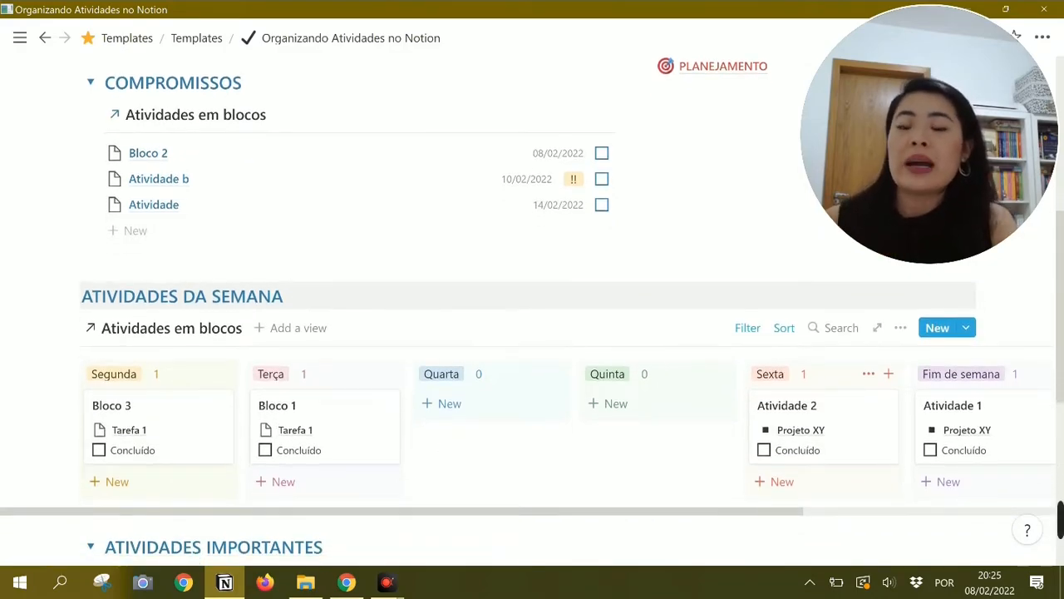
drag(328, 428, 499, 421)
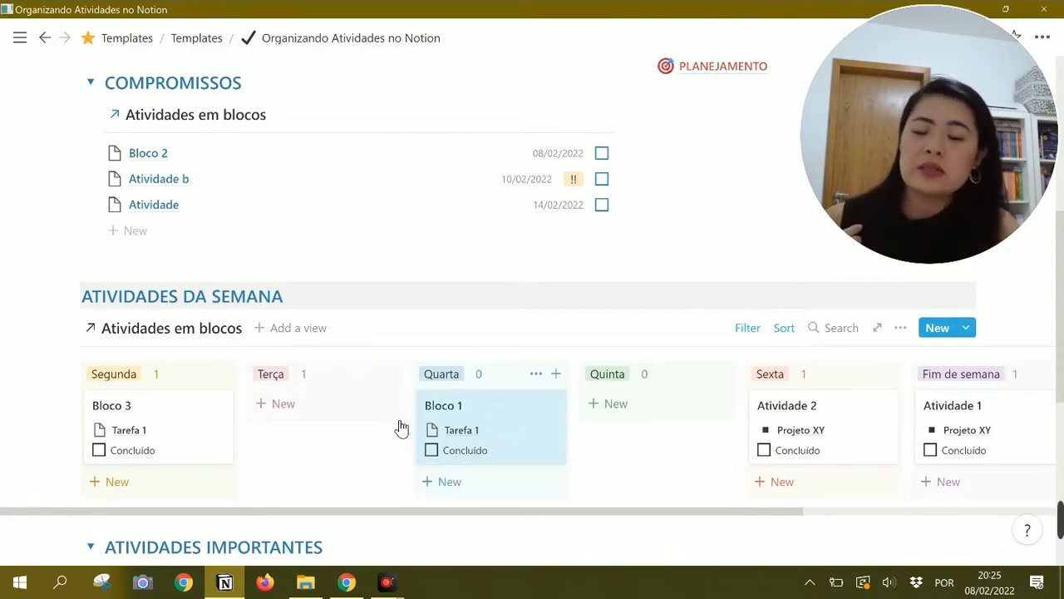
drag(206, 430, 340, 428)
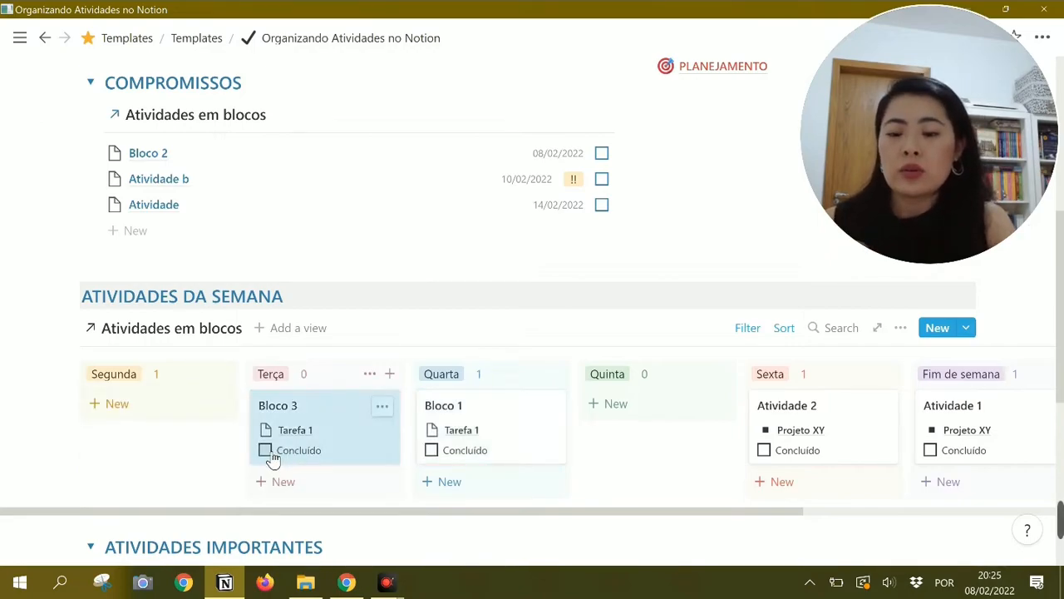
click(266, 450)
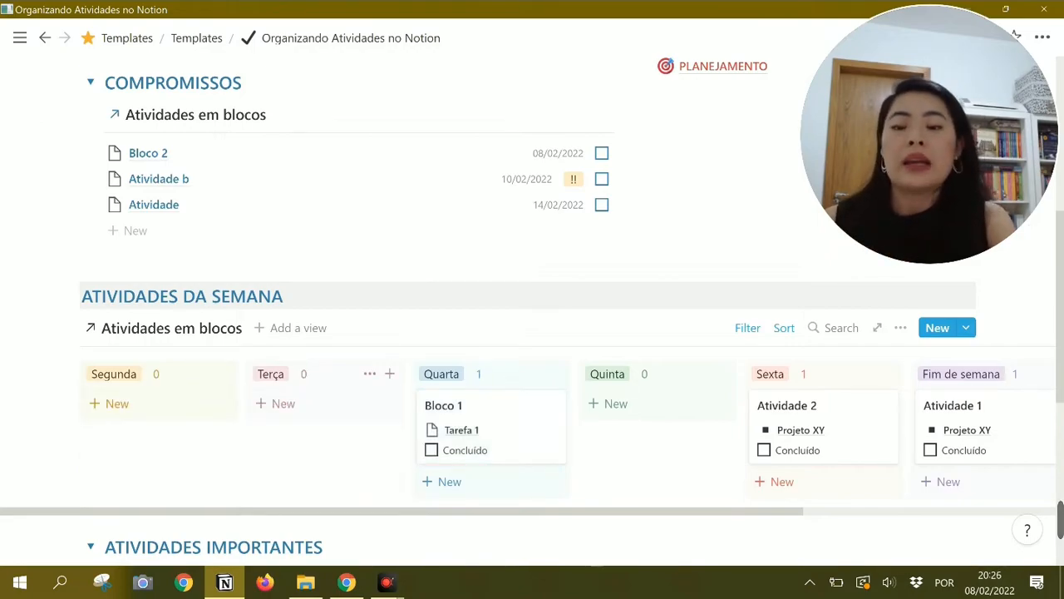
- Check the completed-activity percentages of Tarefa 1 and Projeto XY in the ATIVIDADES IMPORTANTES table
scroll(532, 308, down, 2)
scroll(532, 308, down, 1)
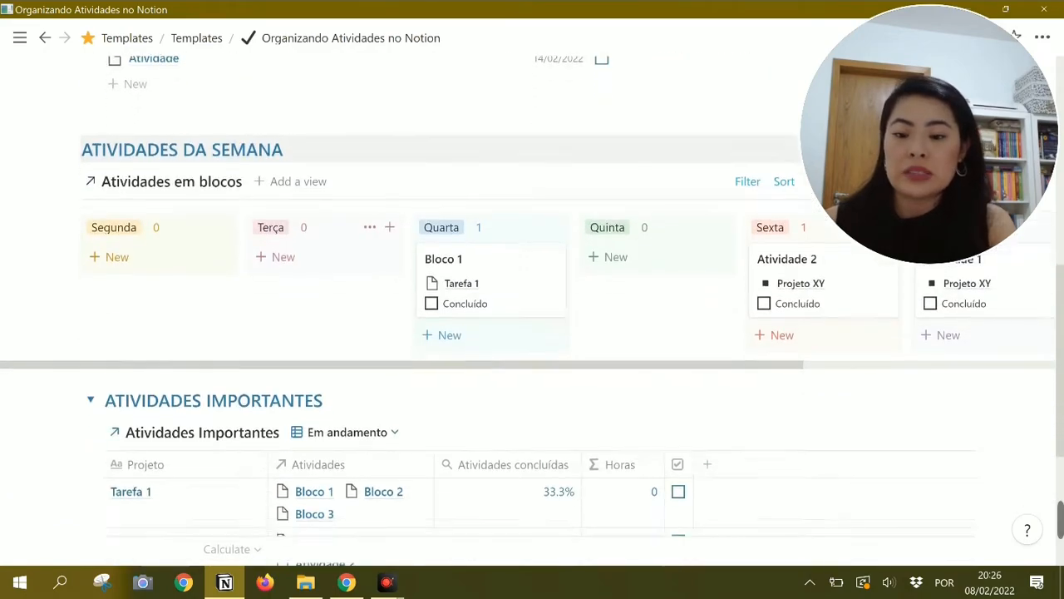
scroll(266, 453, down, 1)
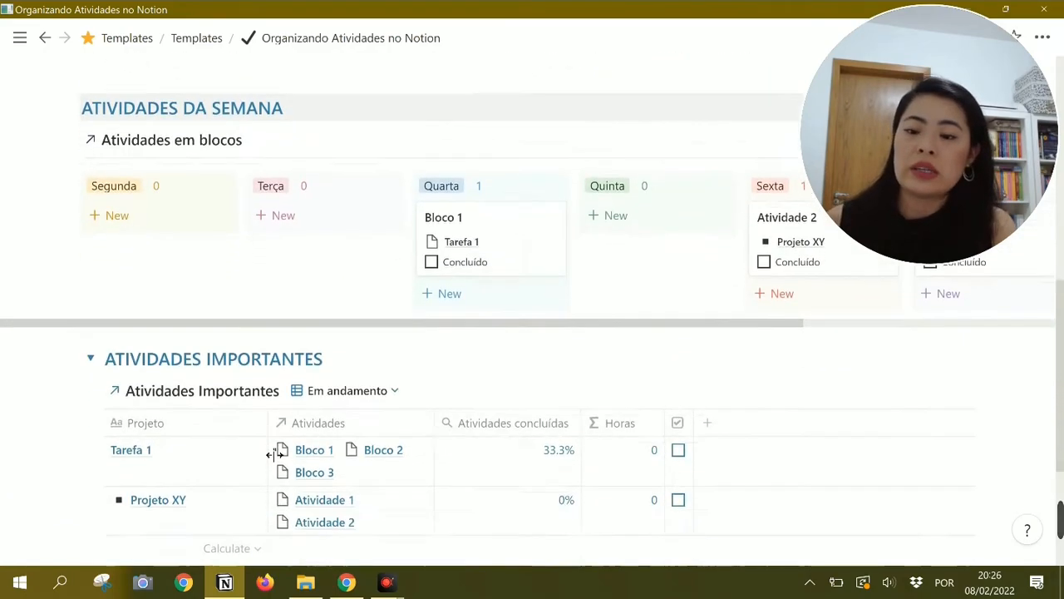
scroll(266, 454, down, 1)
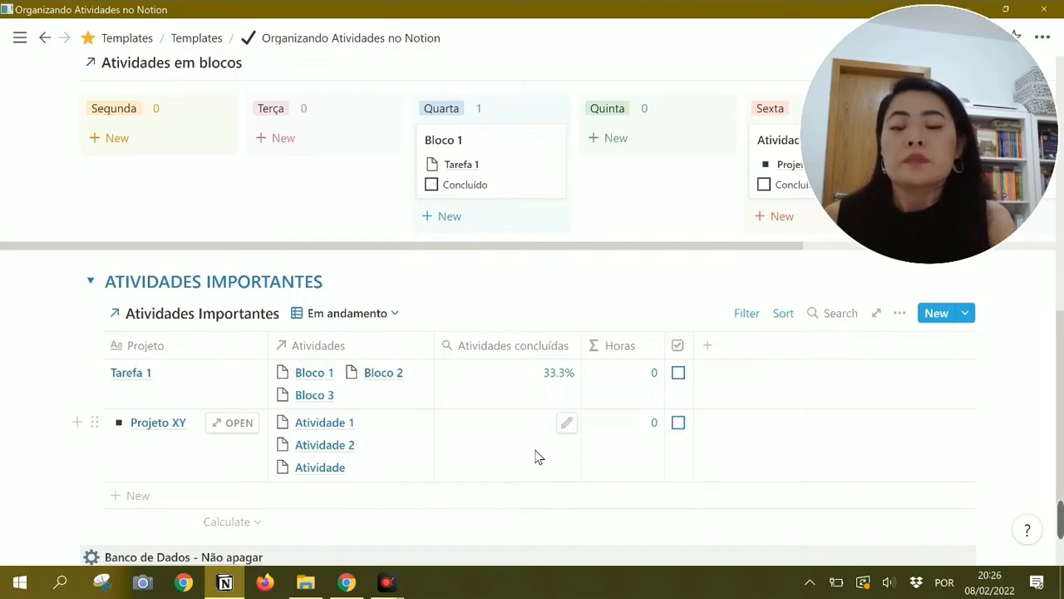
scroll(536, 455, up, 2)
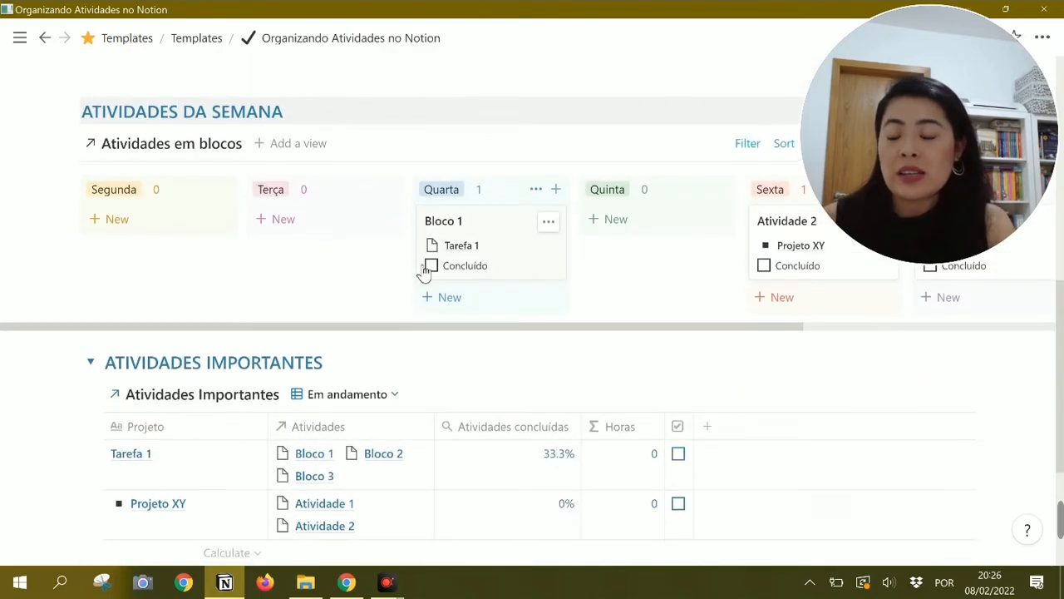
scroll(424, 271, up, 2)
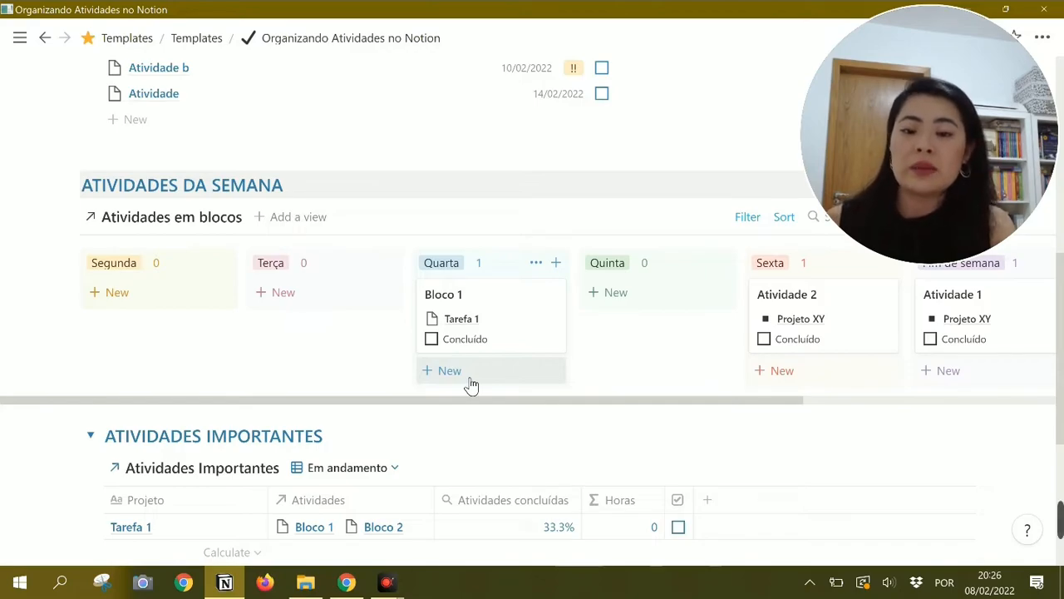
- Add a card named ccc to Segunda and a card named ggg to Terça on the ATIVIDADES DA SEMANA board
click(144, 304)
text(ccc)
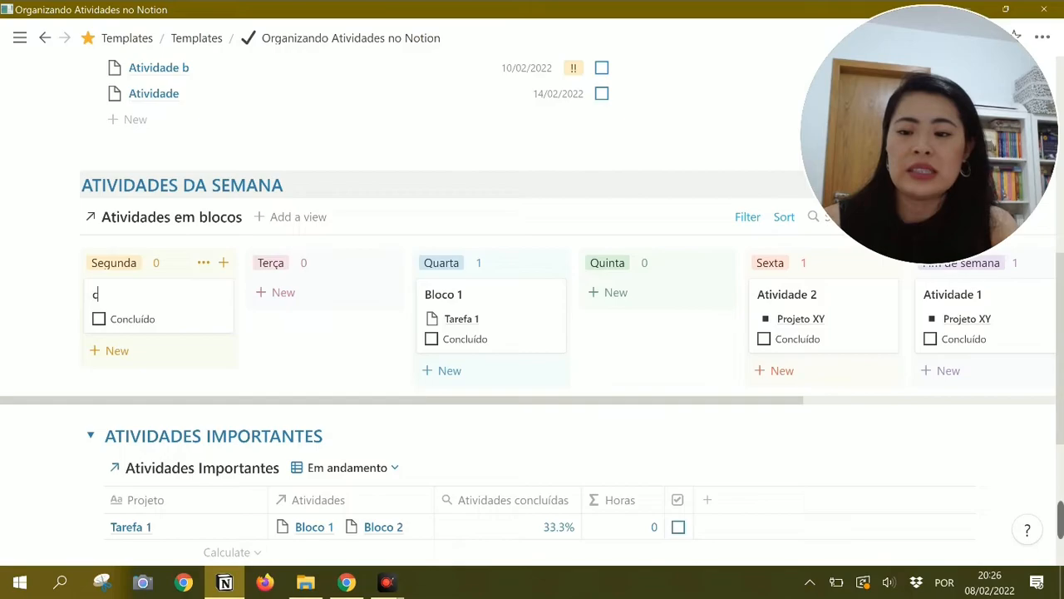
click(289, 303)
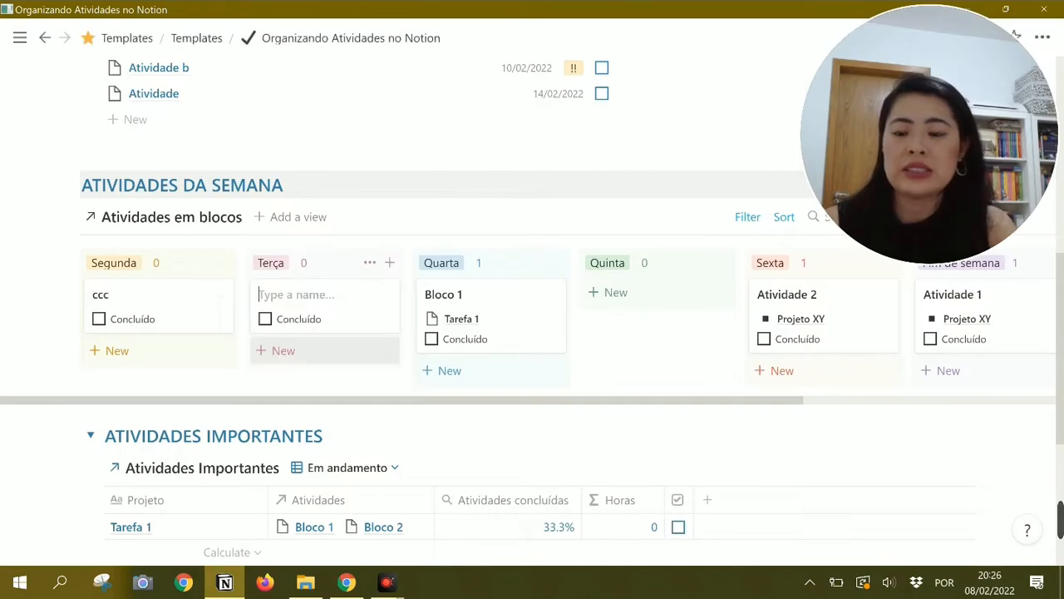
text(ggg)
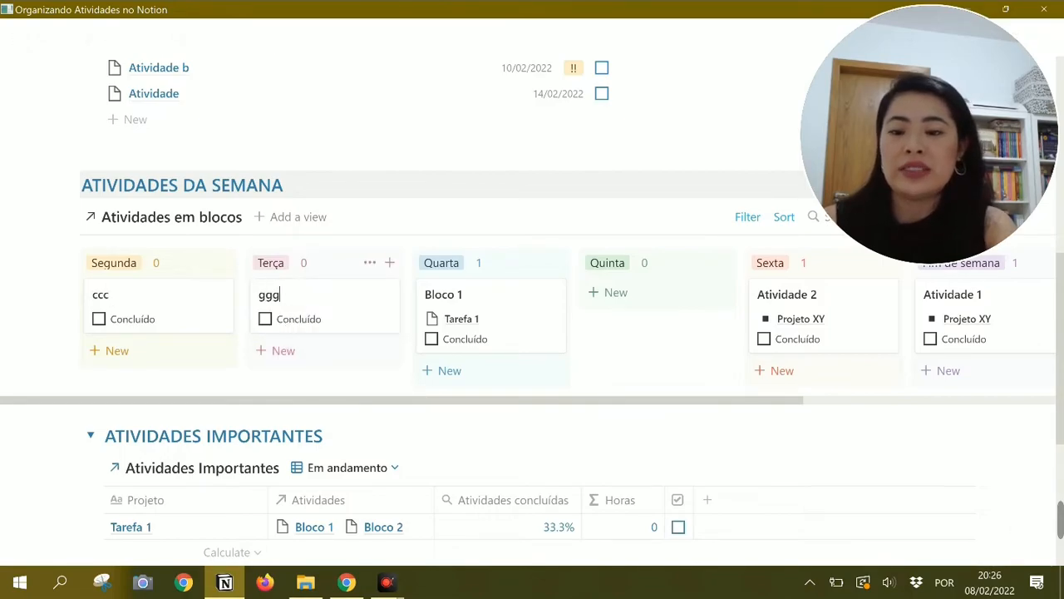
- Add two more cards to Terça on the weekly board, named 8h ativ and 9h atv 2
click(285, 350)
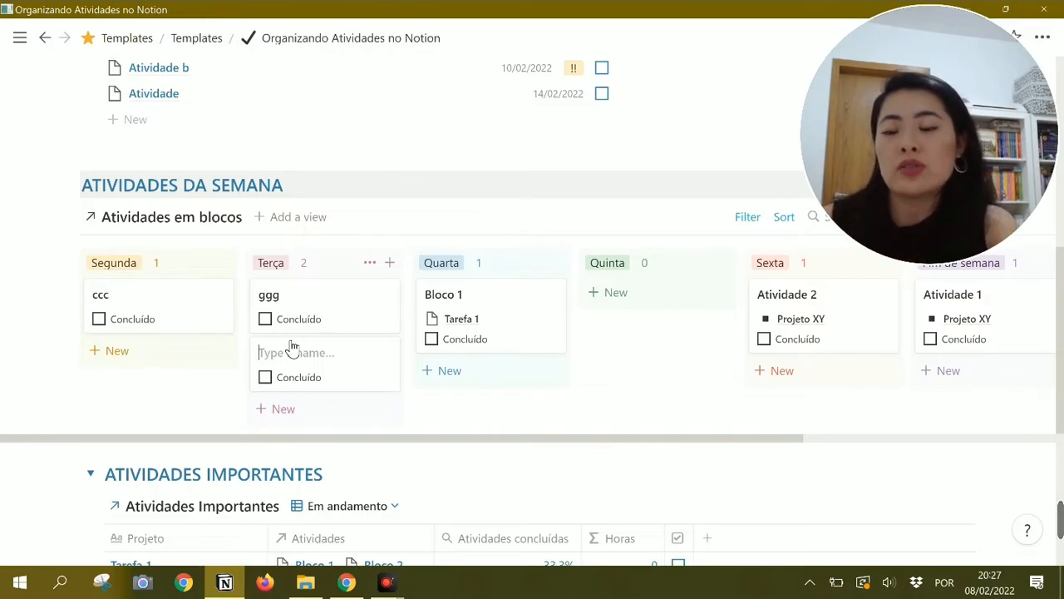
text(8h)
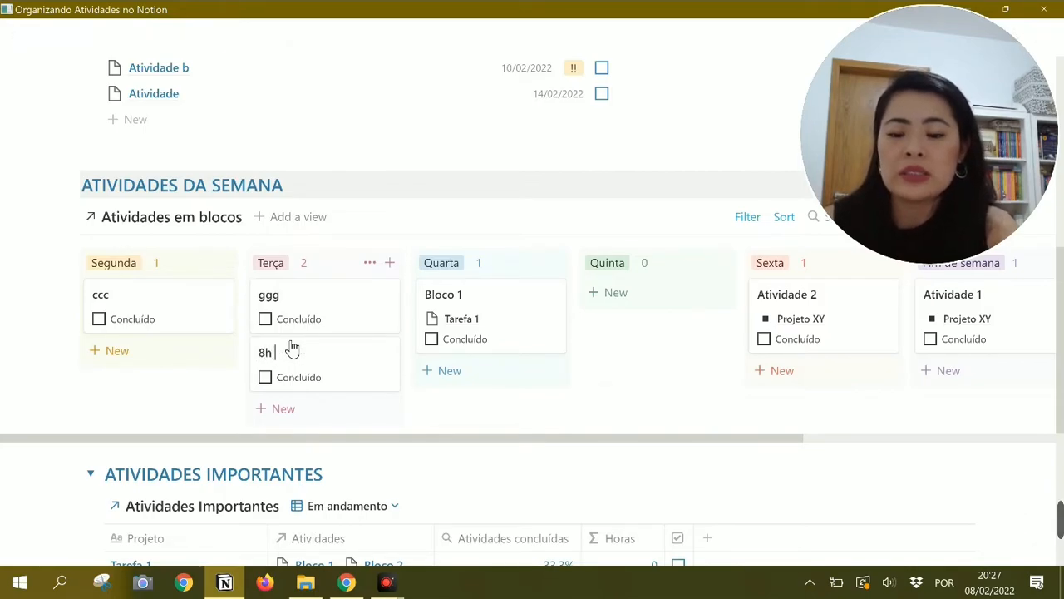
text( ativ)
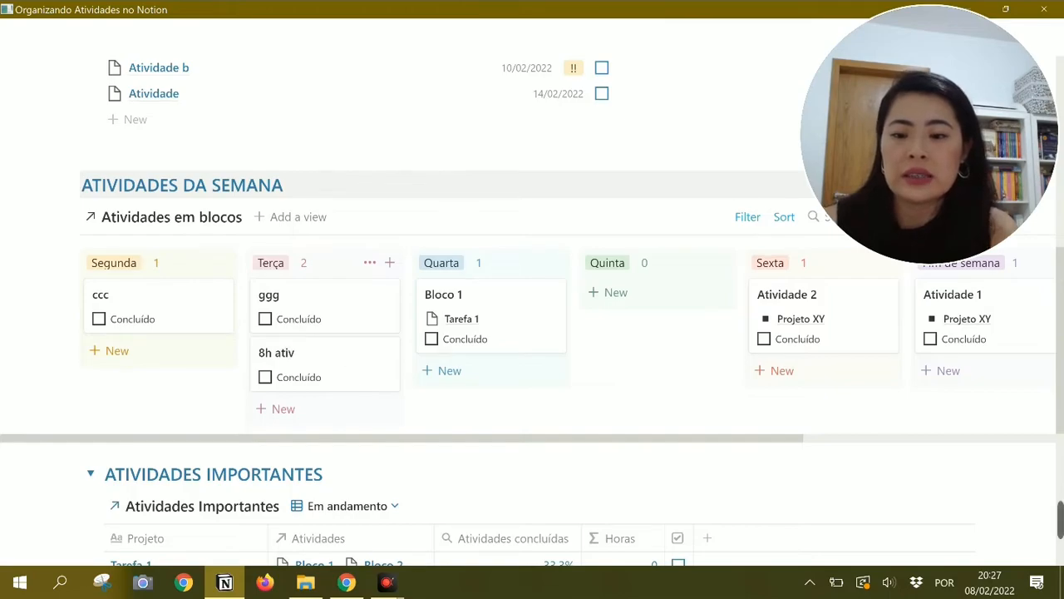
click(284, 410)
text(9)
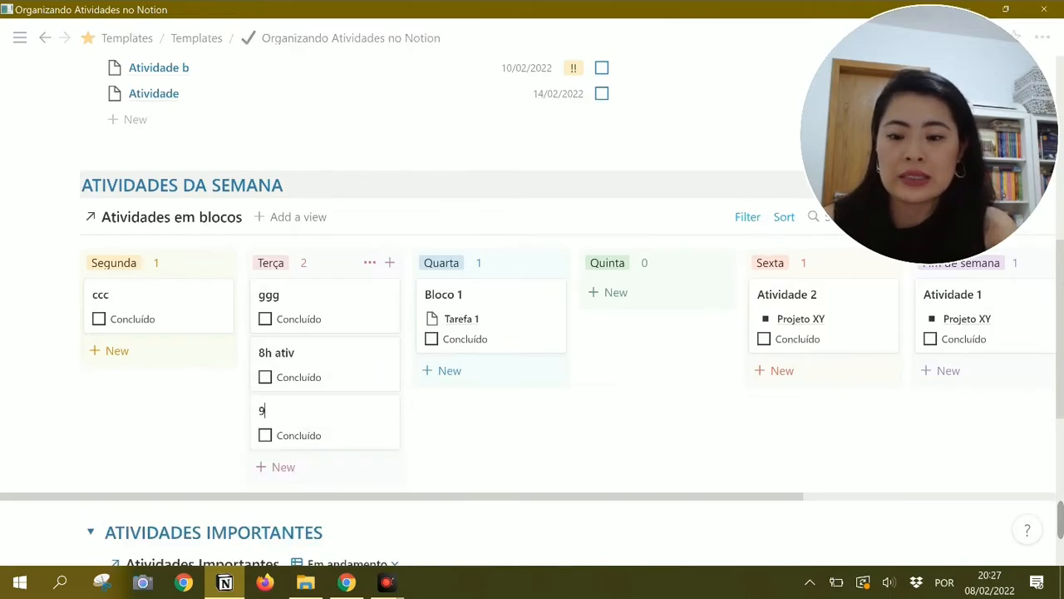
text(h atv 2)
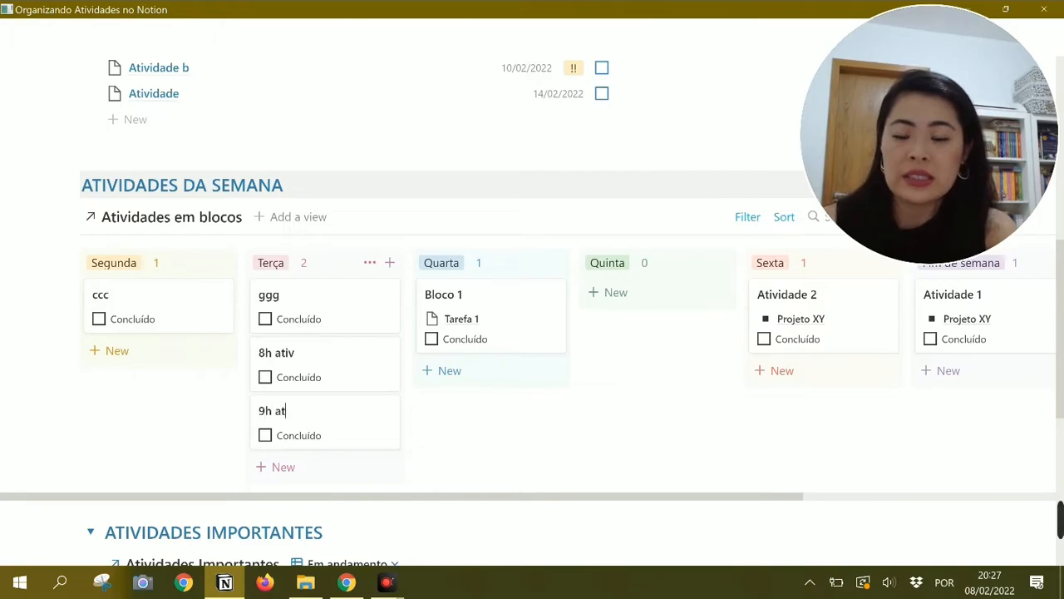
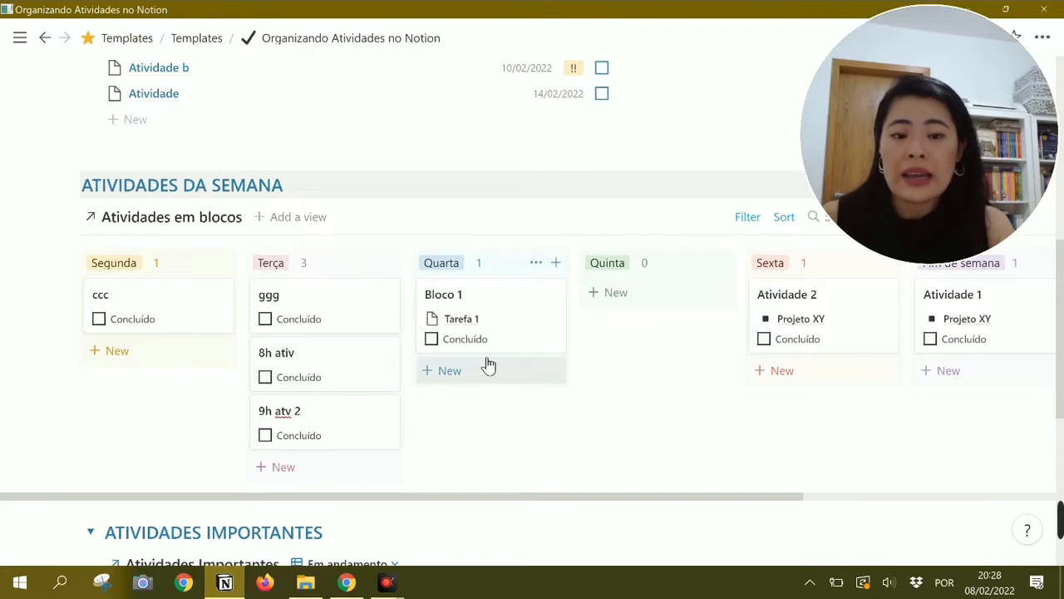
- Hide the Concluído property from the cards of the ATIVIDADES DA SEMANA board
scroll(617, 344, up, 1)
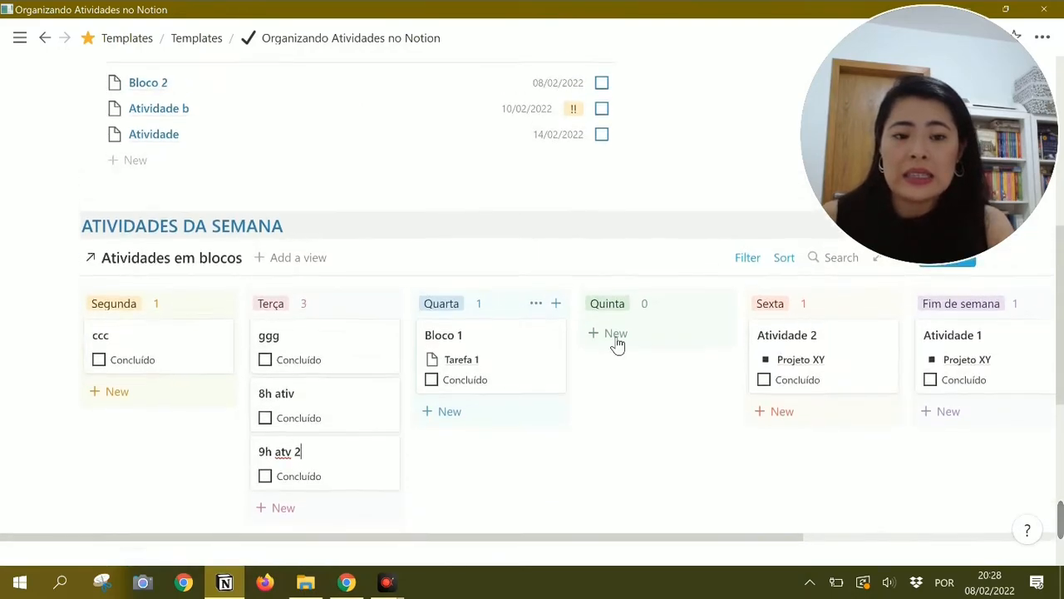
scroll(615, 345, up, 1)
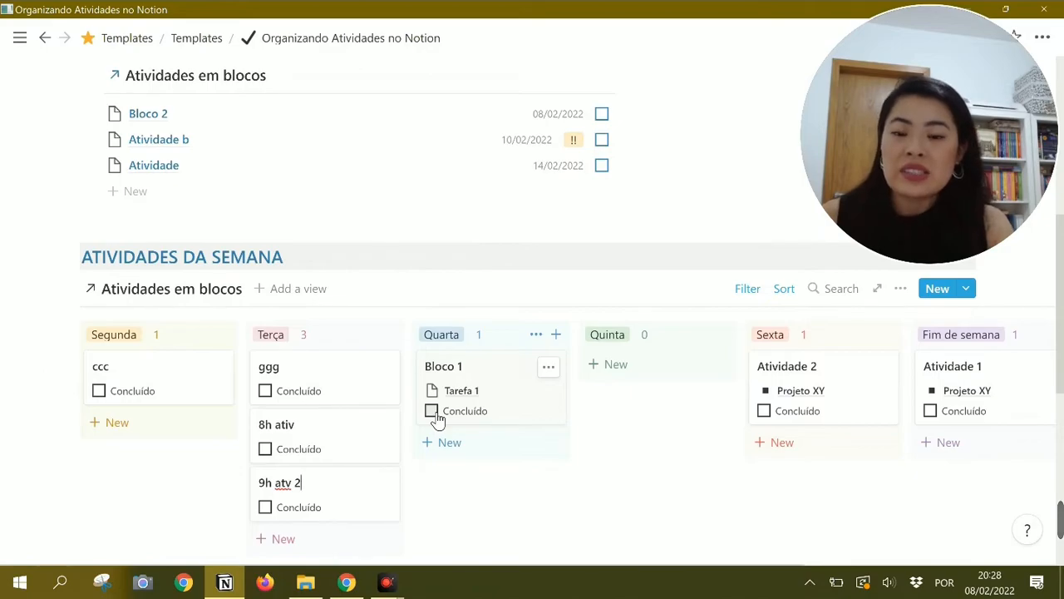
click(904, 299)
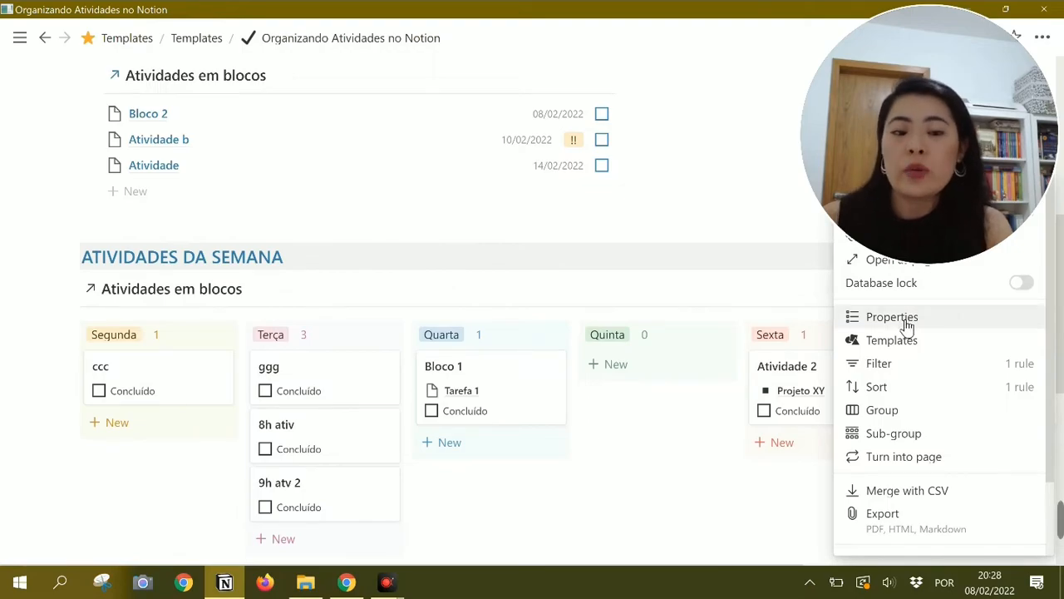
click(904, 325)
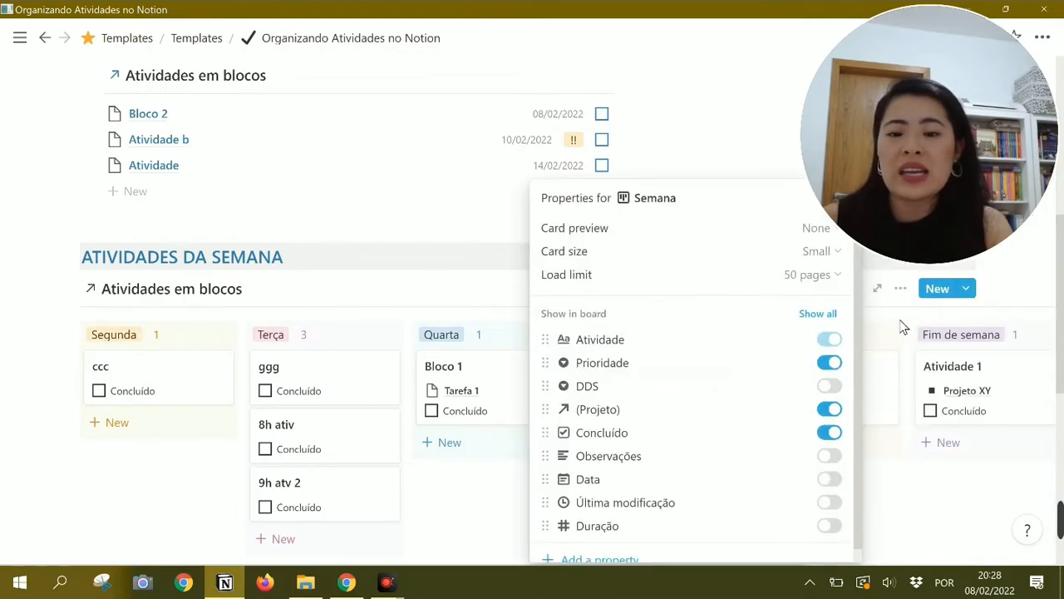
click(831, 434)
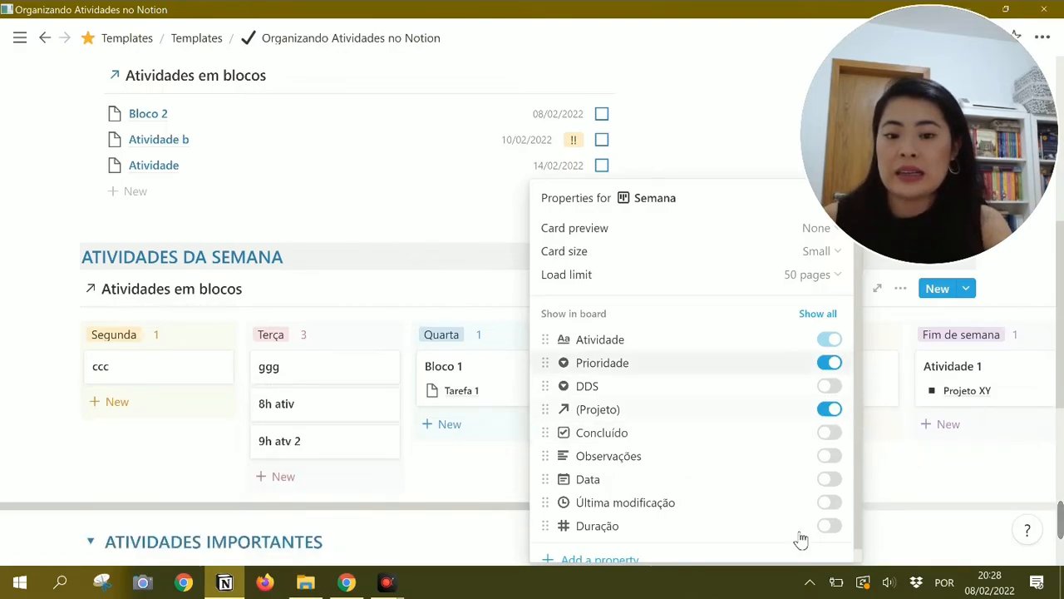
click(952, 484)
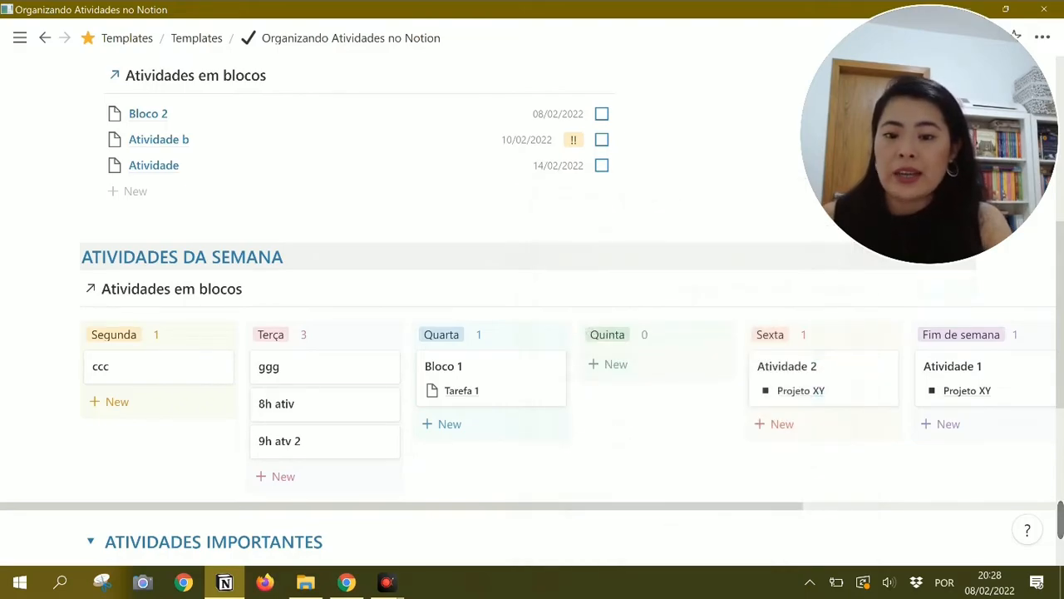
- Set the Duração of the 9h atv 2 card to 90, mark it as Concluído, and return to the board page
click(348, 453)
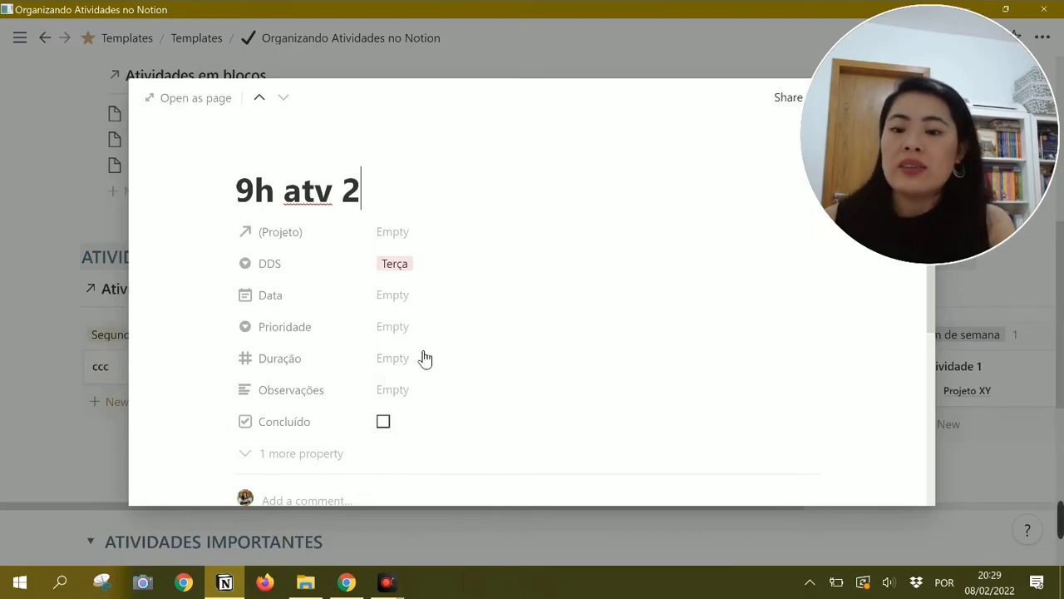
click(422, 364)
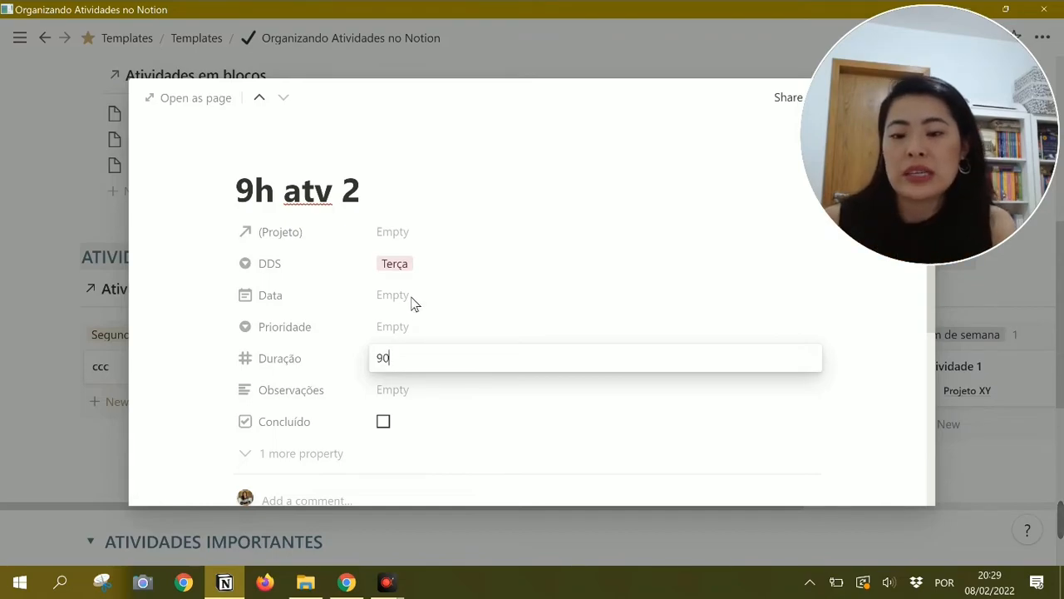
click(387, 426)
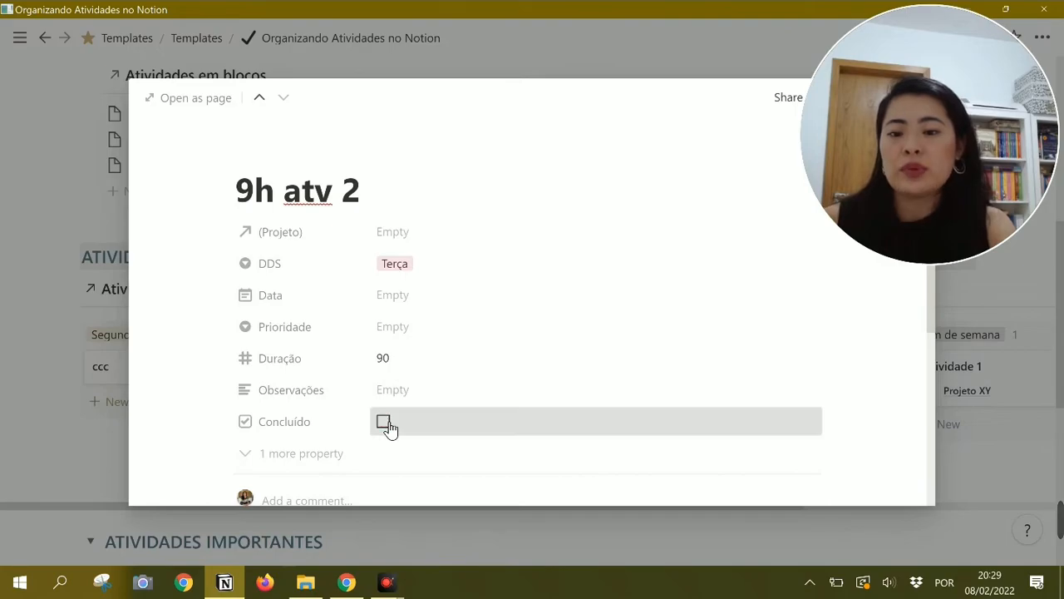
click(384, 423)
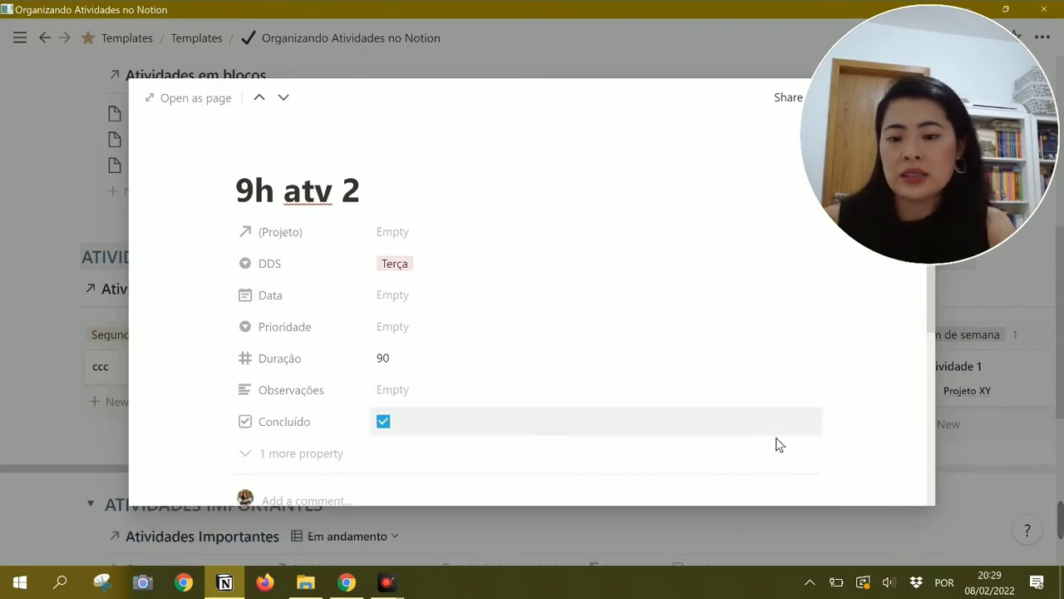
click(1012, 302)
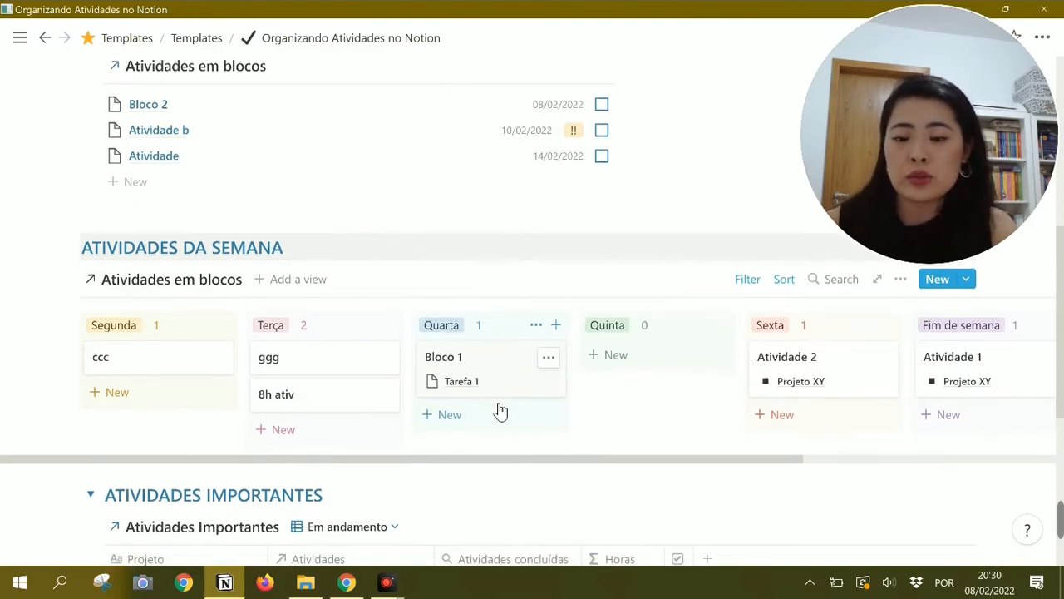
scroll(501, 413, down, 4)
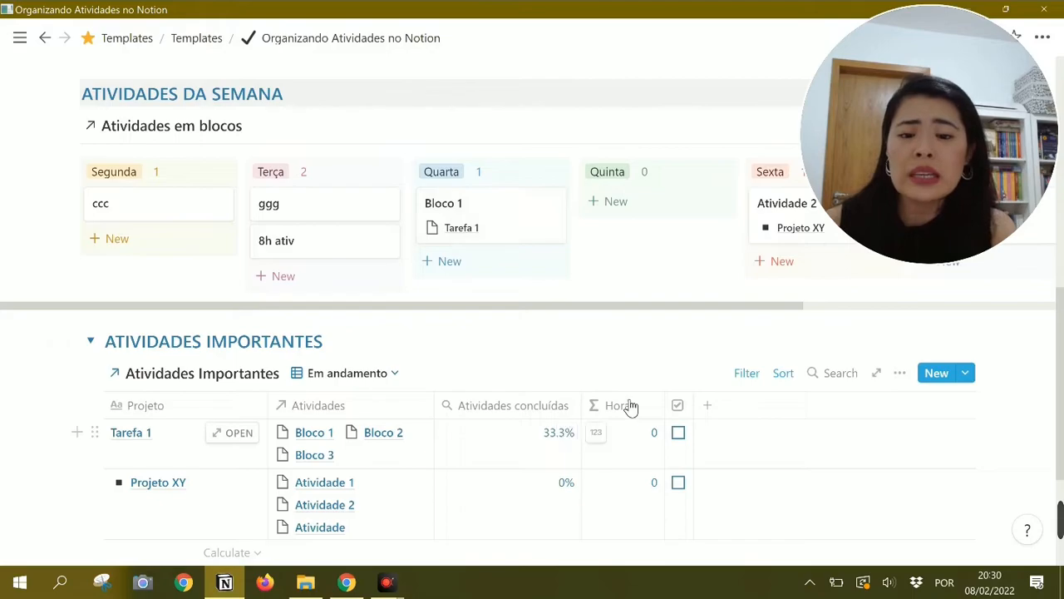
- Set the Duração of the Bloco 1 card in Quarta to 30 and return to the board page
scroll(625, 456, down, 2)
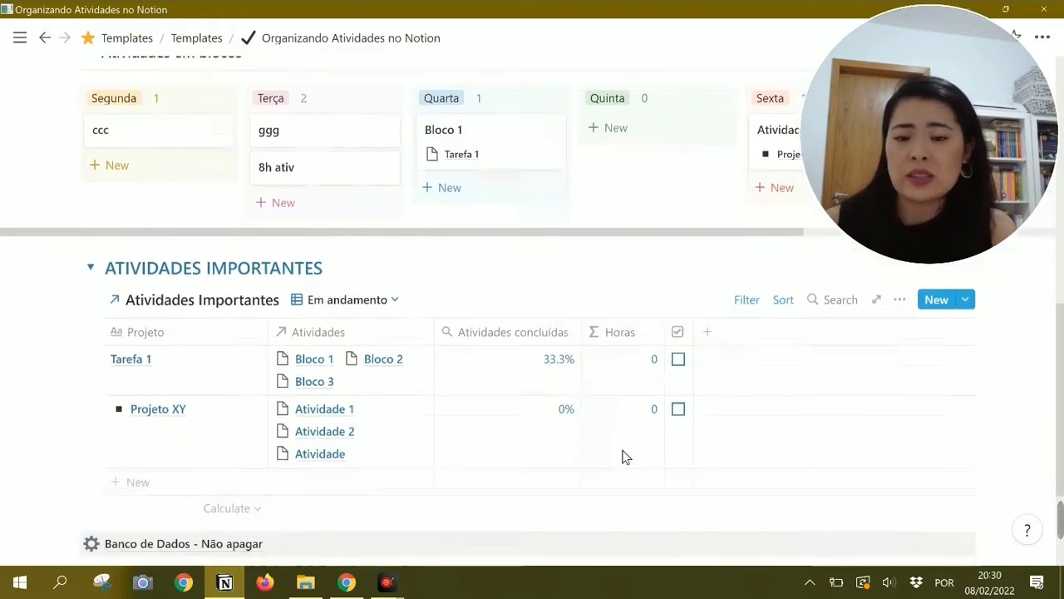
scroll(625, 457, up, 1)
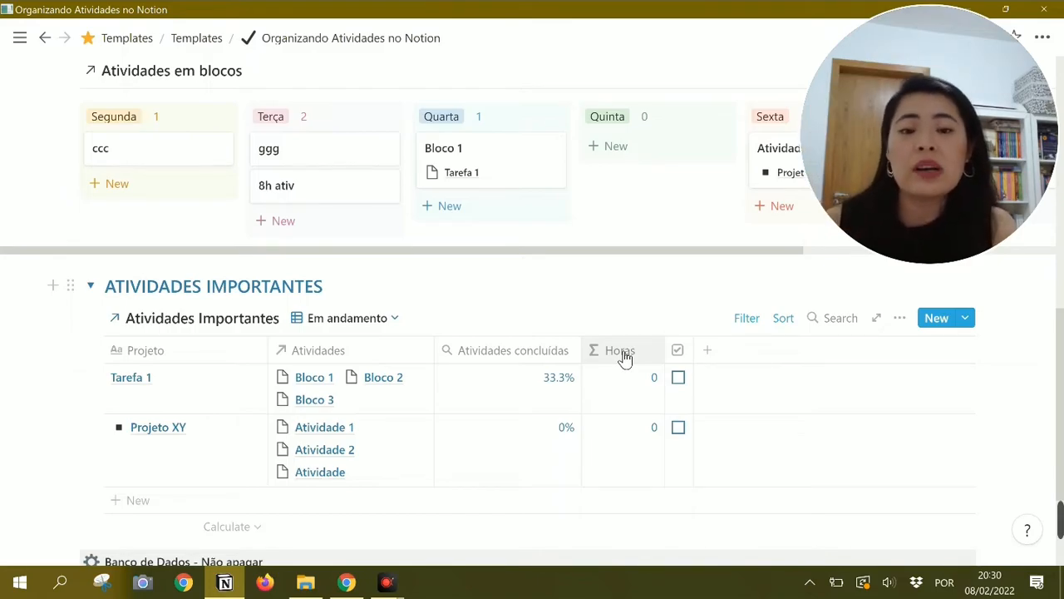
click(510, 181)
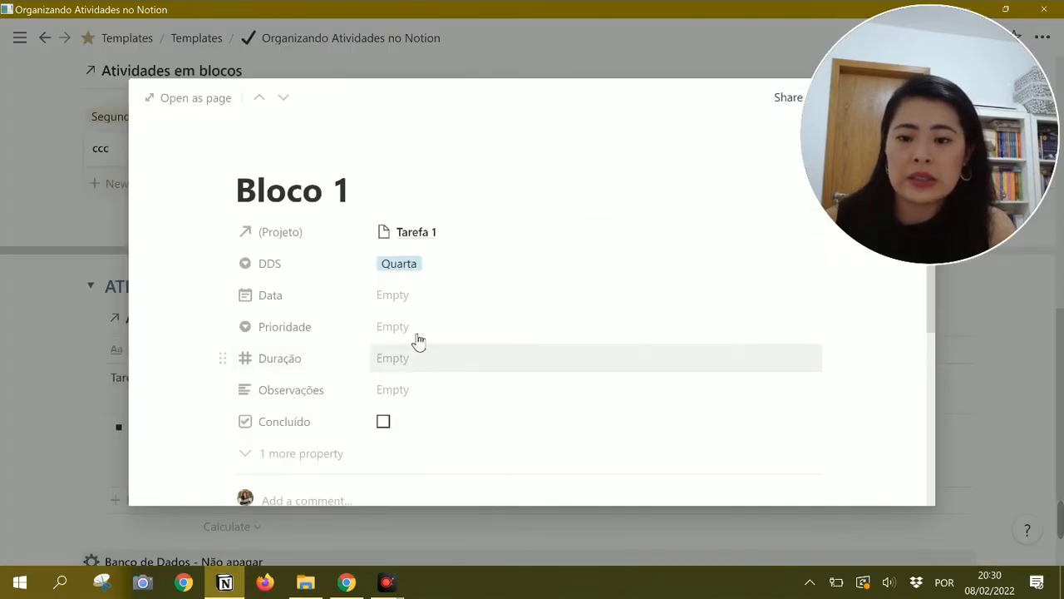
click(412, 363)
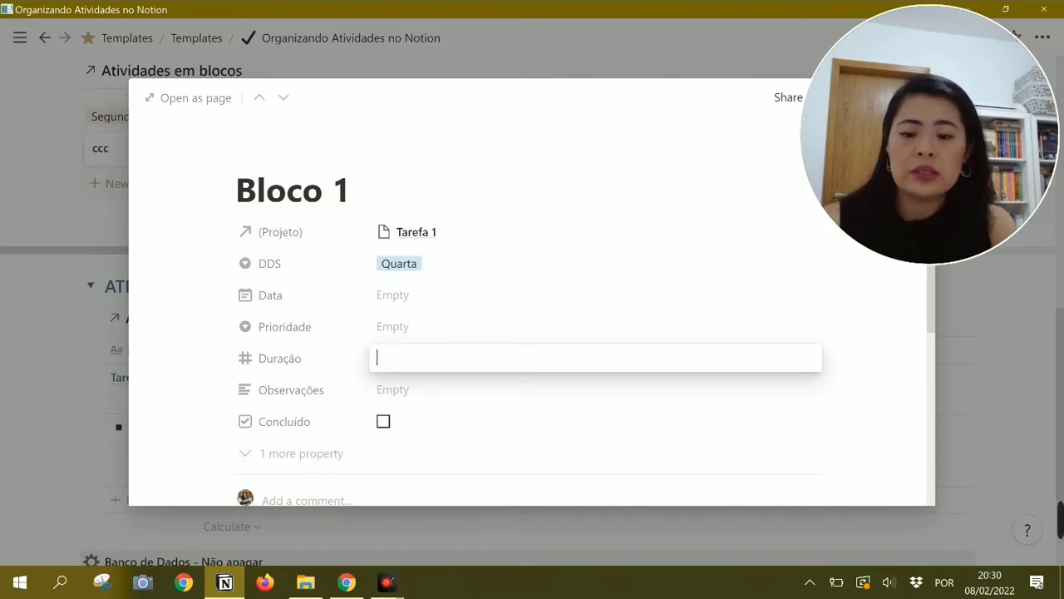
text(30)
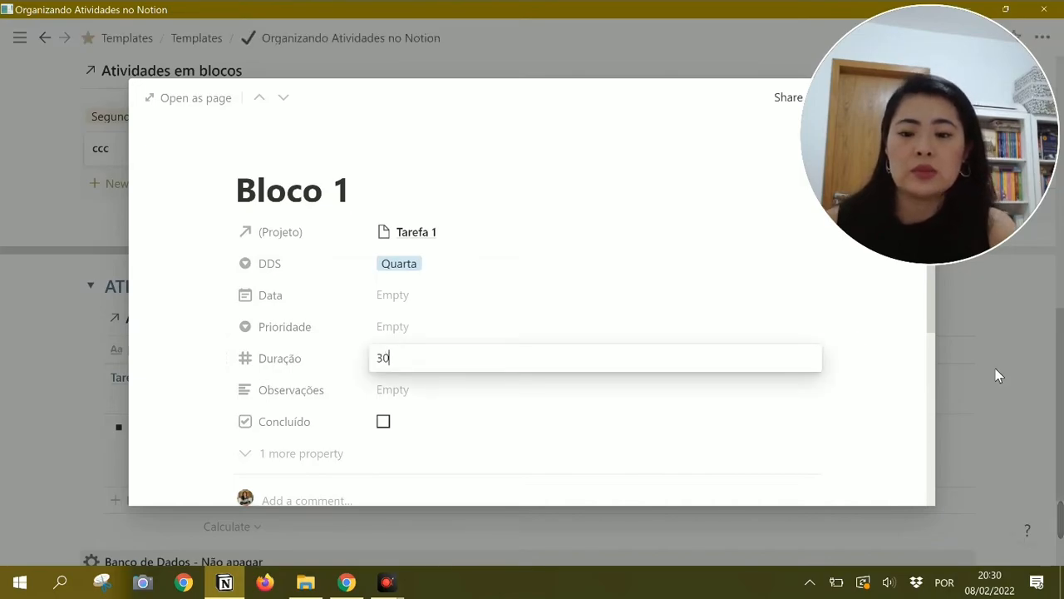
key(Return)
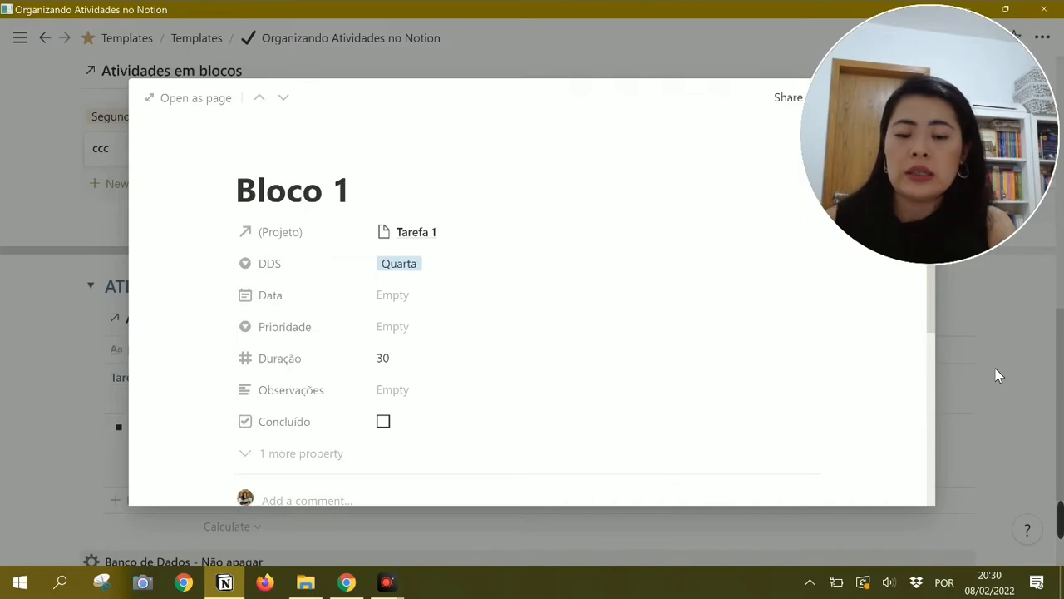
click(951, 381)
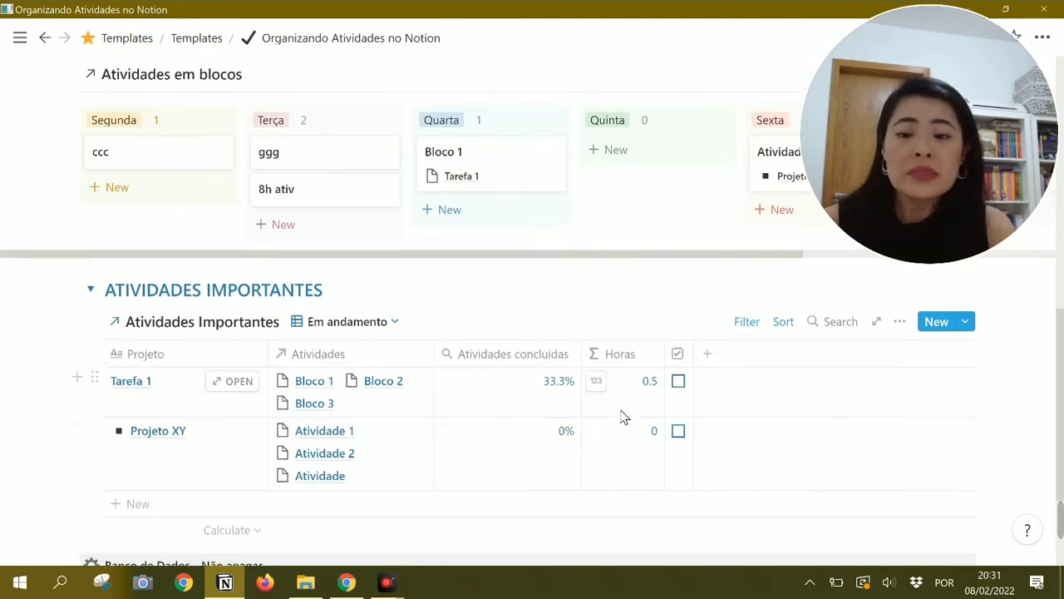
- Move the ccc card from Segunda to Terça on the ATIVIDADES DA SEMANA board, placing it above ggg
scroll(624, 417, up, 1)
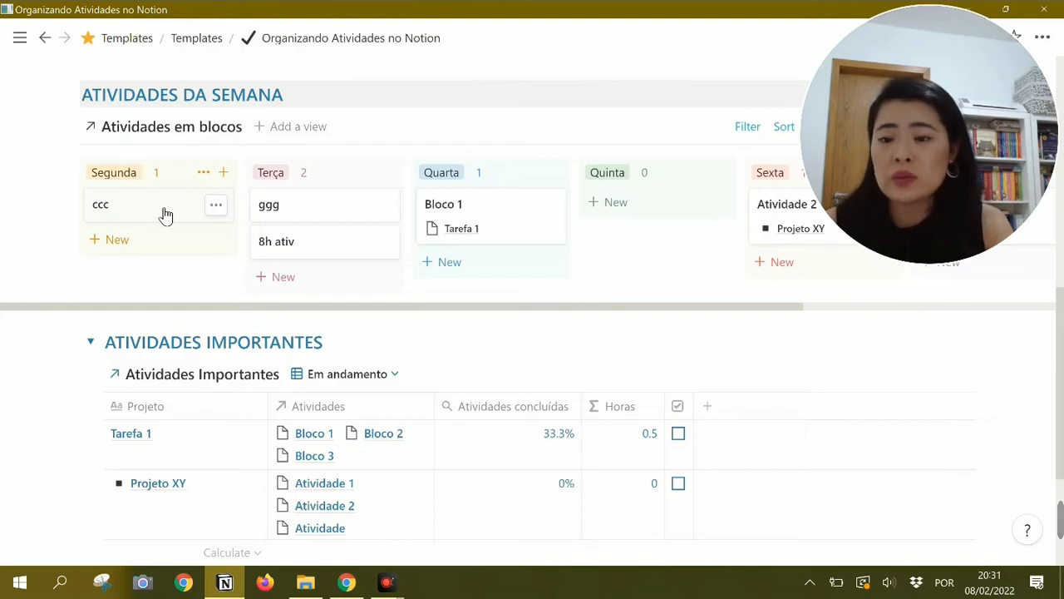
drag(329, 207, 339, 203)
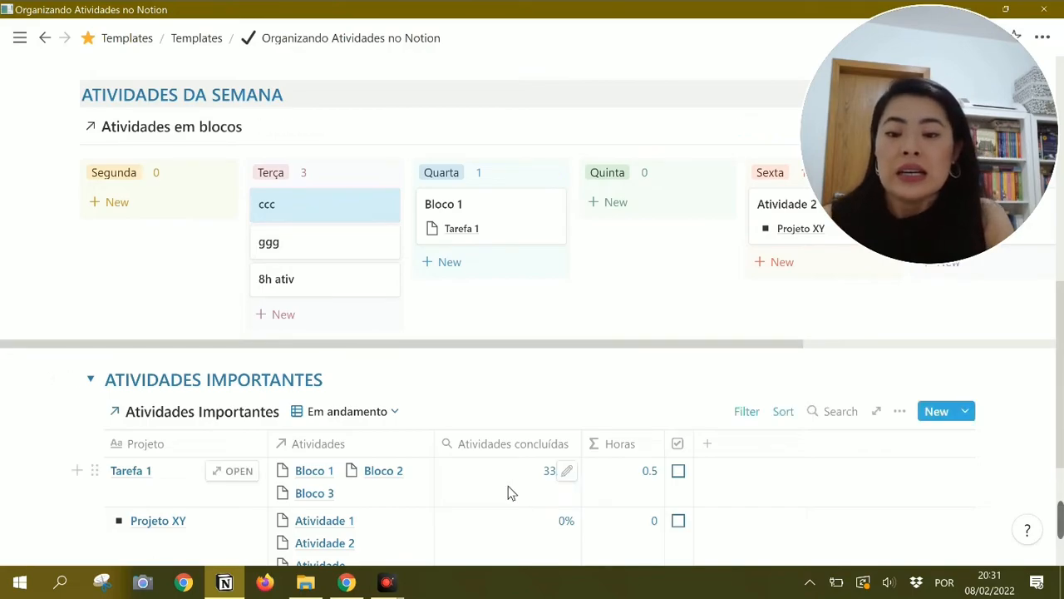
- Mark Projeto XY as archived in the ATIVIDADES IMPORTANTES table
scroll(508, 492, down, 1)
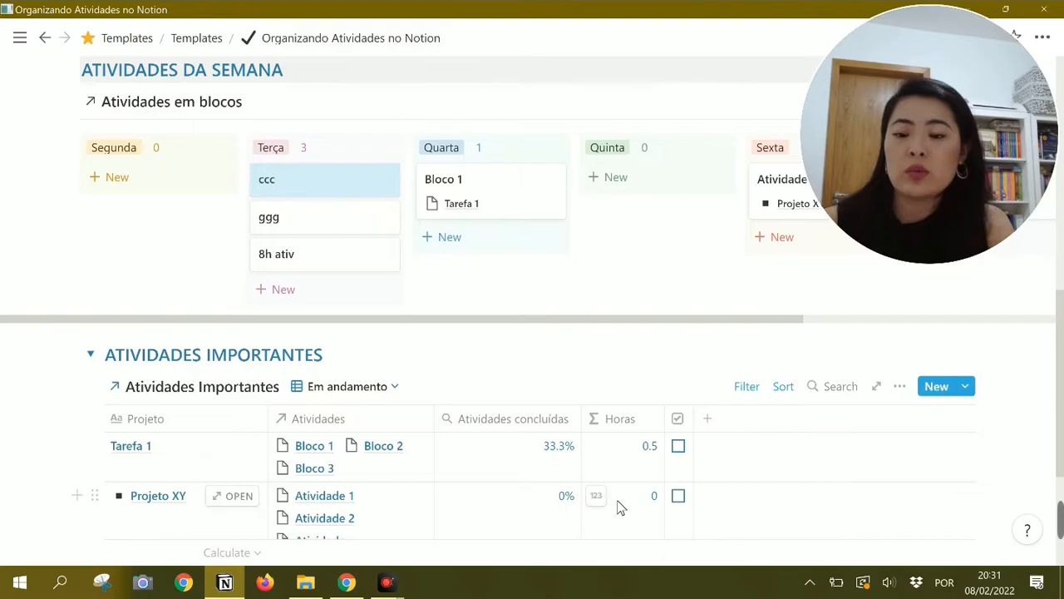
scroll(619, 507, down, 3)
click(678, 413)
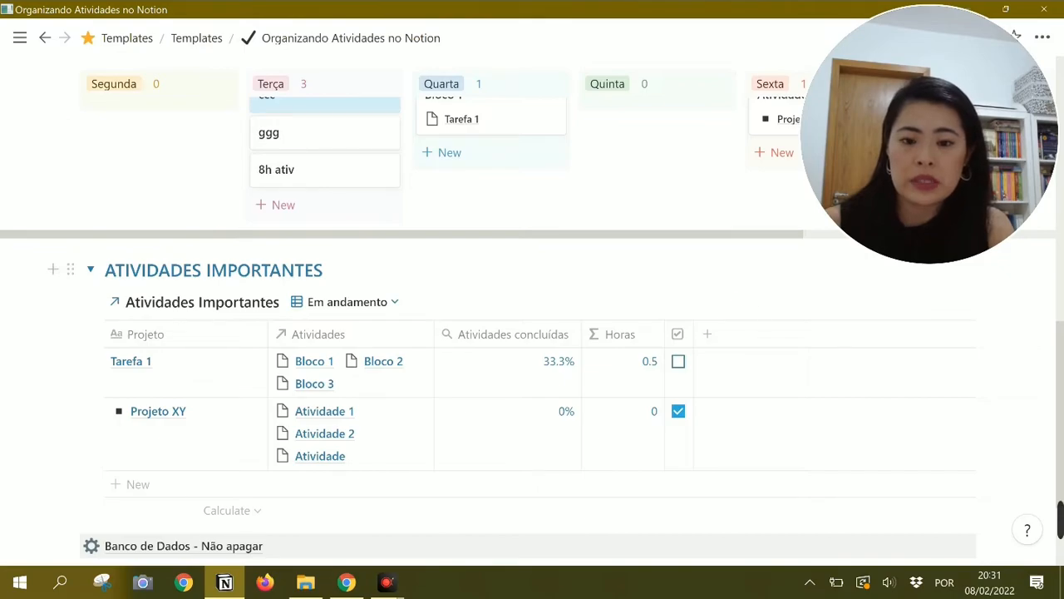
- Replace the Em andamento view's two filter conditions with a single one where Arquivar is Unchecked
click(749, 307)
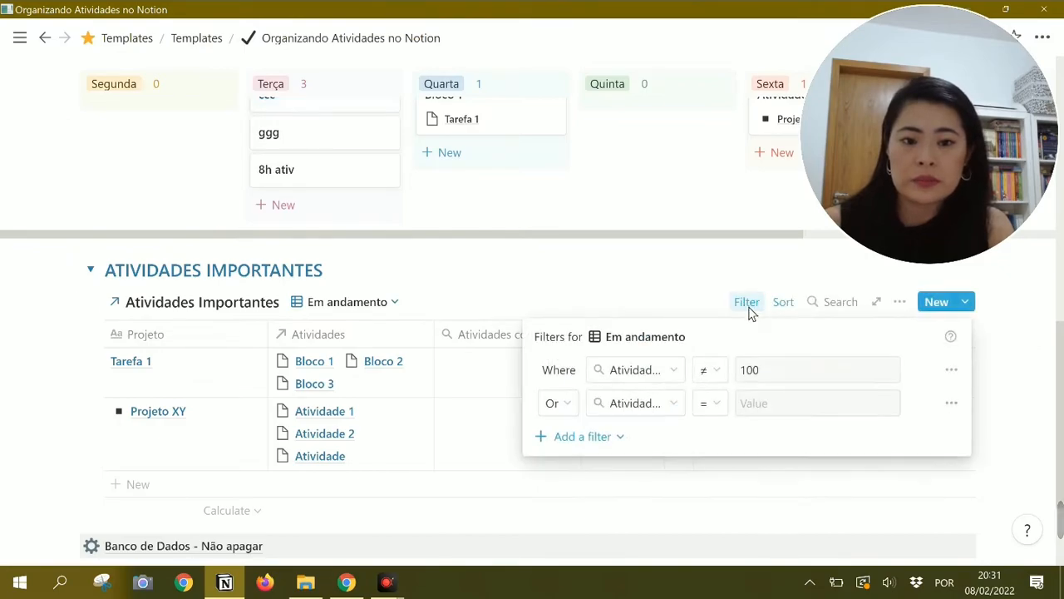
click(952, 403)
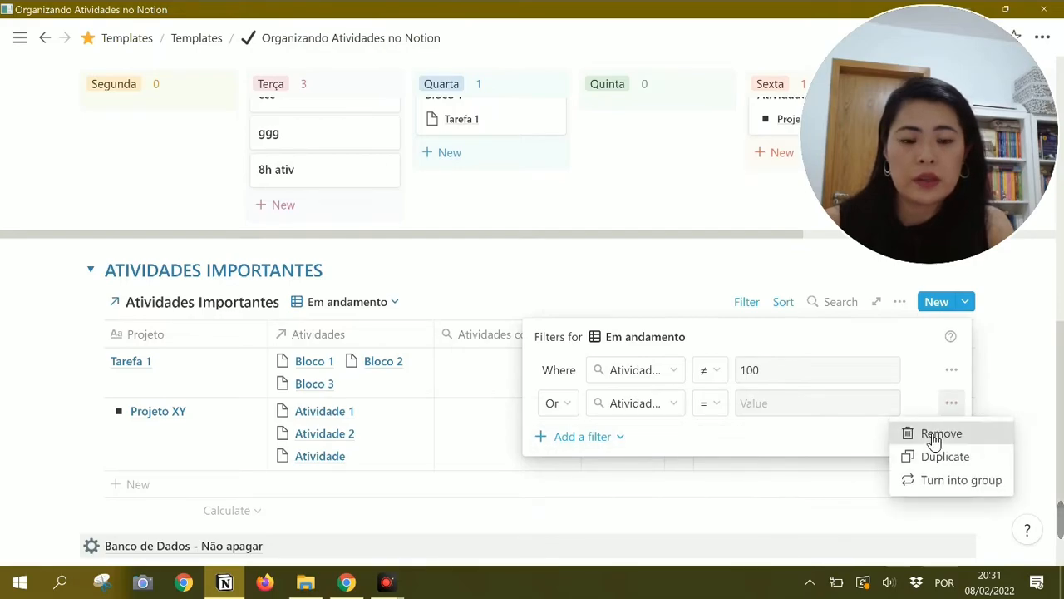
click(935, 433)
click(677, 372)
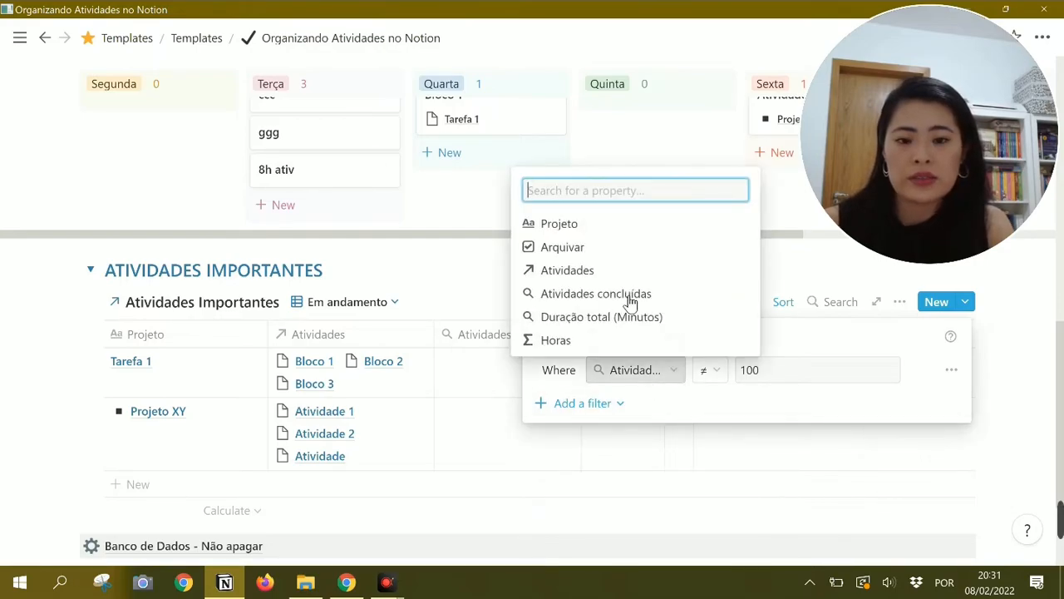
click(607, 249)
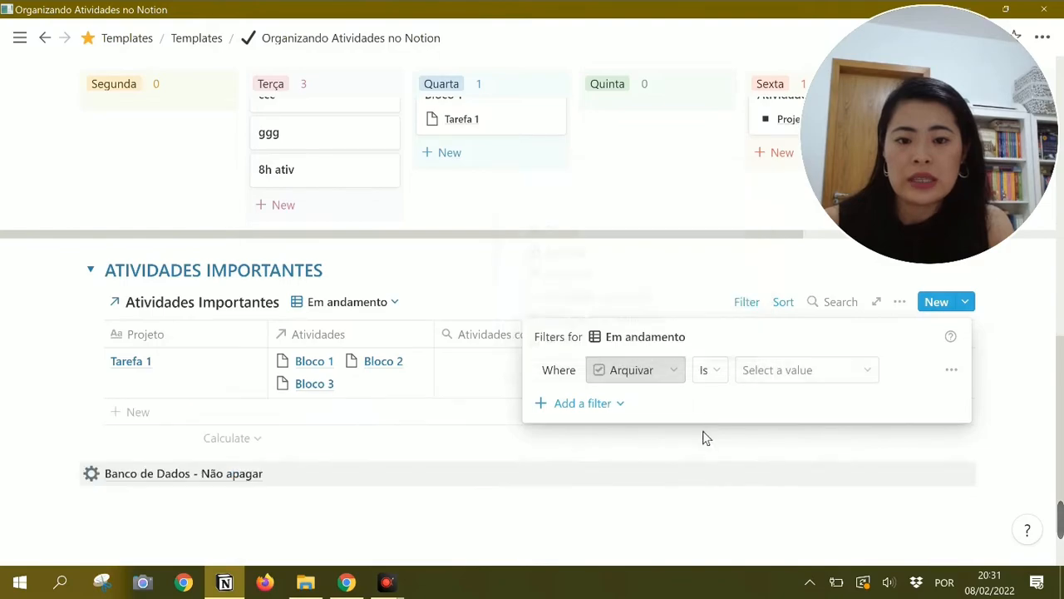
click(770, 381)
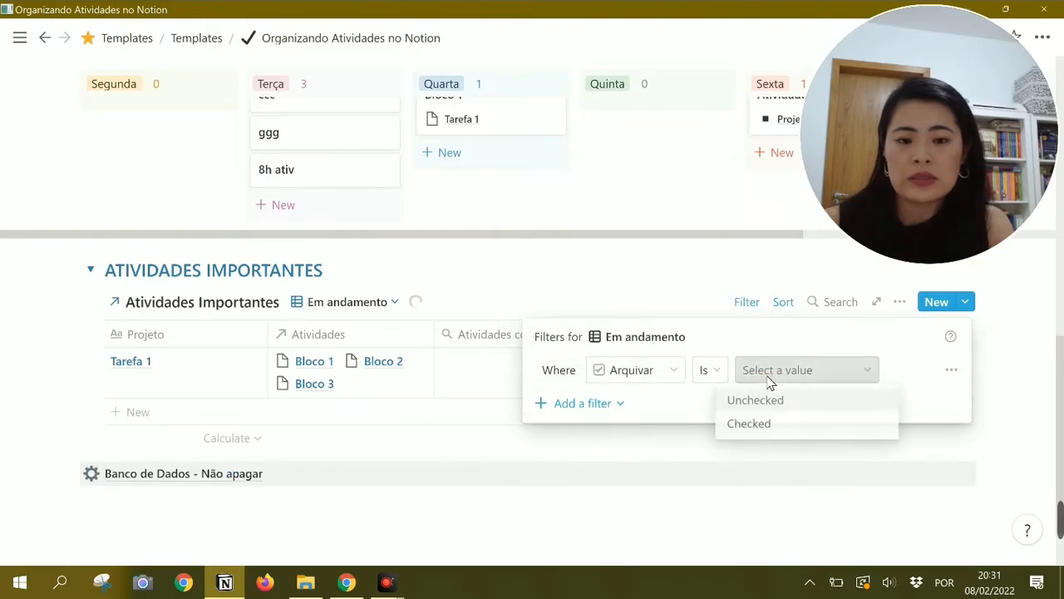
click(777, 402)
click(1015, 363)
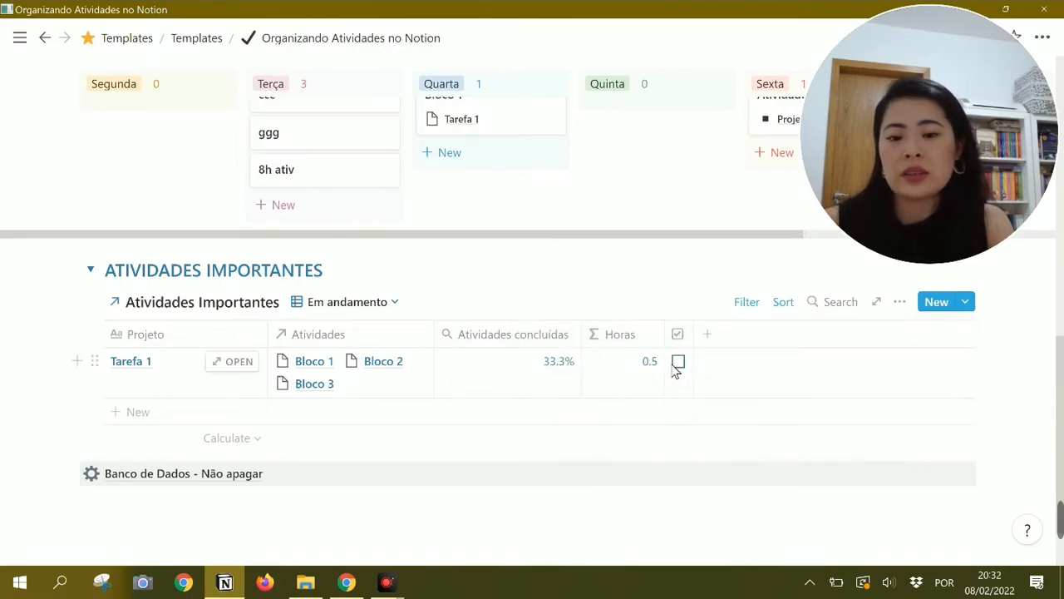
- Check the Arquivo view of ATIVIDADES IMPORTANTES for the archived project, and return to the Em andamento view
click(381, 305)
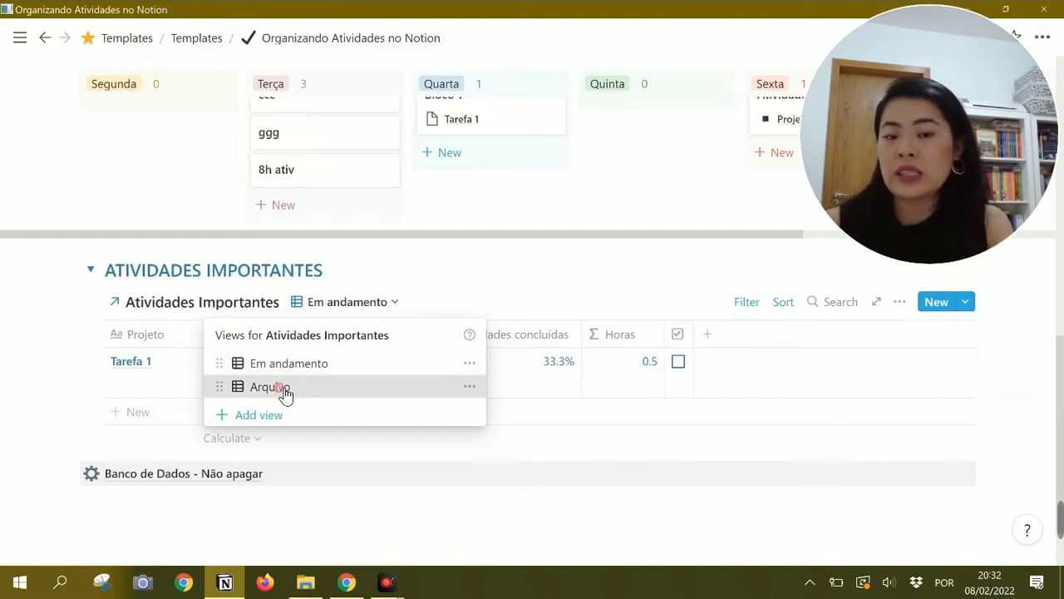
click(282, 385)
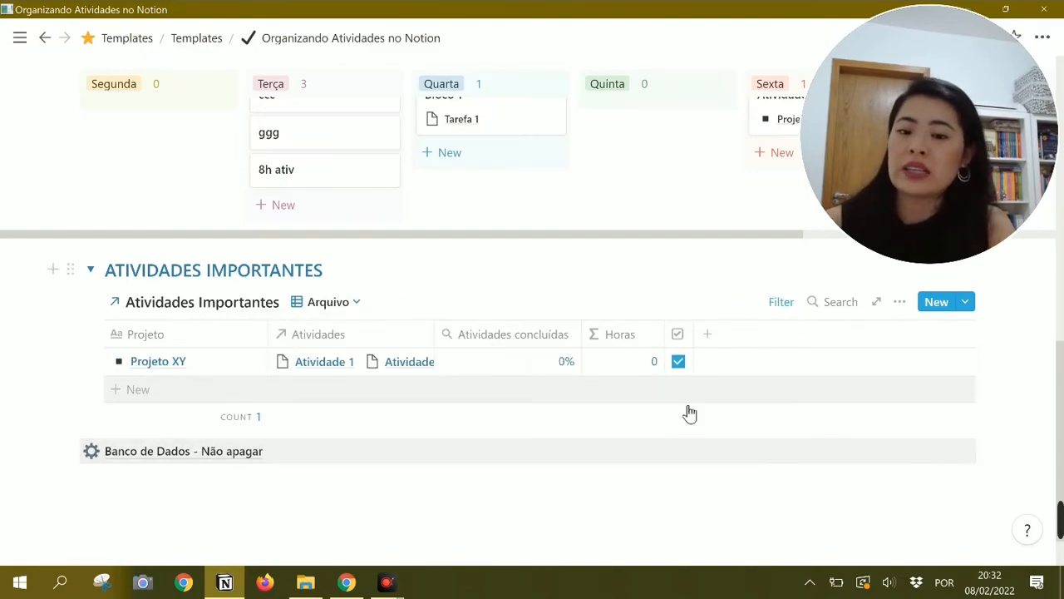
click(349, 309)
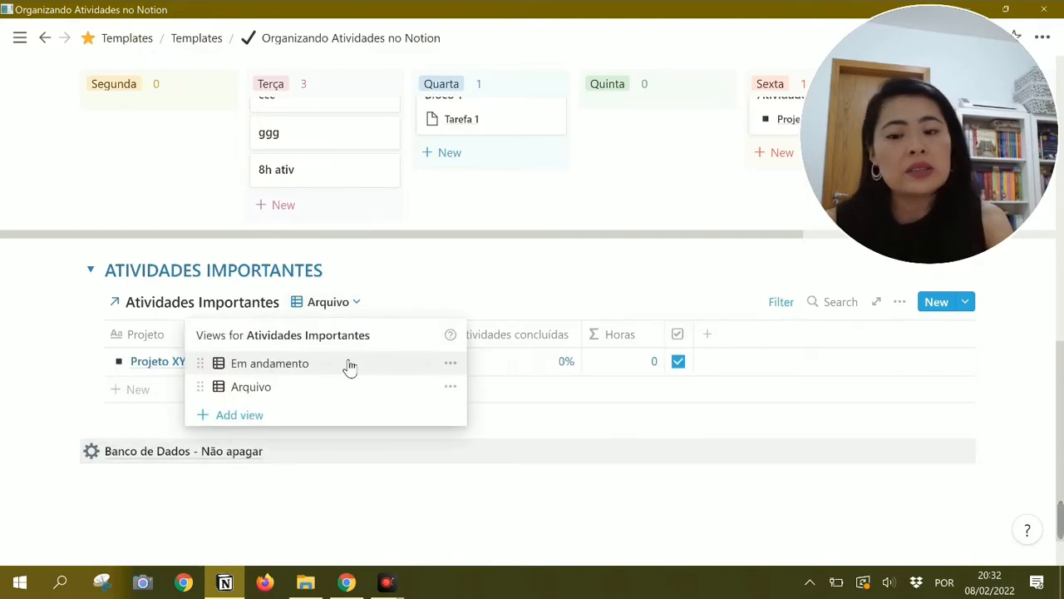
click(346, 365)
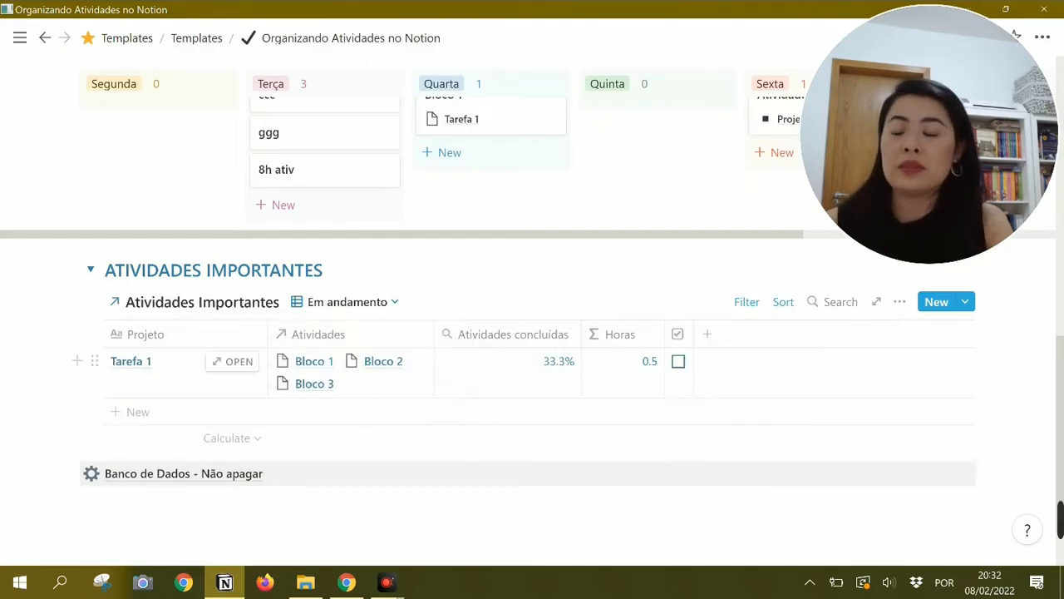
- Review the COMPROMISSOS list, the ATIVIDADES DA SEMANA board and the ATIVIDADES IMPORTANTES table on the page
scroll(532, 313, up, 5)
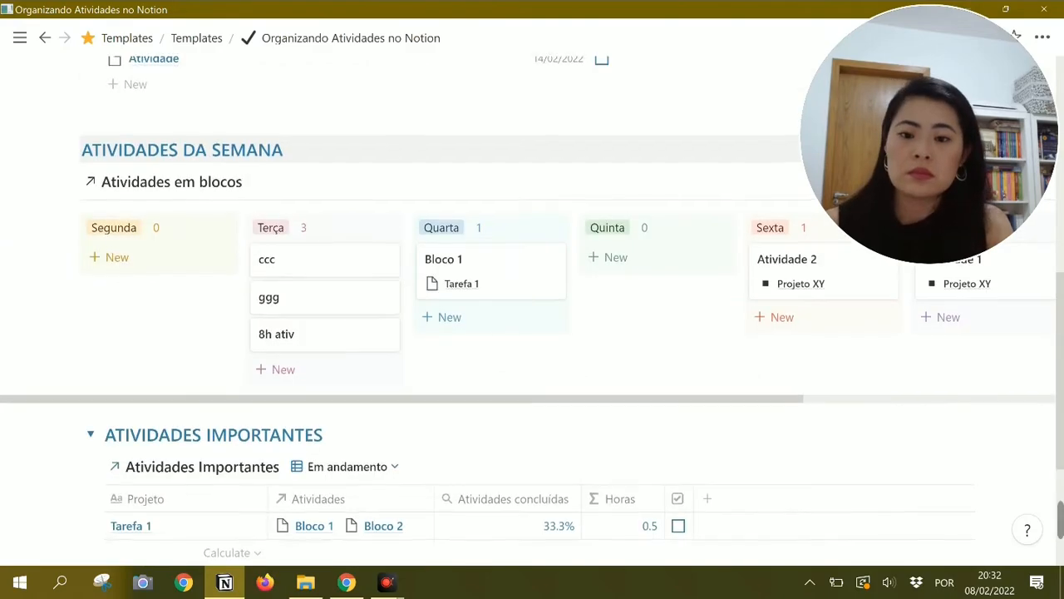
scroll(532, 314, up, 3)
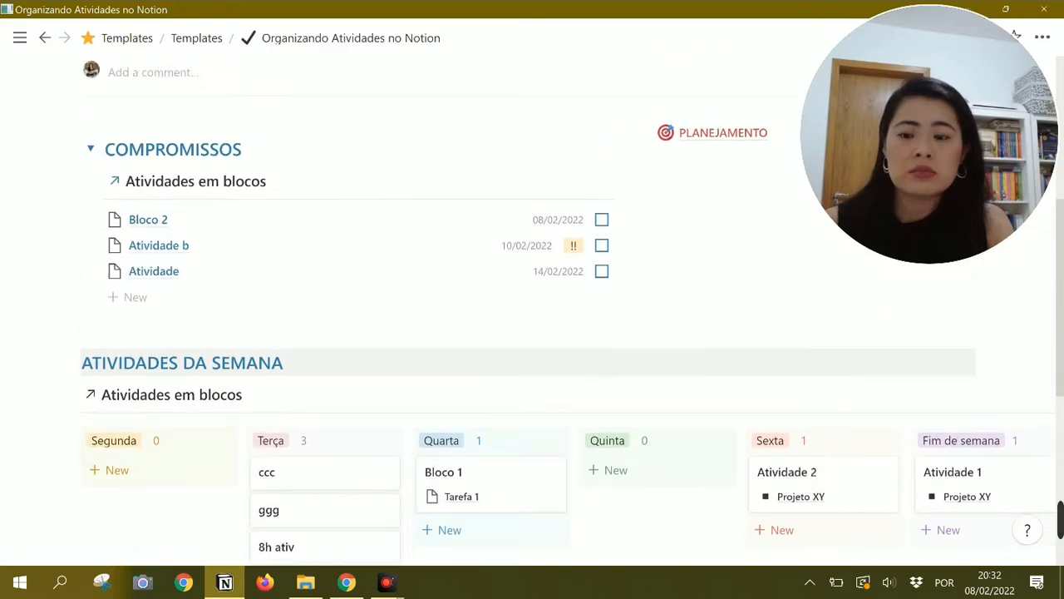
scroll(532, 314, up, 2)
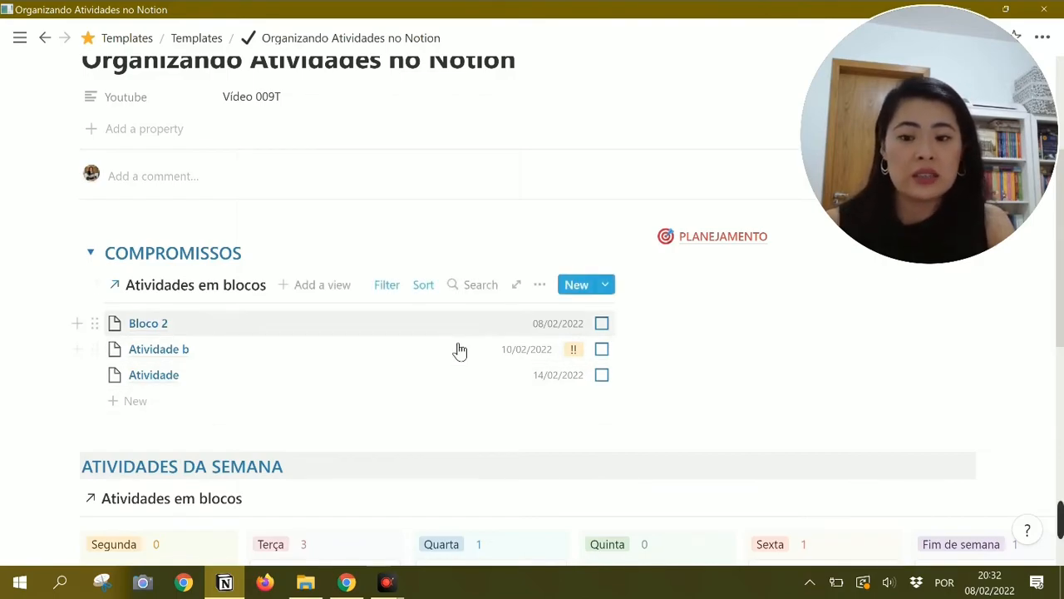
scroll(460, 342, down, 3)
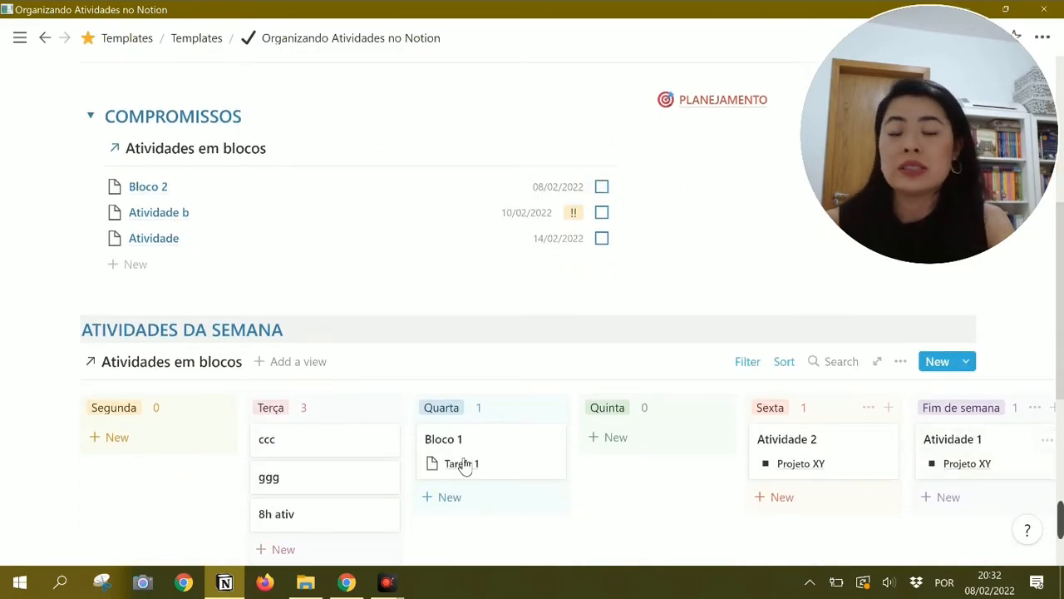
scroll(577, 474, down, 5)
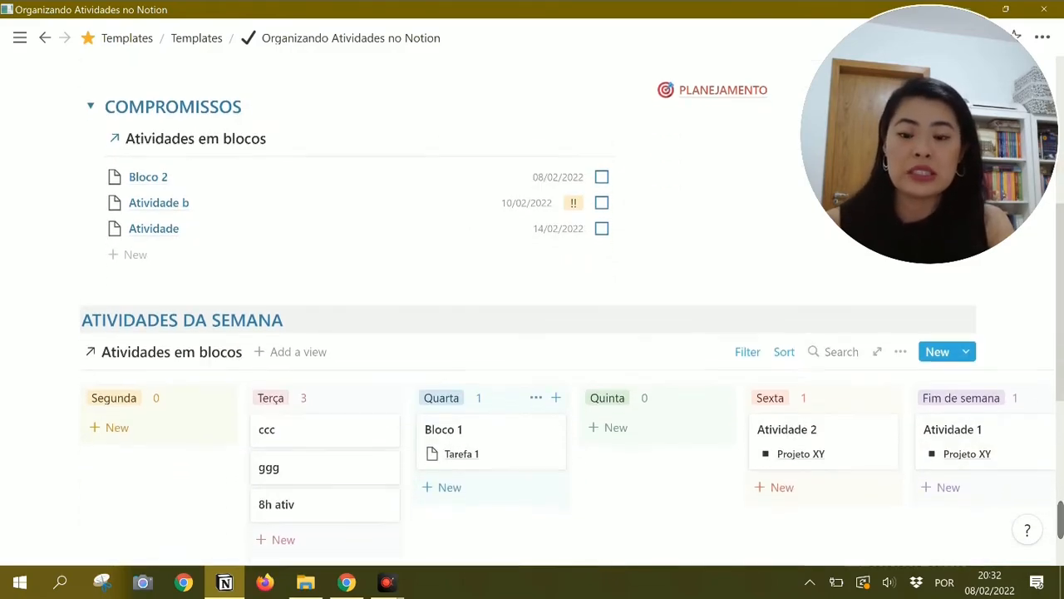
scroll(601, 466, down, 2)
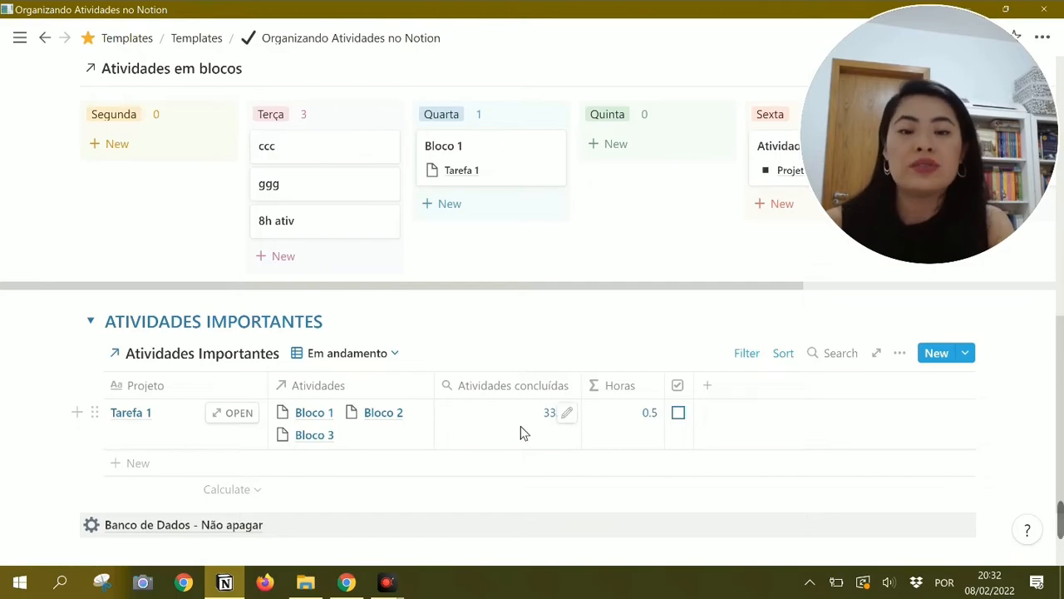
scroll(532, 332, up, 8)
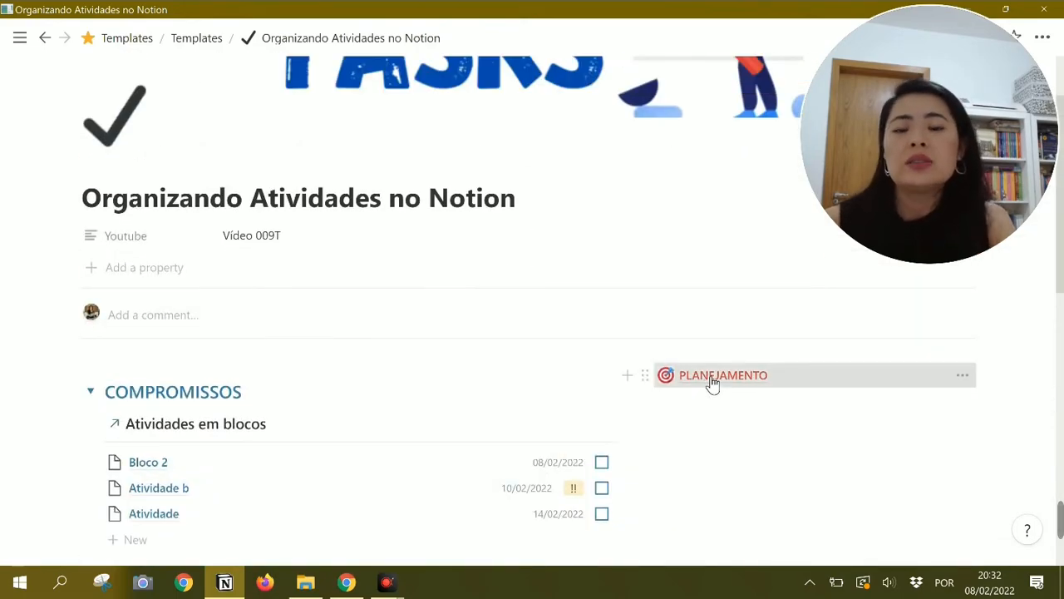
- Open the PLANEJAMENTO page and show the activities under LISTA DE ATIVIDADES in the Calendário view
click(713, 380)
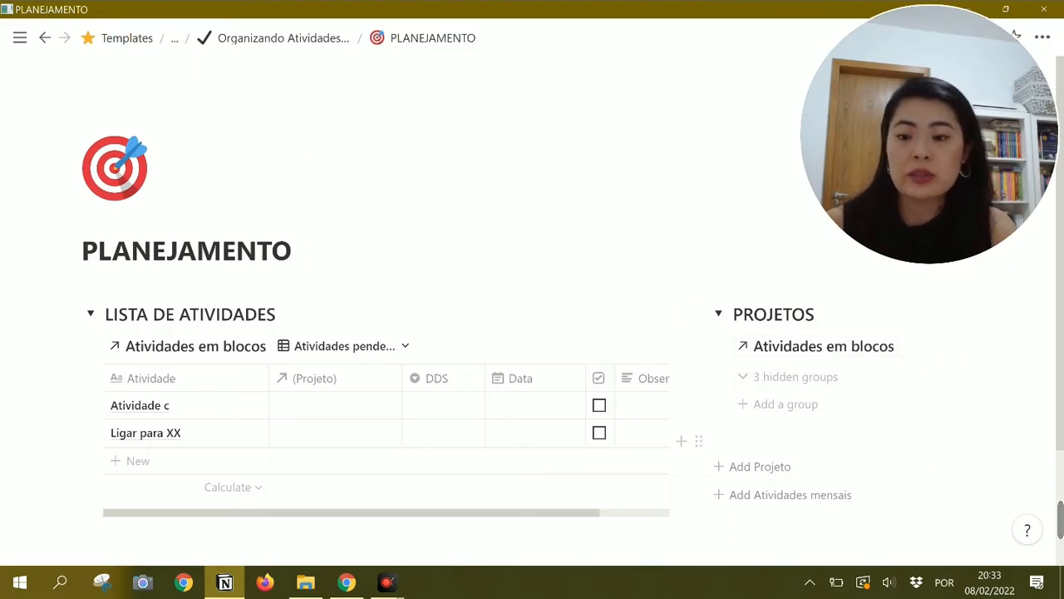
scroll(784, 443, down, 2)
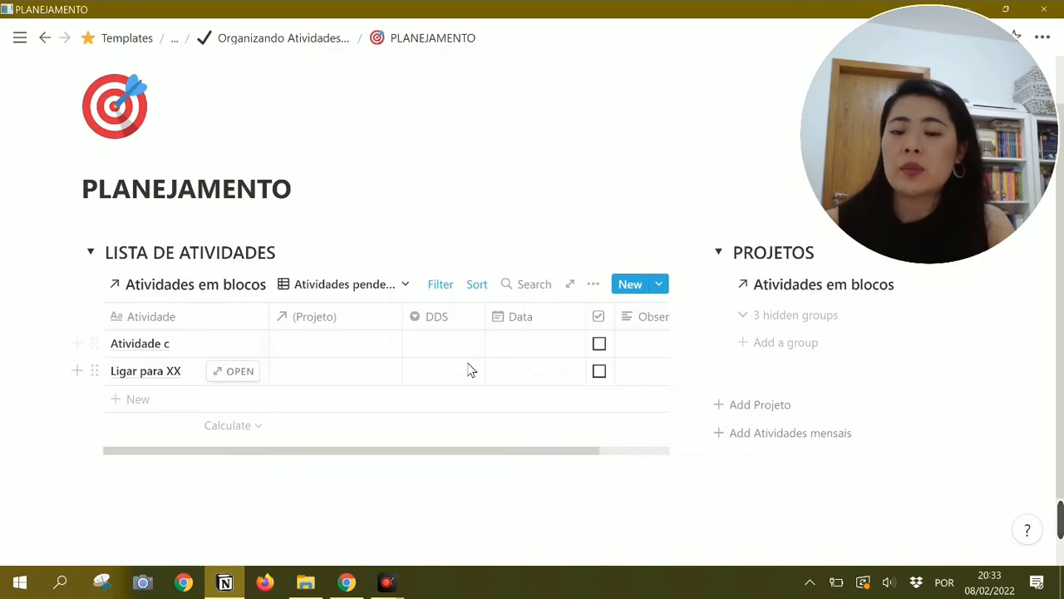
click(407, 285)
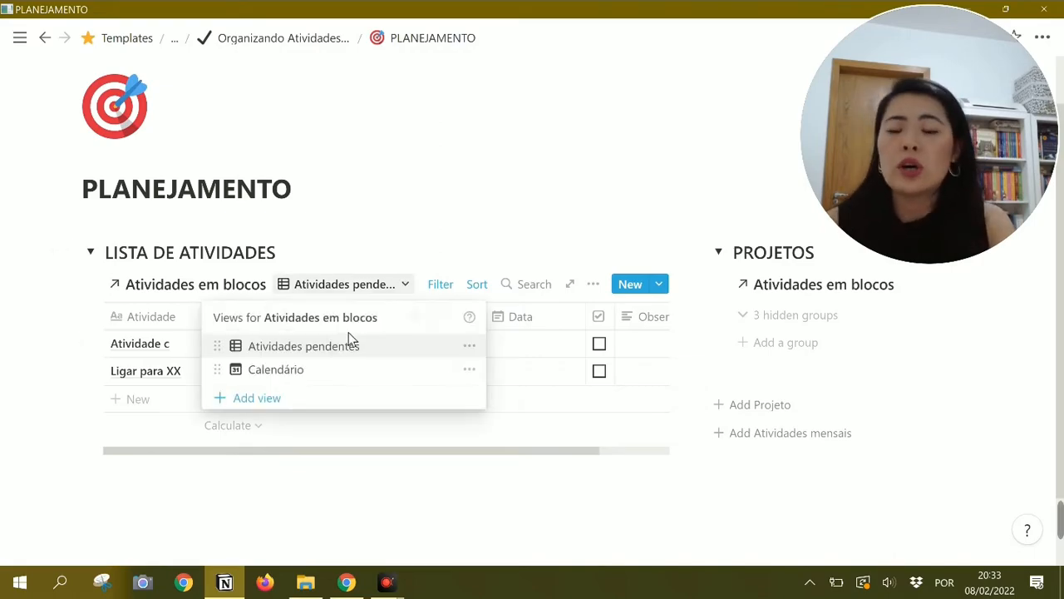
click(332, 373)
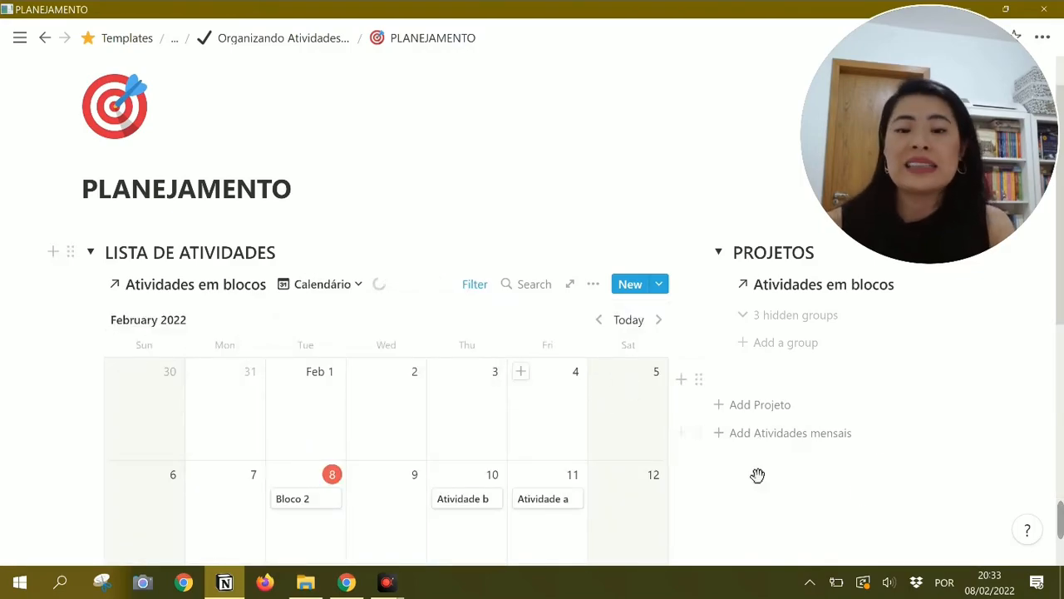
scroll(690, 432, down, 1)
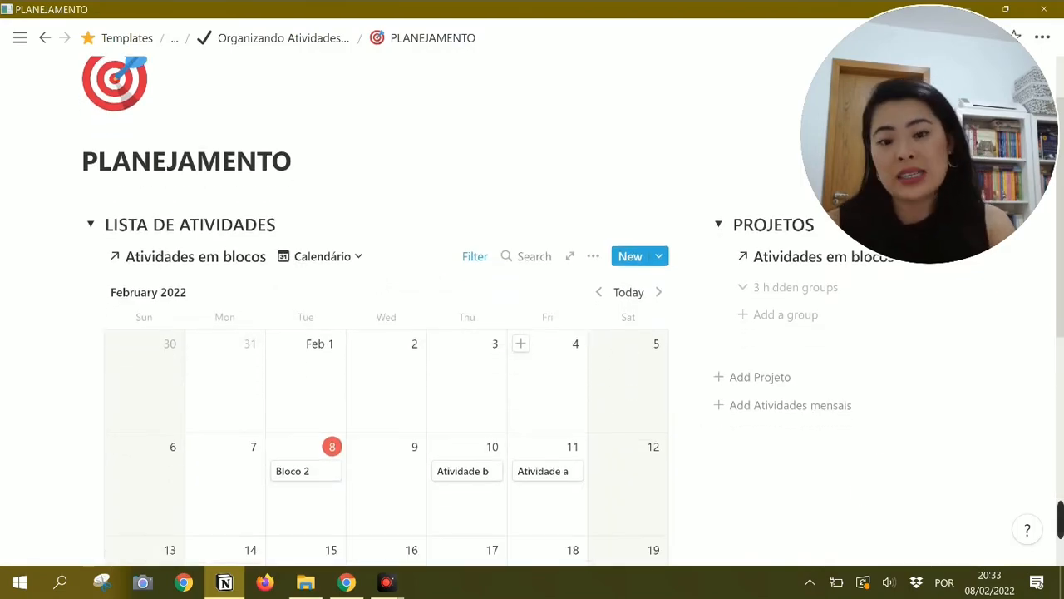
scroll(454, 315, down, 3)
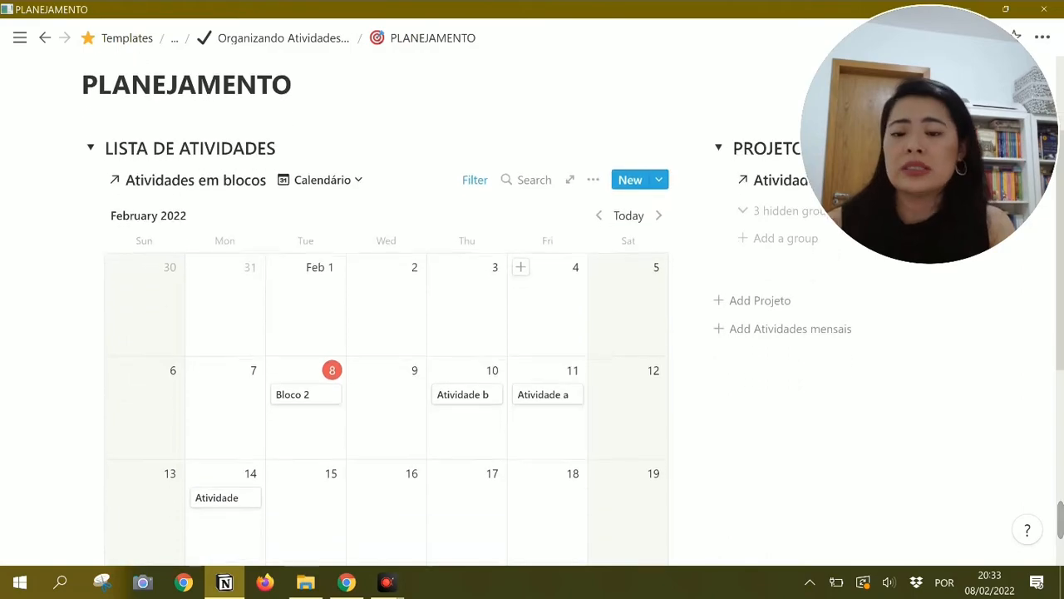
scroll(570, 364, down, 2)
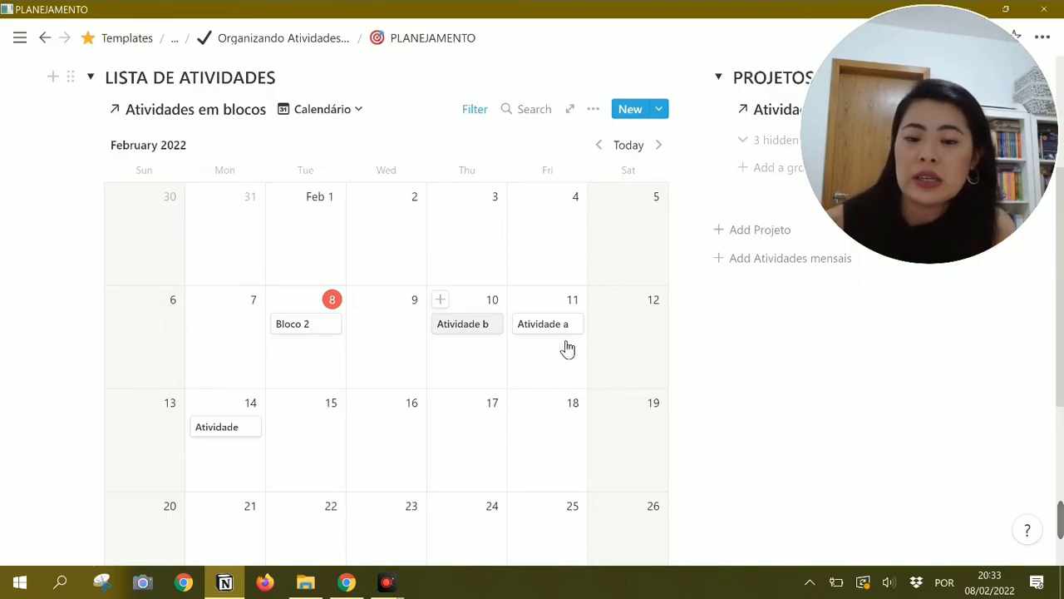
- Move Atividade b to February 11 in the Calendário view and show the Concluído property on the calendar's cards
click(482, 327)
drag(536, 332, 548, 342)
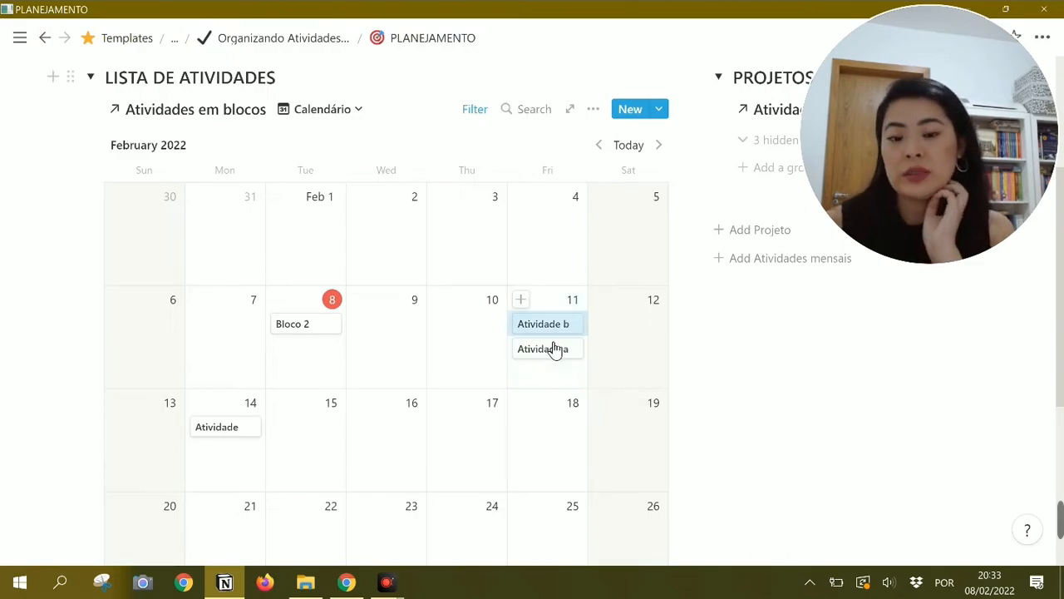
click(592, 109)
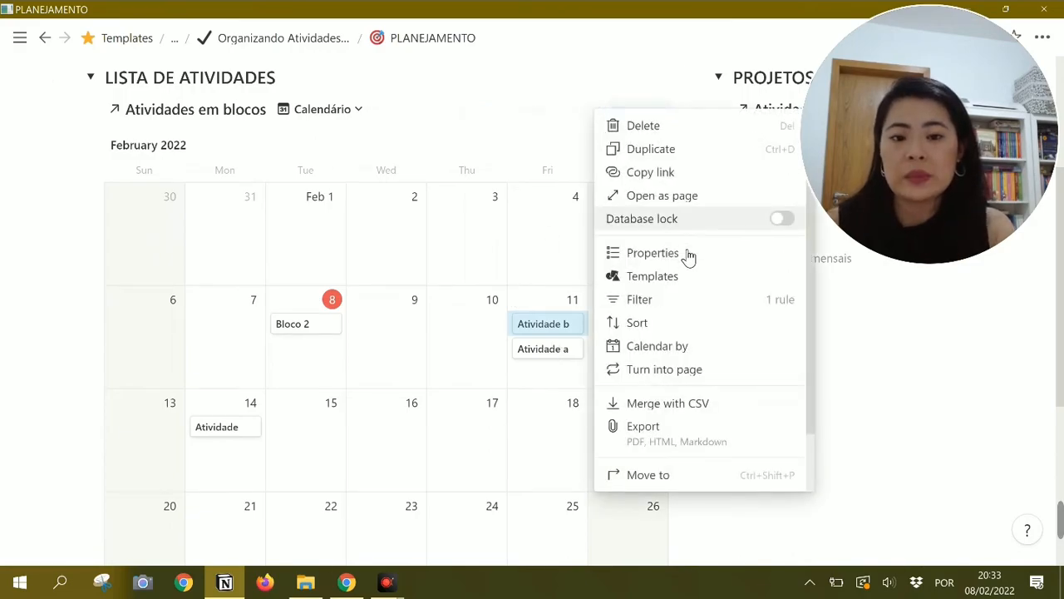
click(652, 253)
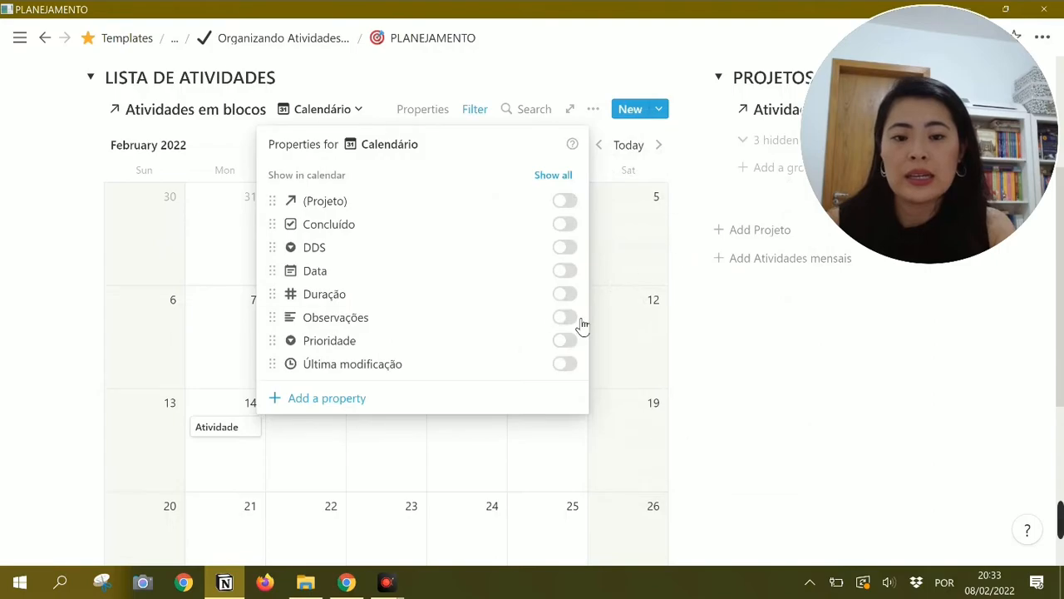
click(570, 229)
click(778, 369)
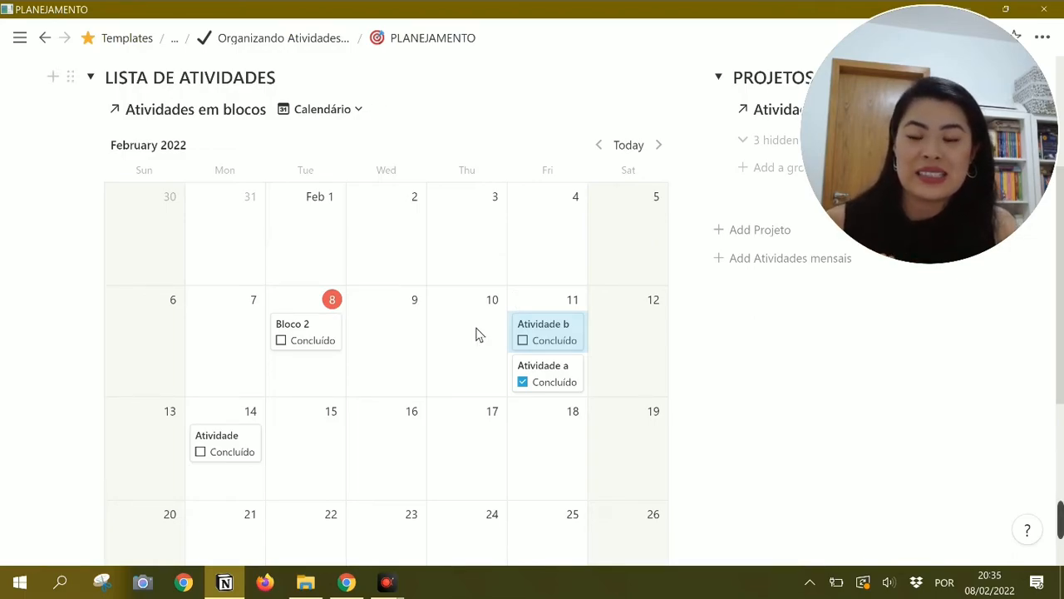
- Return to the Organizando Atividades no Notion page and add an icon to the ccc activity under Terça in ATIVIDADES DA SEMANA
click(270, 48)
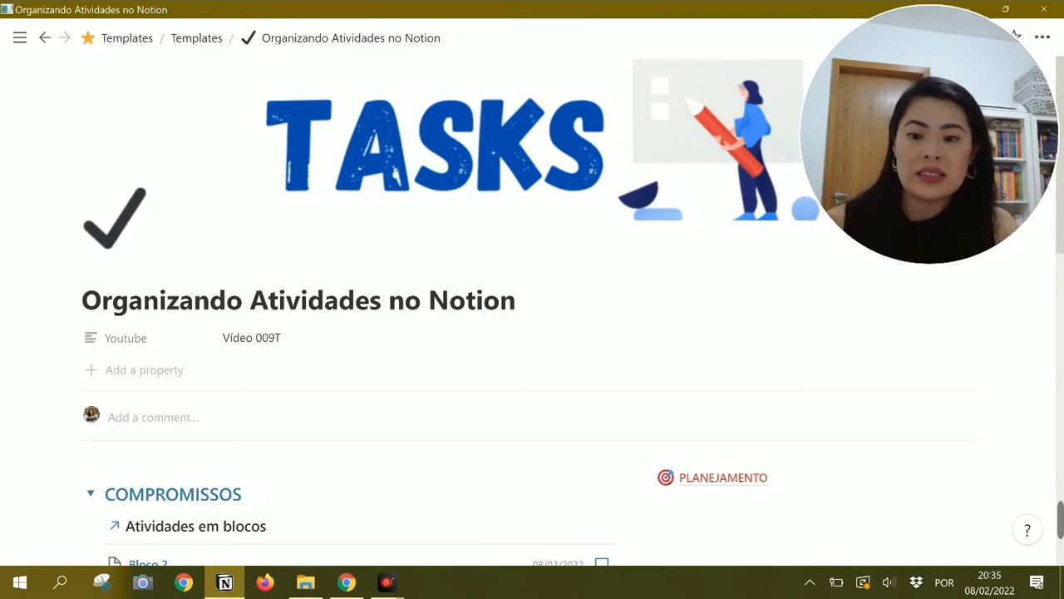
scroll(230, 192, down, 3)
scroll(220, 278, down, 4)
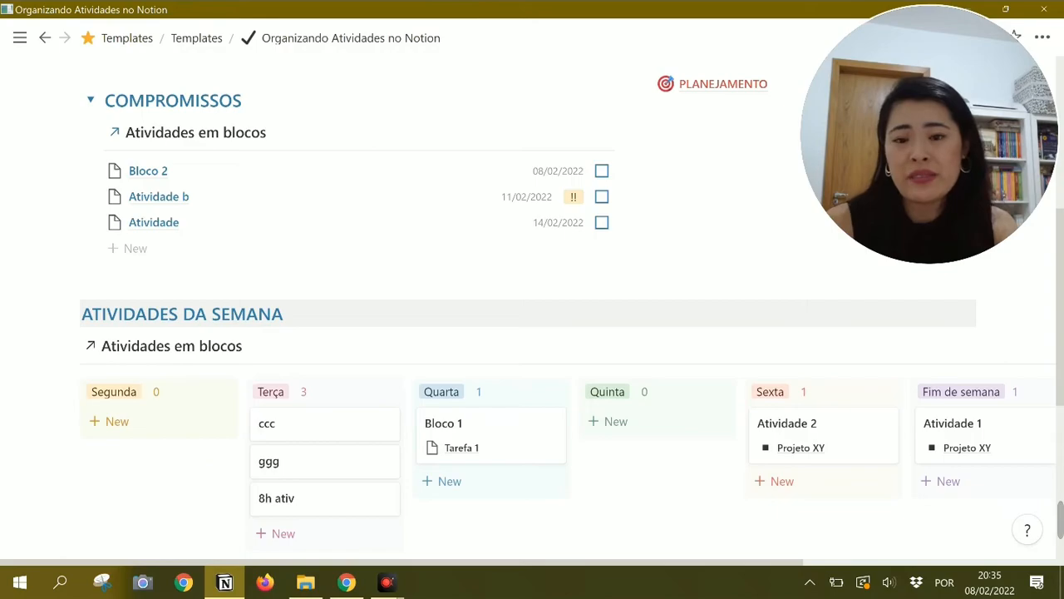
click(324, 426)
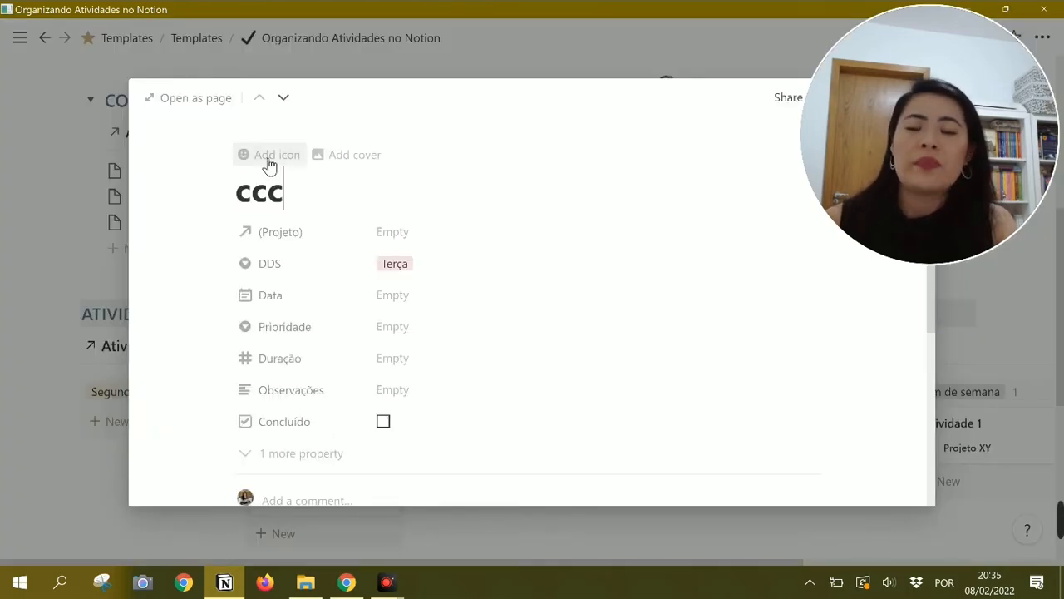
click(268, 158)
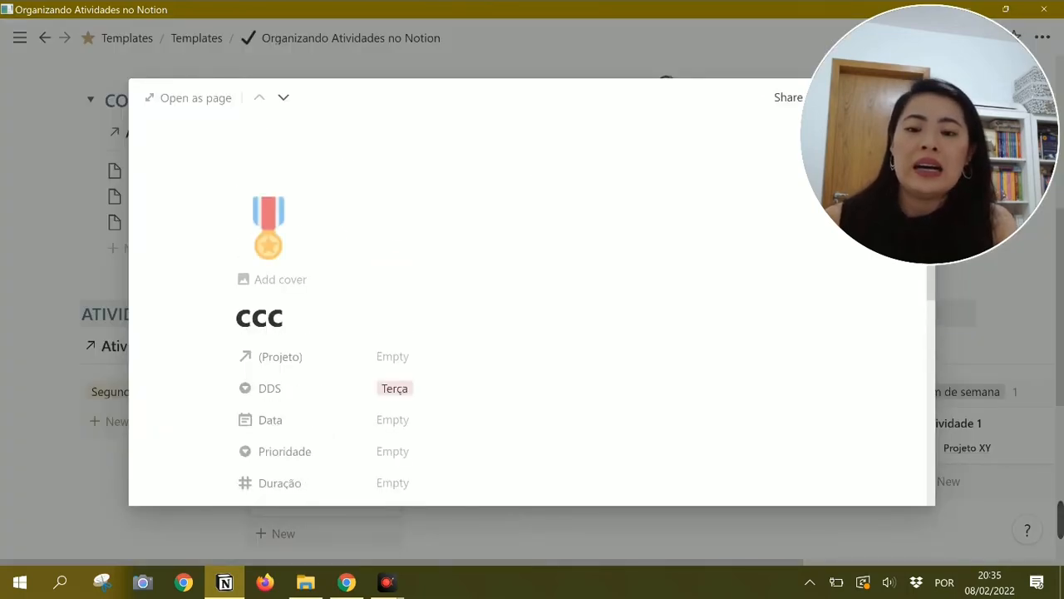
- Change the ccc activity's icon to the large red circle emoji and return to the ATIVIDADES DA SEMANA board
click(280, 230)
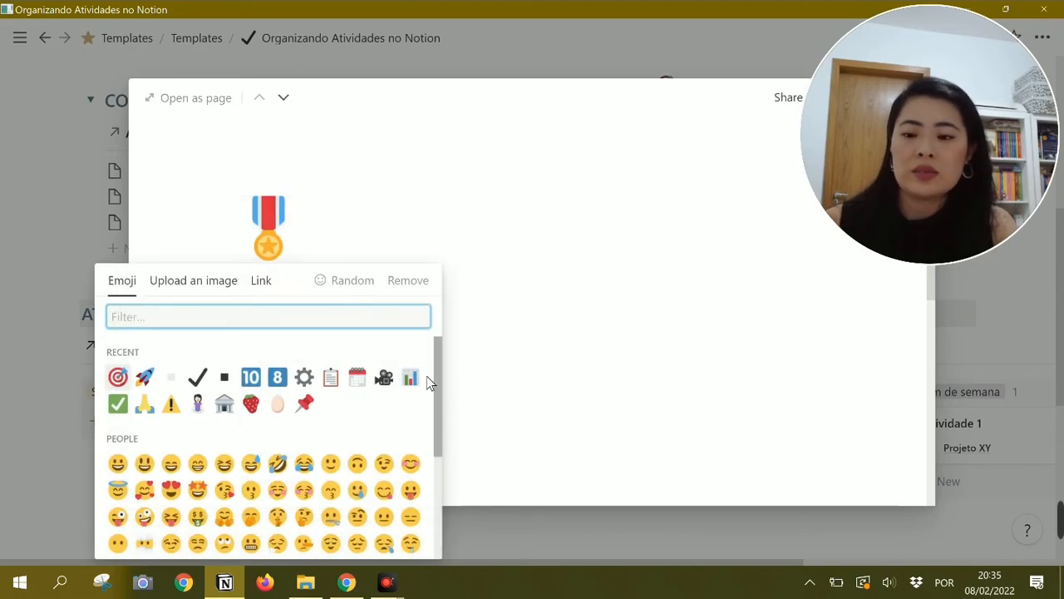
drag(435, 380, 438, 551)
drag(438, 469, 439, 550)
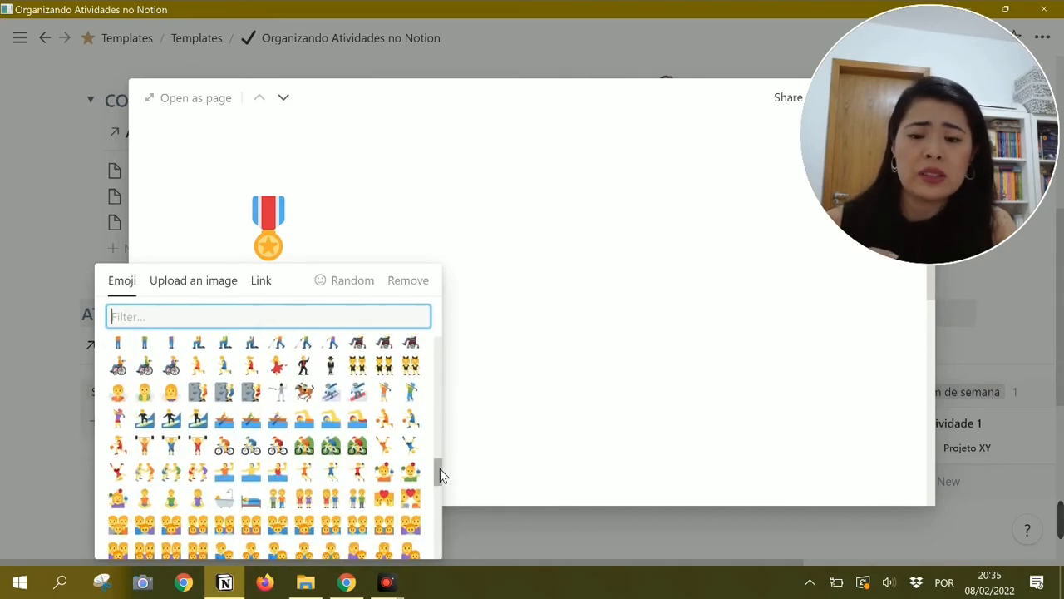
drag(439, 468, 442, 544)
scroll(441, 545, down, 10)
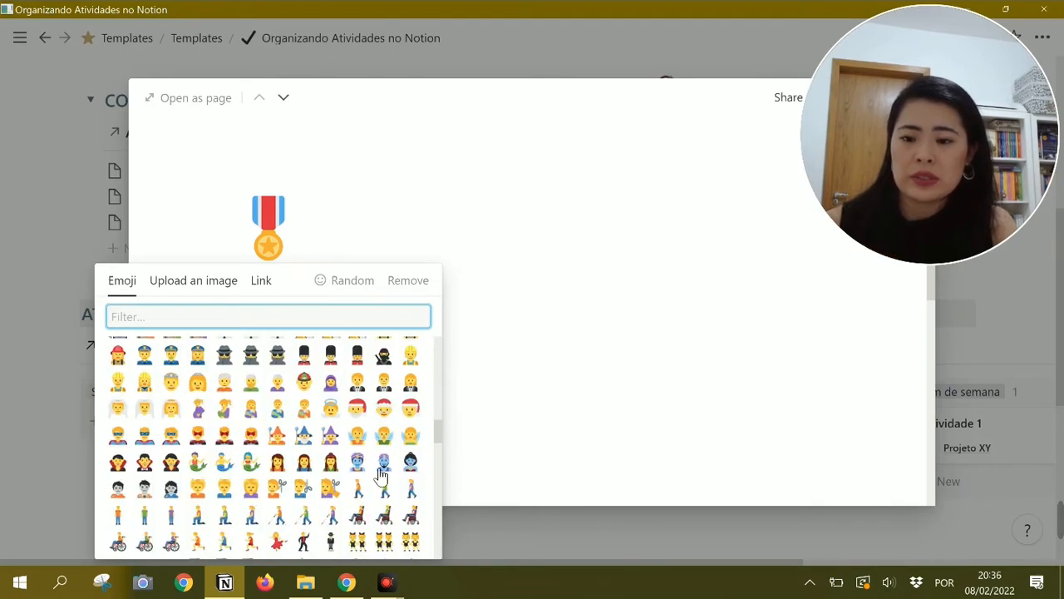
drag(439, 416, 439, 547)
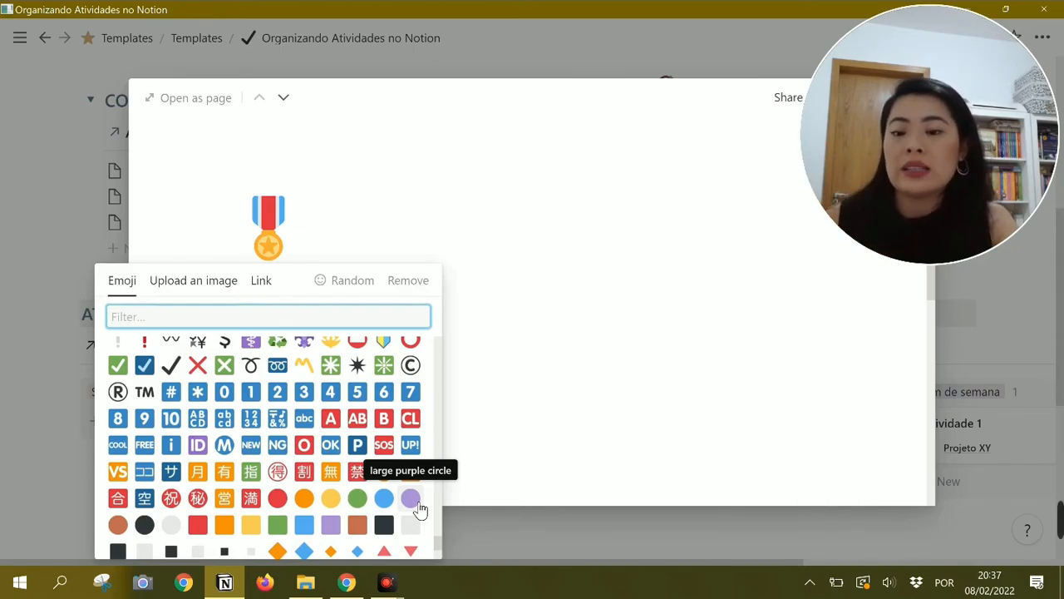
click(283, 500)
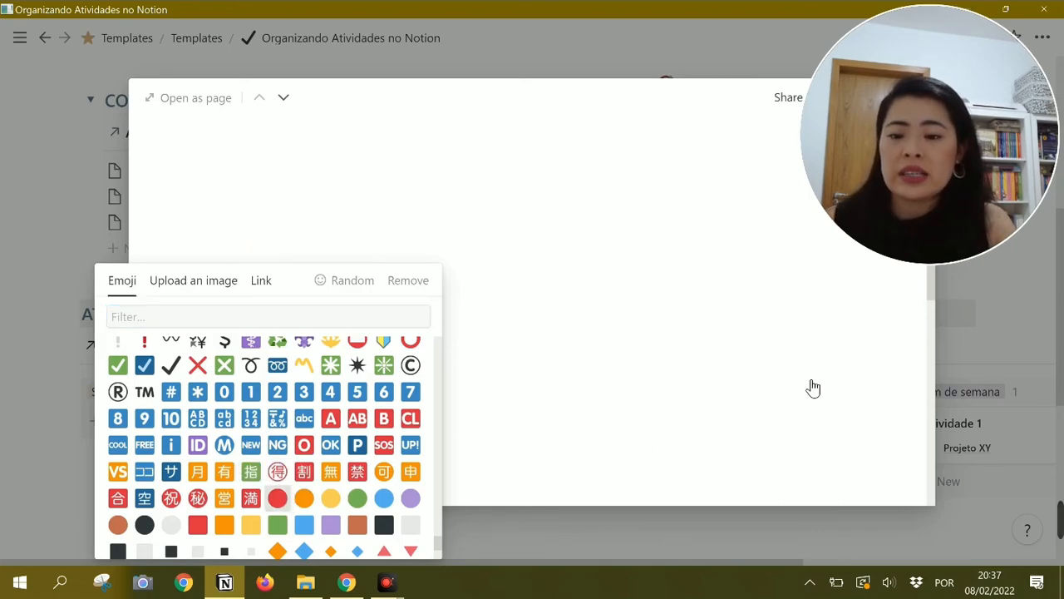
click(980, 374)
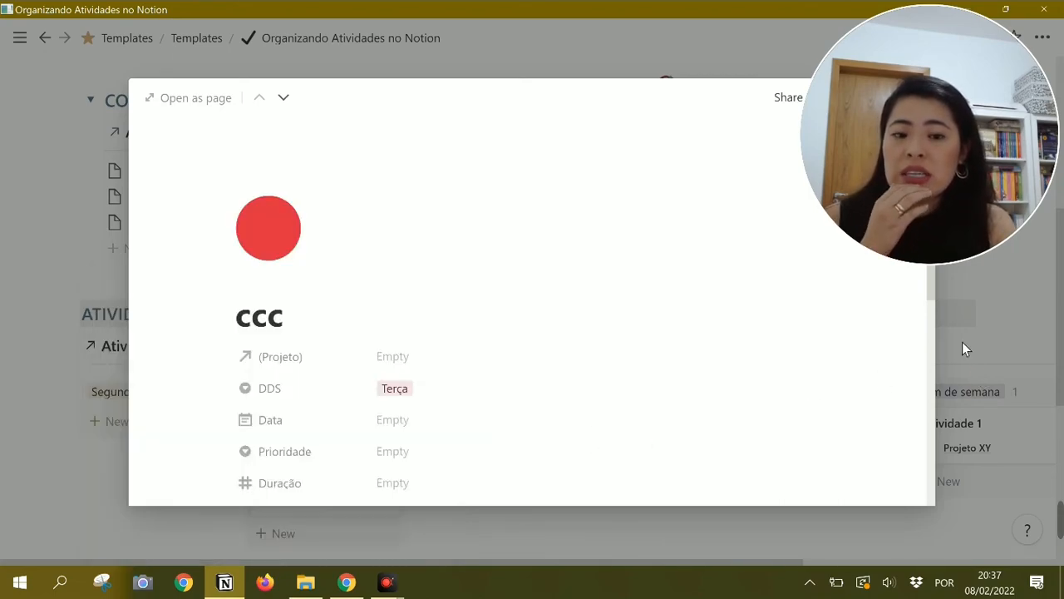
click(954, 370)
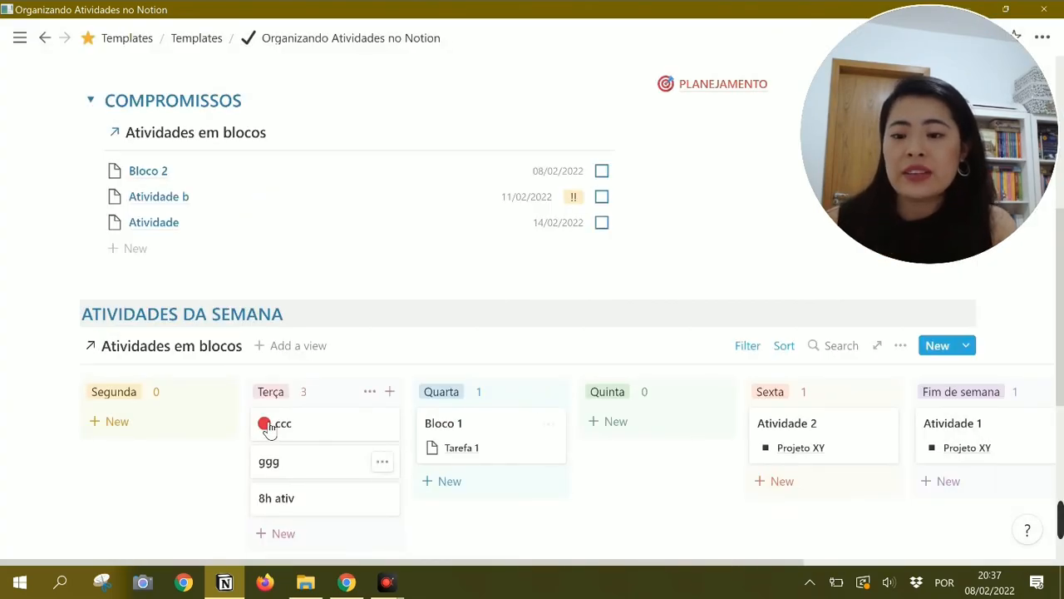